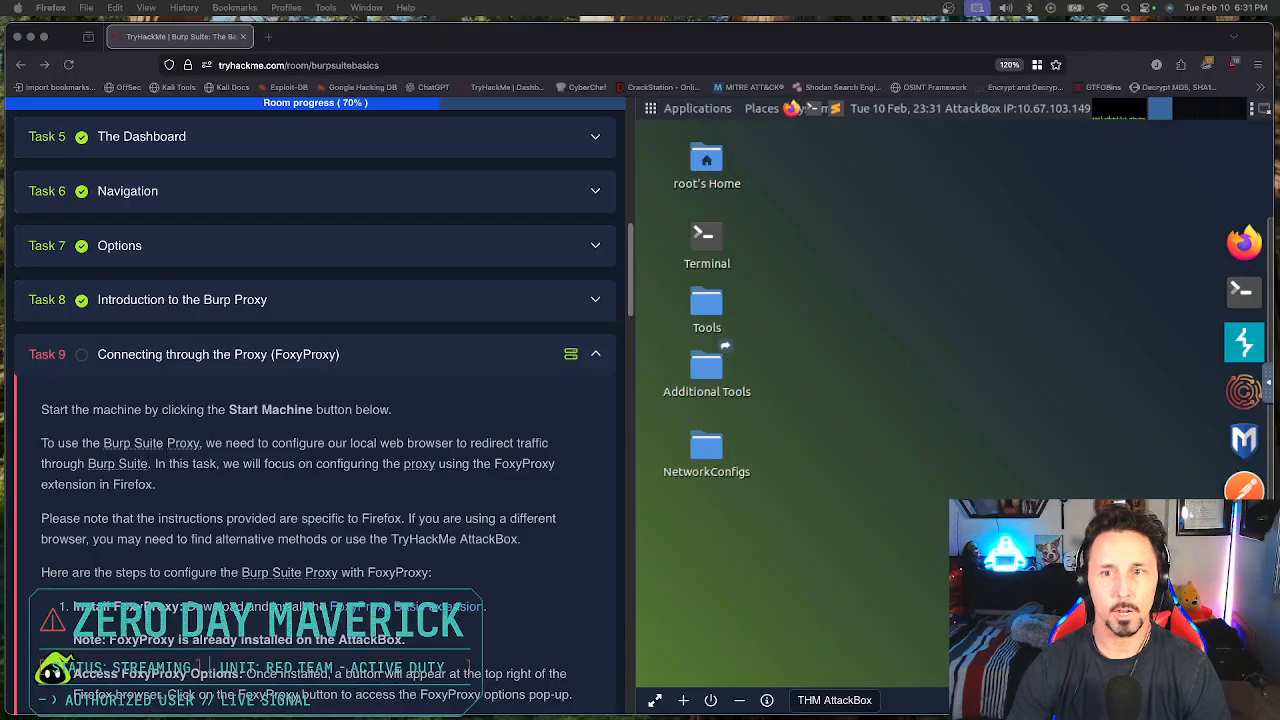
Step: Restore the maximized browser window and resize it to fill the desktop's full width and height
double_click(340, 45)
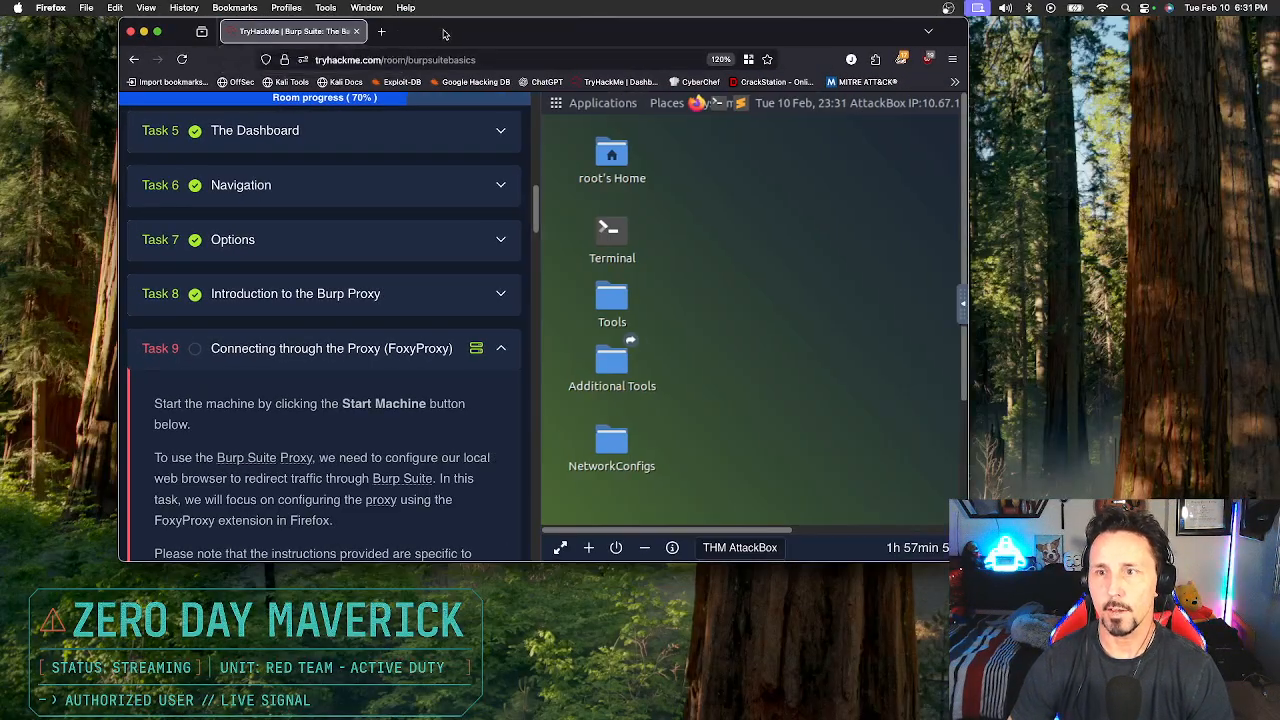
drag(443, 52, 435, 34)
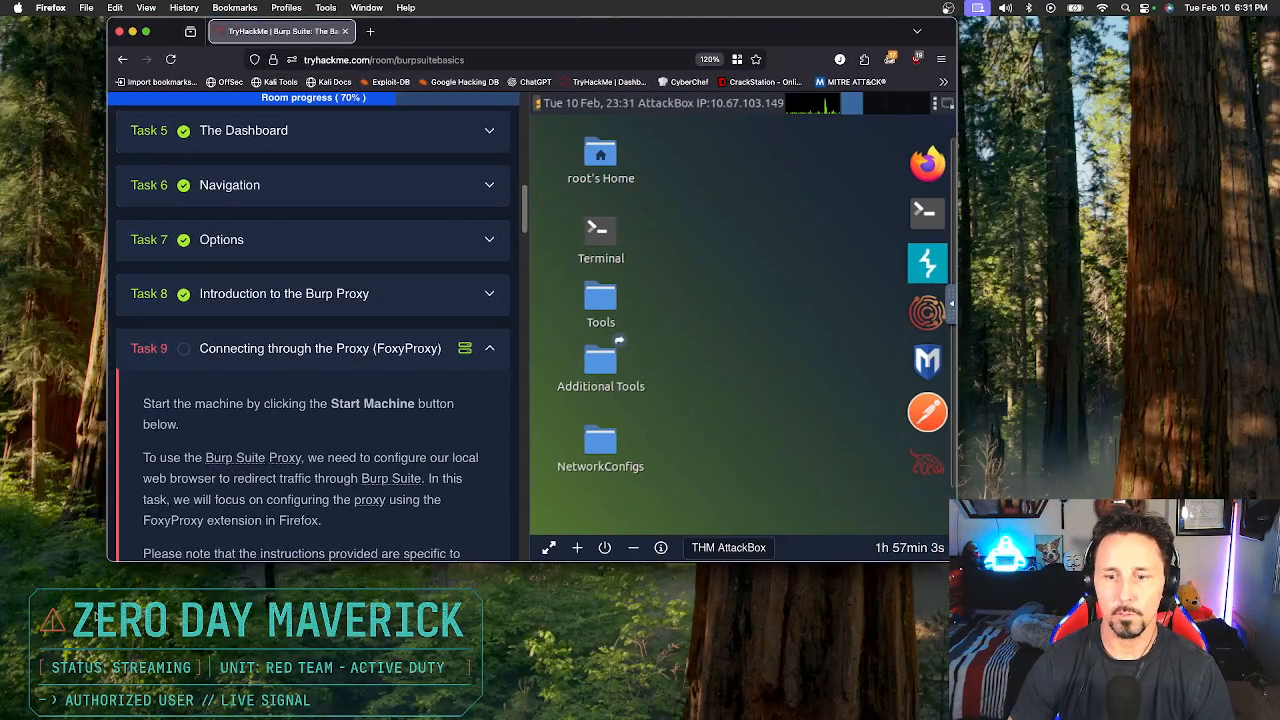
drag(108, 561, 5, 705)
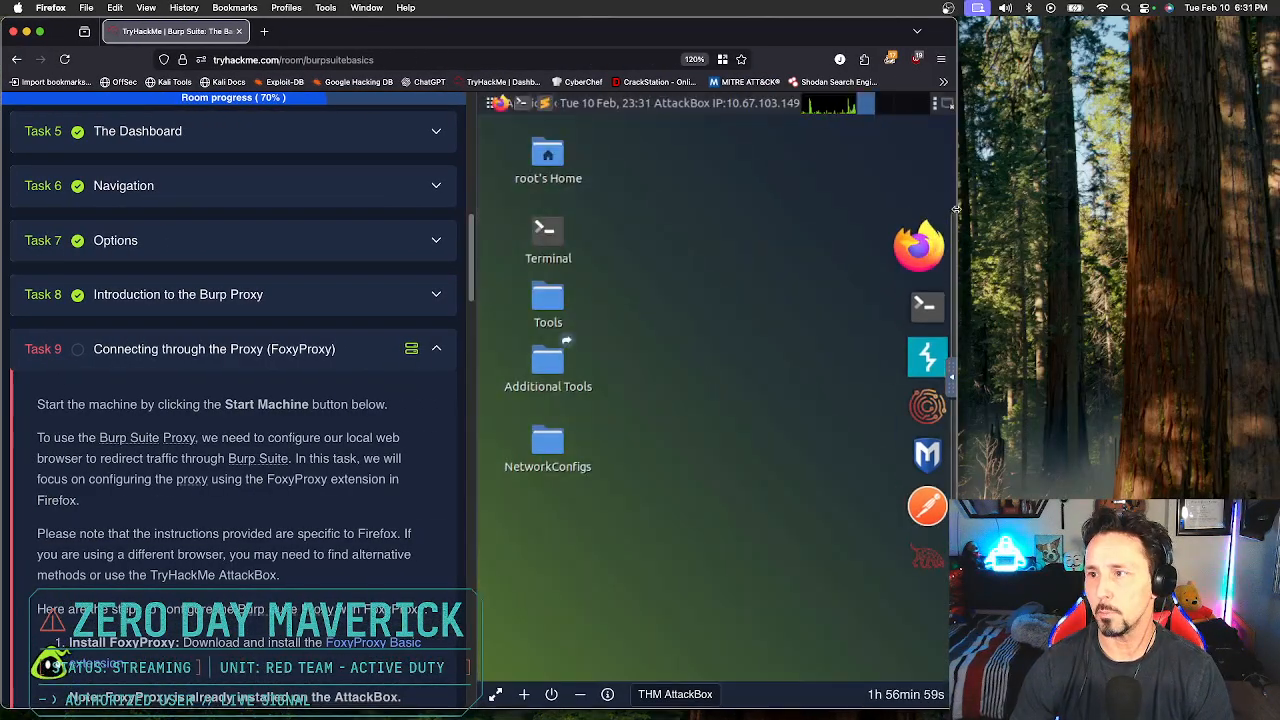
drag(958, 176, 1276, 184)
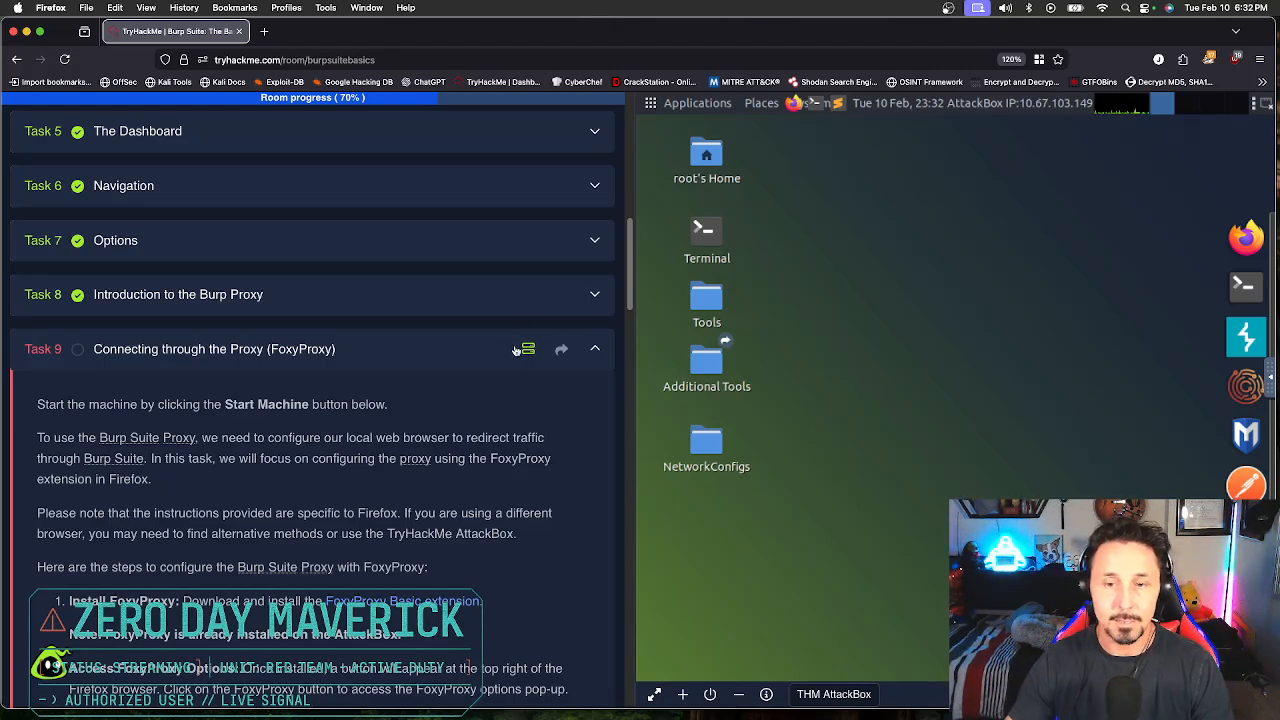
Step: Review the Burp Suite room's task list, Task 9's FoxyProxy setup instructions, the remaining tasks and the target machine information
scroll(440, 320, down, 4)
scroll(420, 370, up, 3)
scroll(420, 365, up, 3)
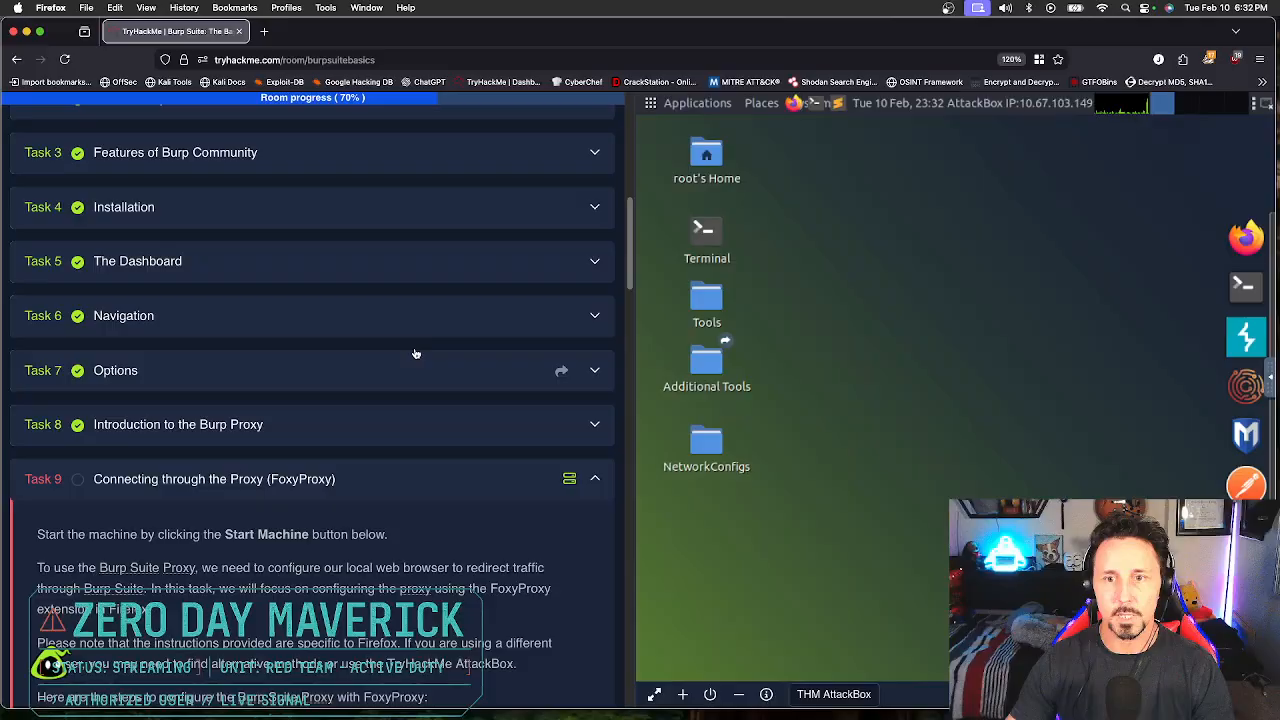
scroll(200, 240, up, 1)
scroll(220, 268, up, 1)
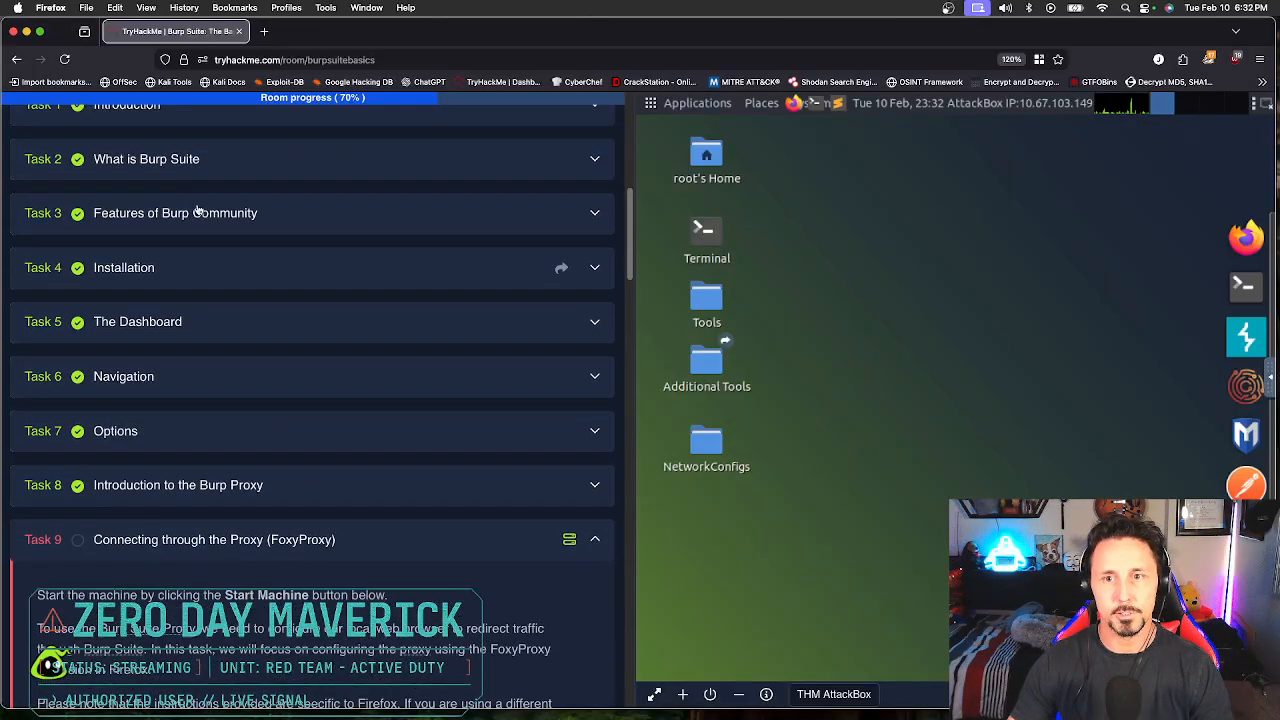
scroll(260, 335, down, 3)
scroll(287, 336, down, 2)
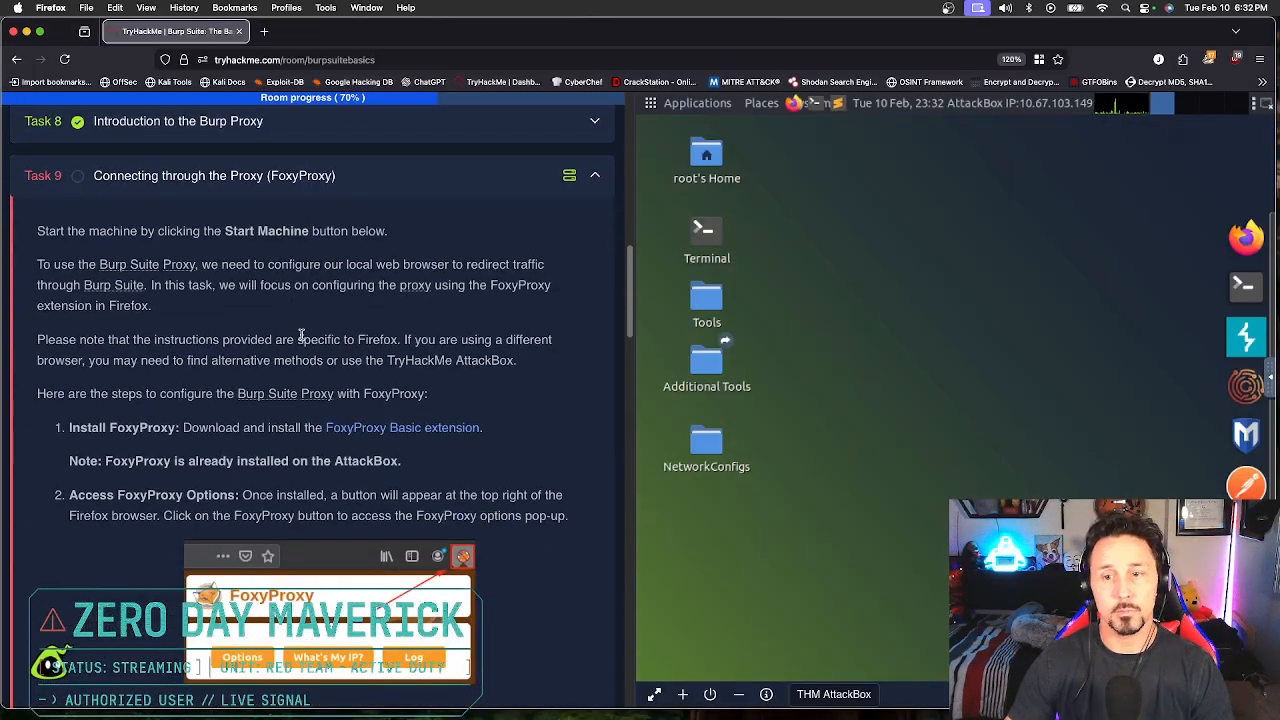
scroll(376, 408, down, 10)
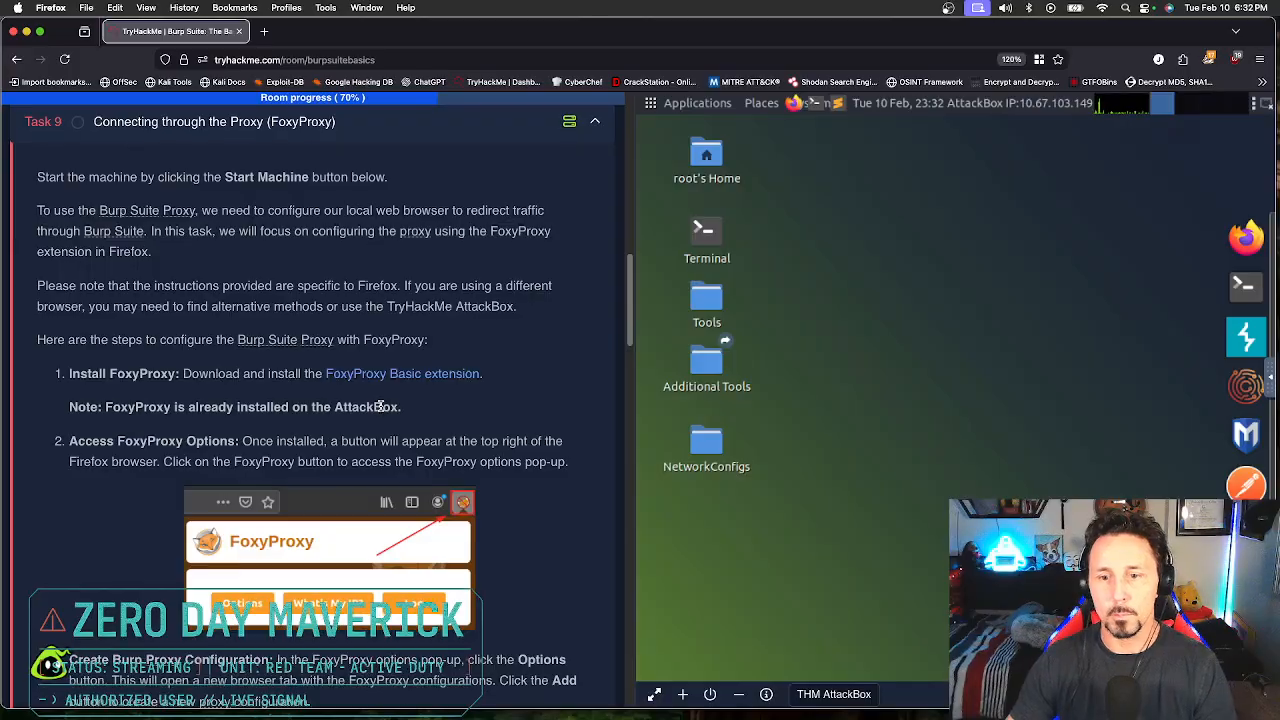
scroll(433, 430, down, 2)
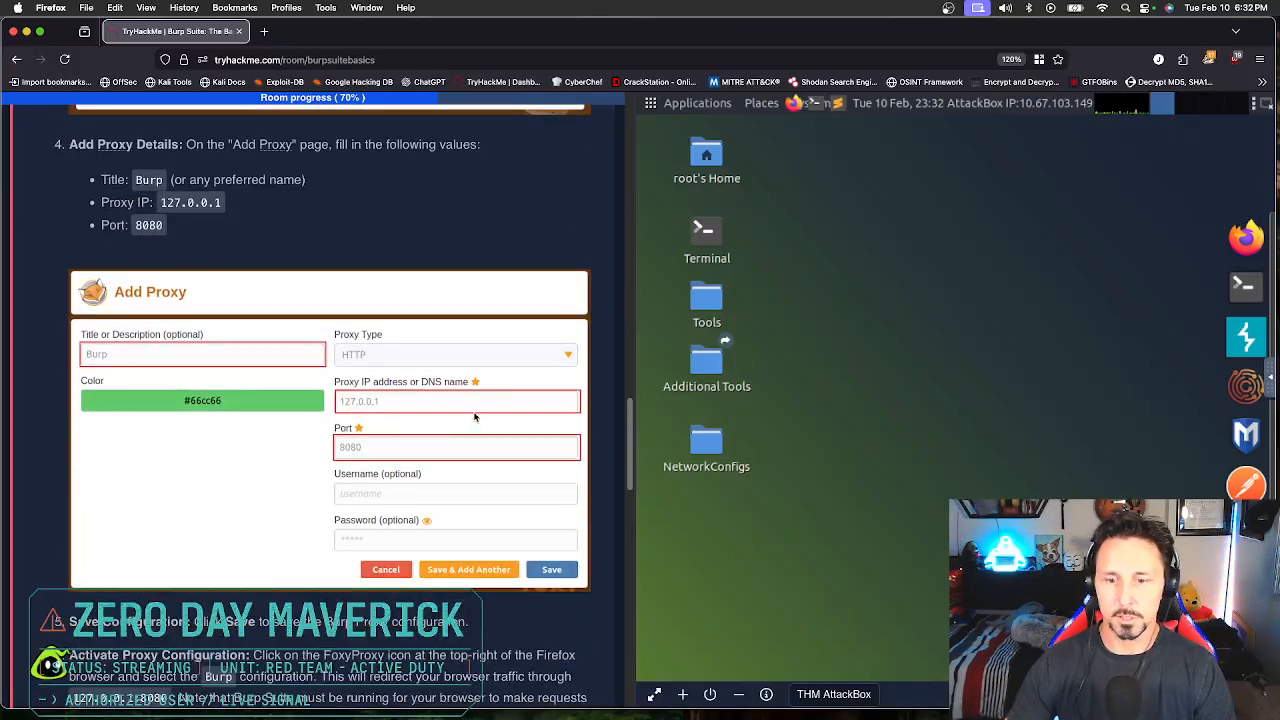
scroll(371, 479, down, 3)
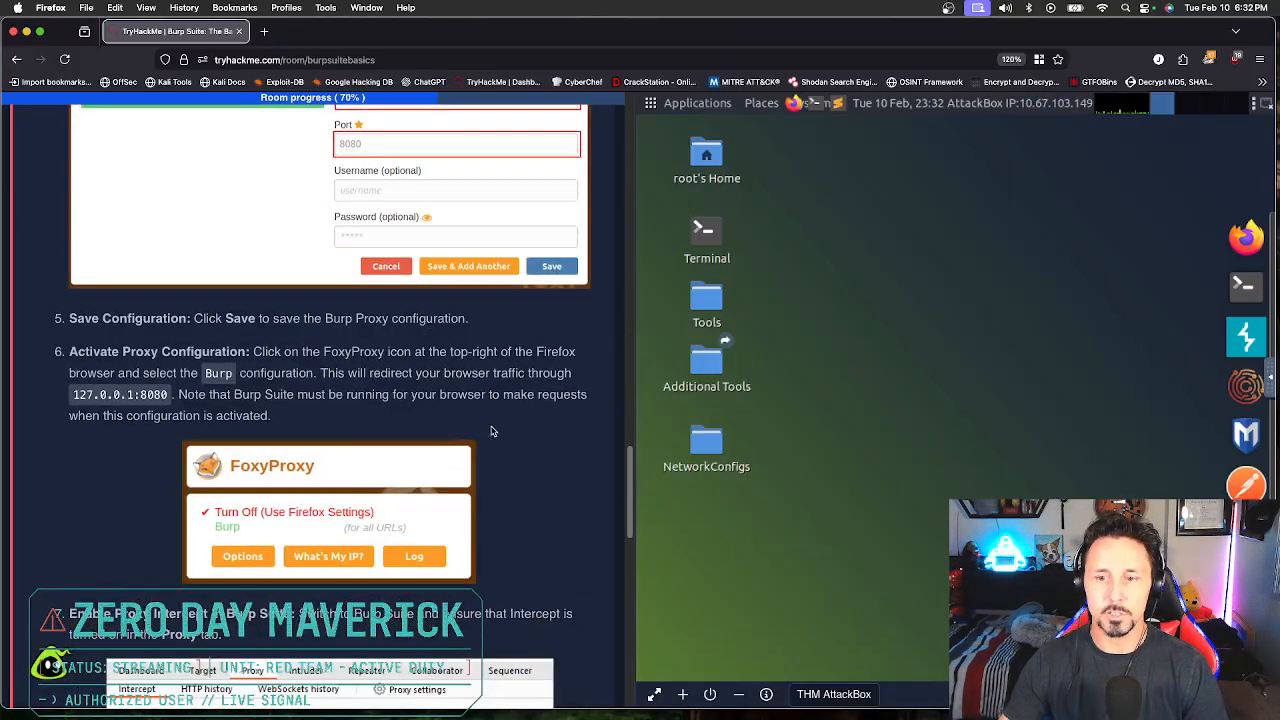
scroll(478, 422, down, 7)
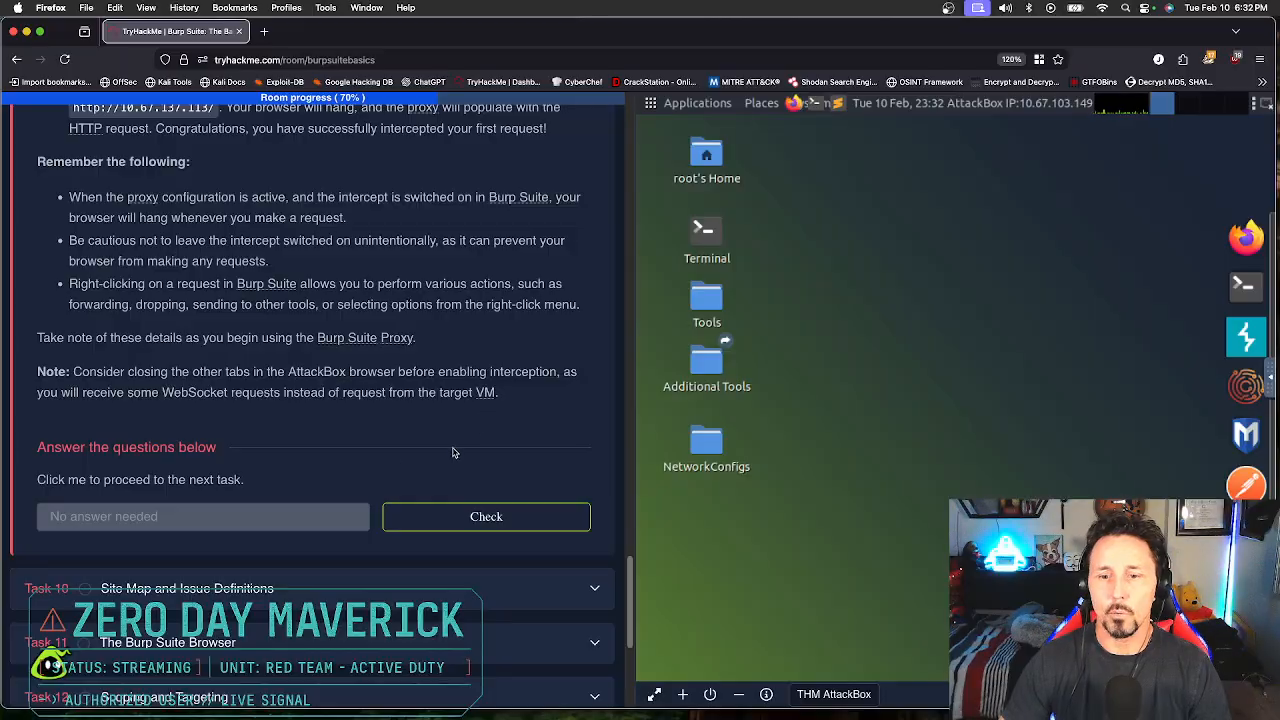
scroll(361, 471, down, 4)
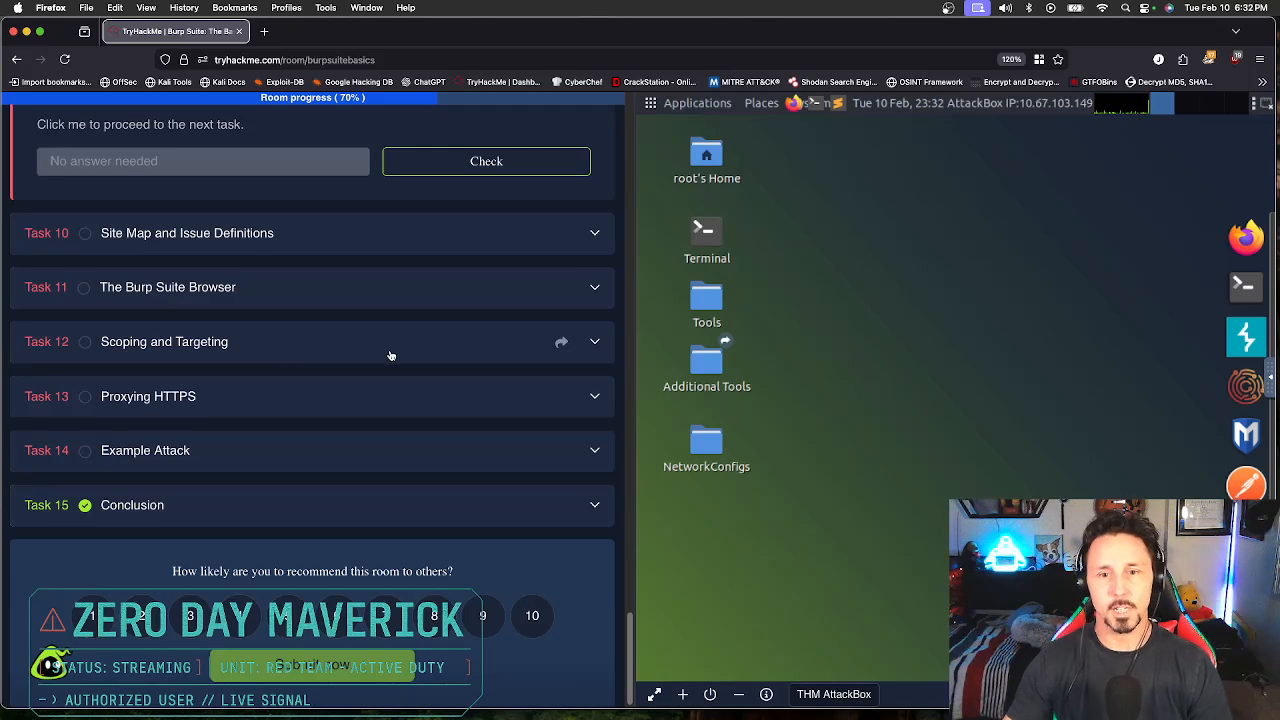
scroll(426, 366, down, 1)
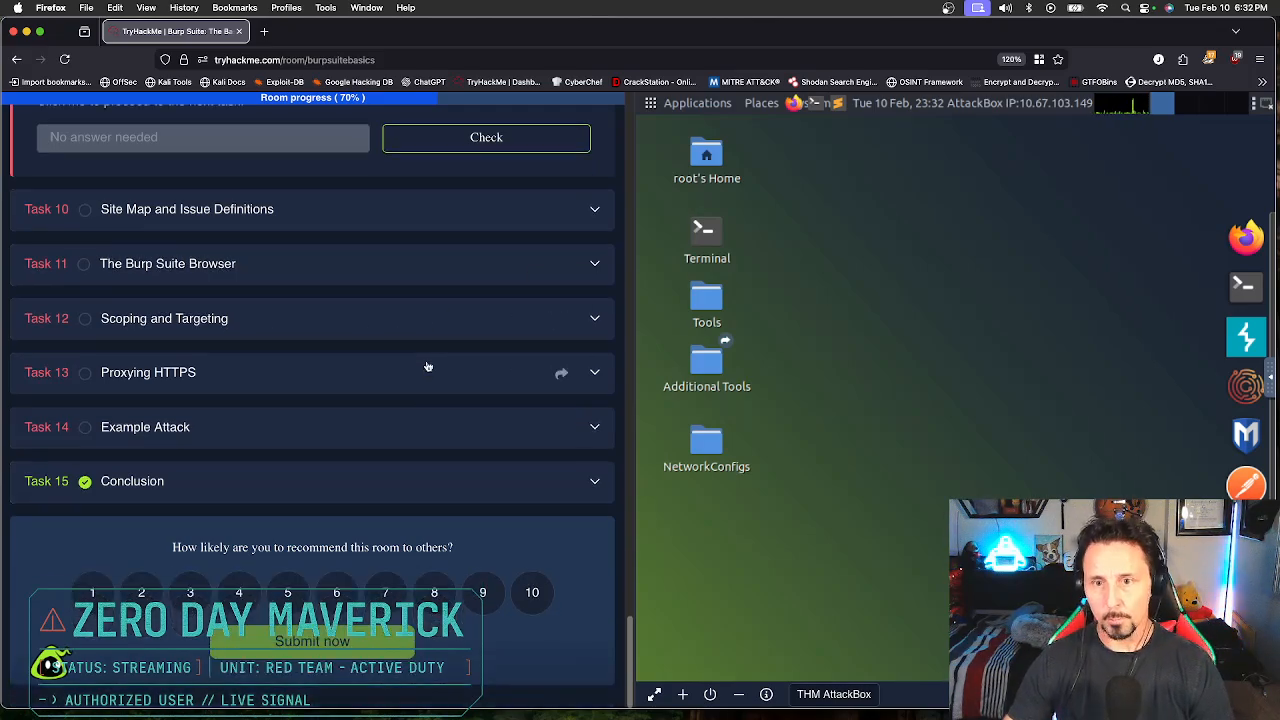
scroll(430, 367, up, 1)
scroll(430, 367, up, 15)
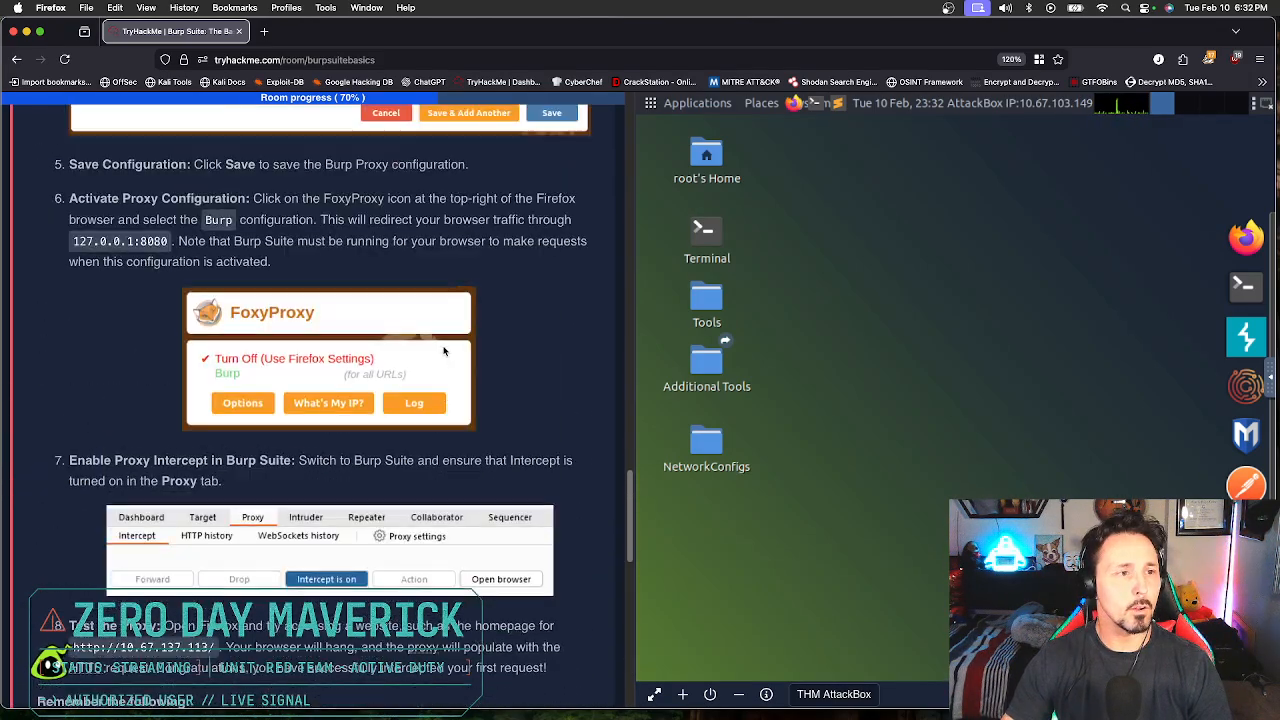
scroll(444, 350, up, 15)
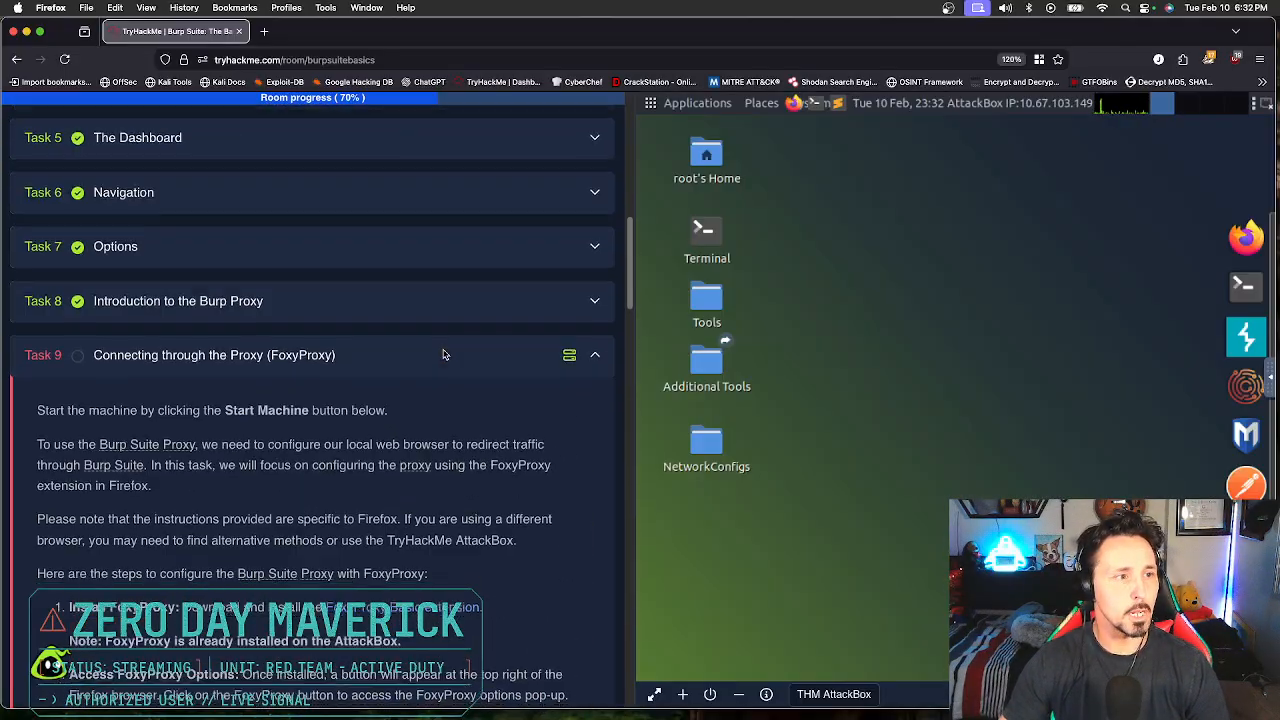
scroll(444, 355, up, 3)
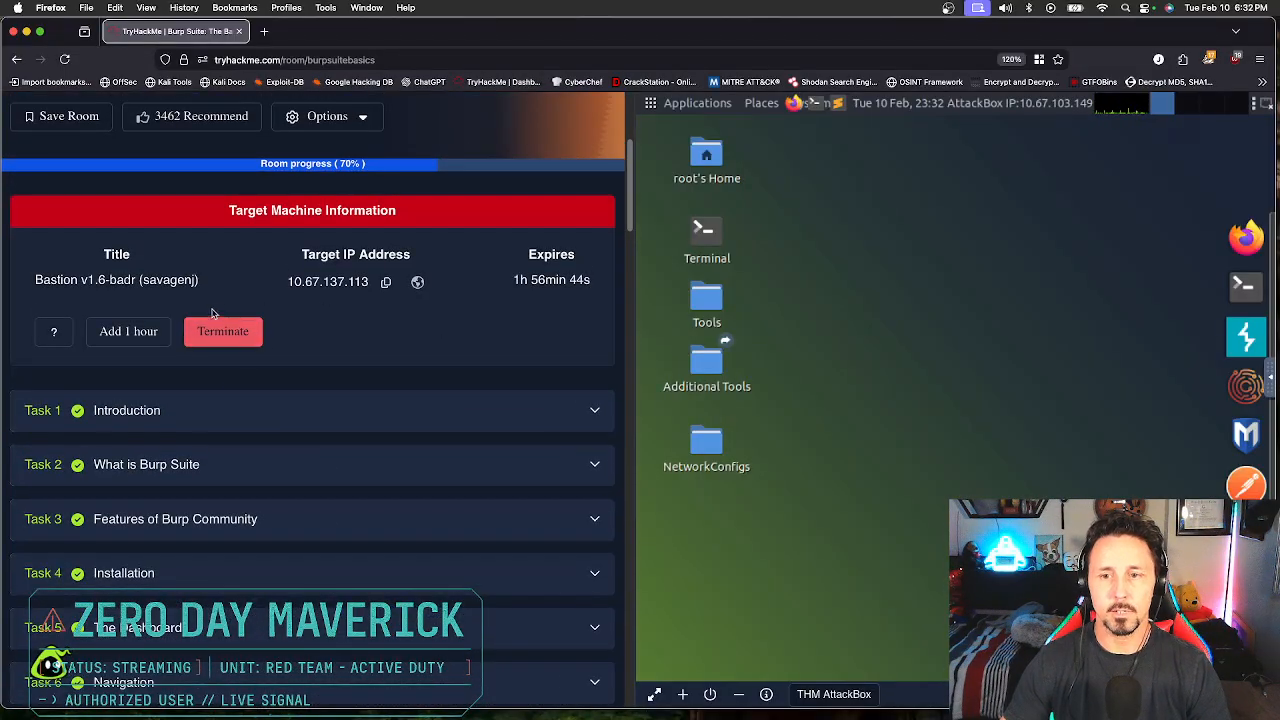
scroll(283, 294, down, 10)
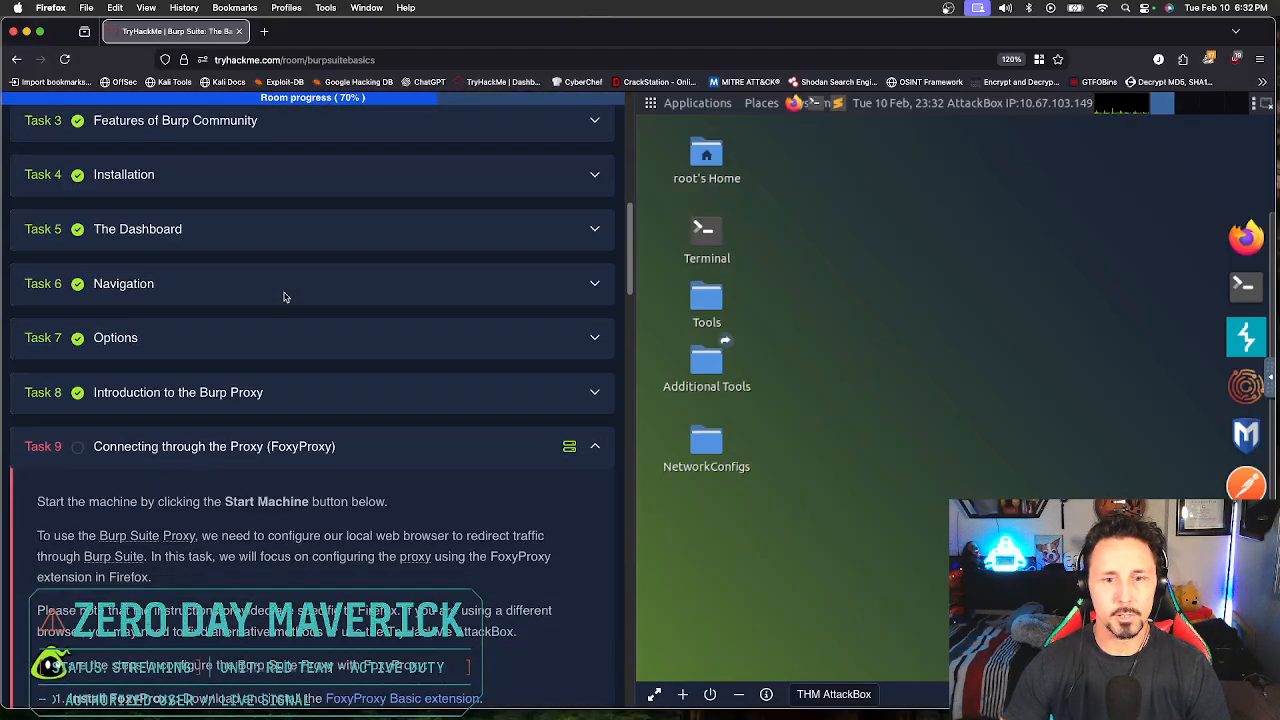
scroll(312, 313, down, 2)
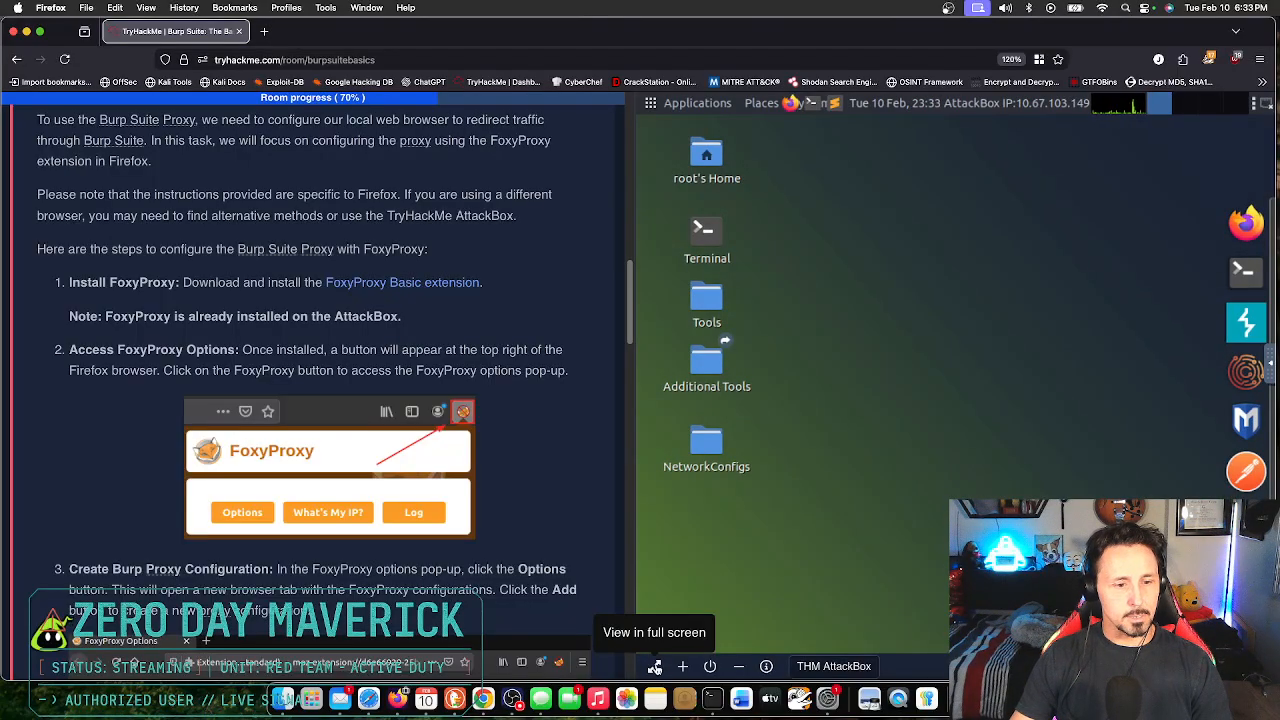
Step: Open the AttackBox full screen in its own tab and hide its split view in the room page
click(656, 666)
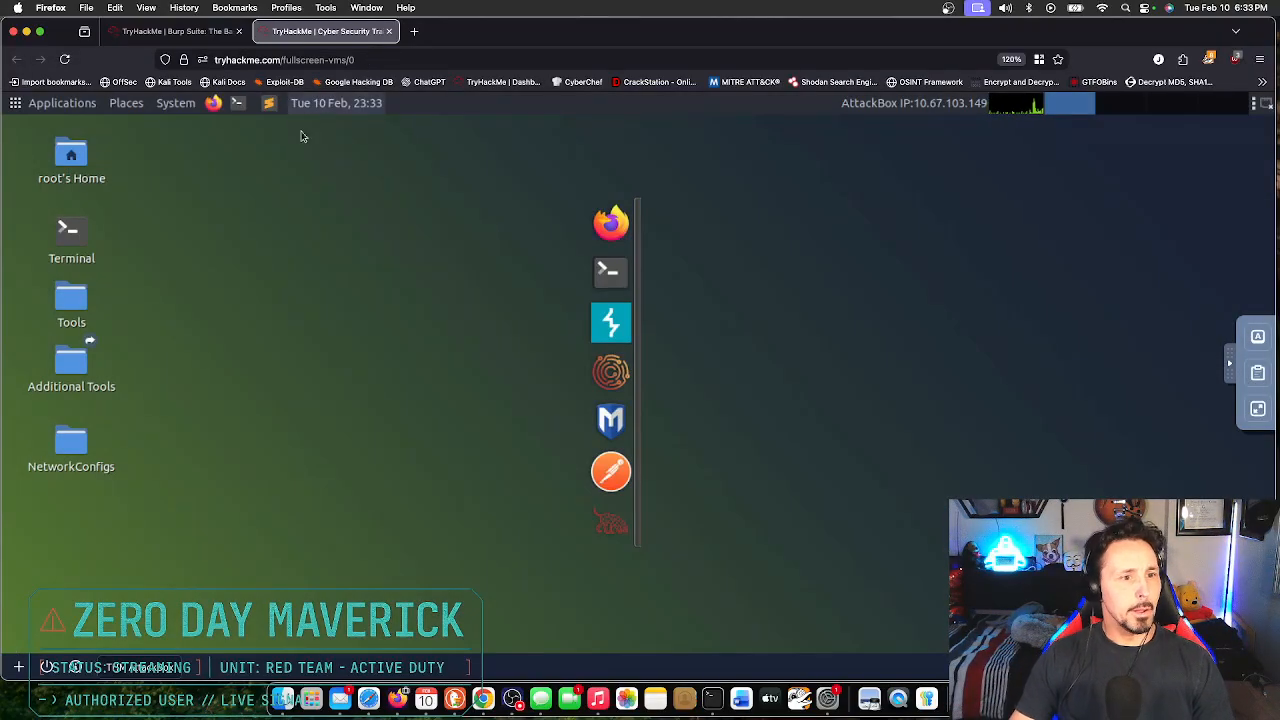
click(175, 31)
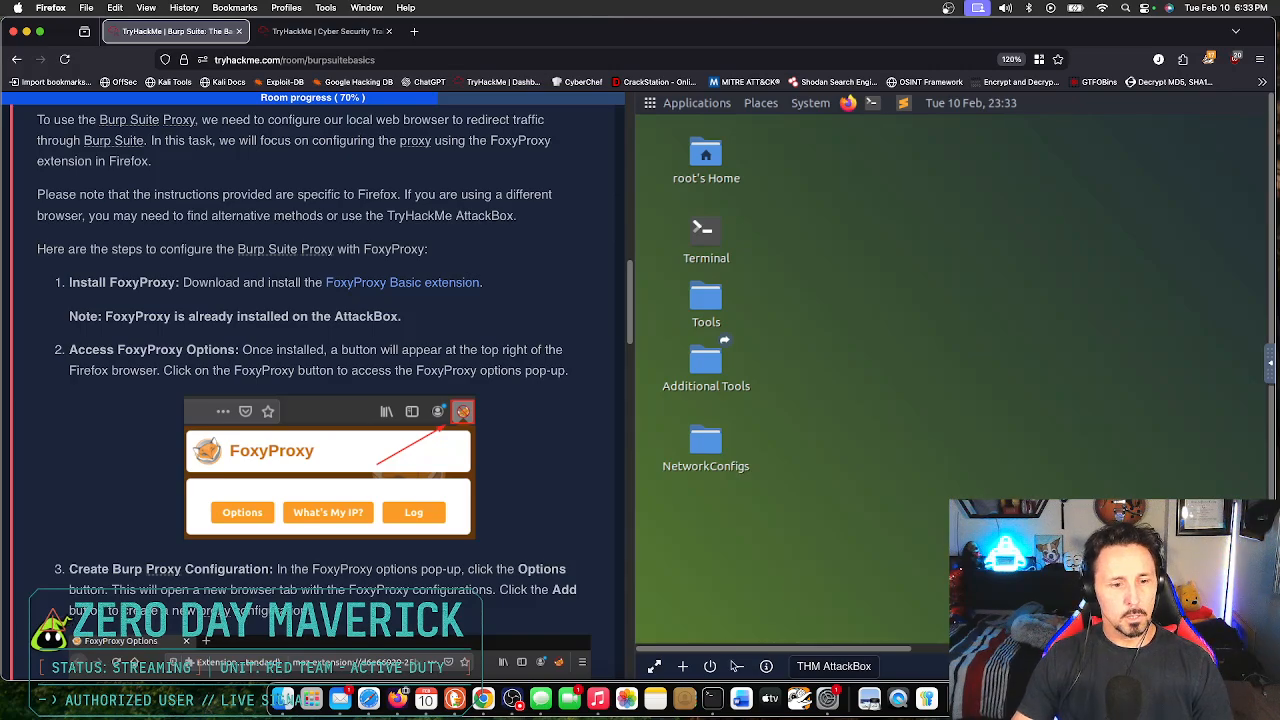
click(738, 666)
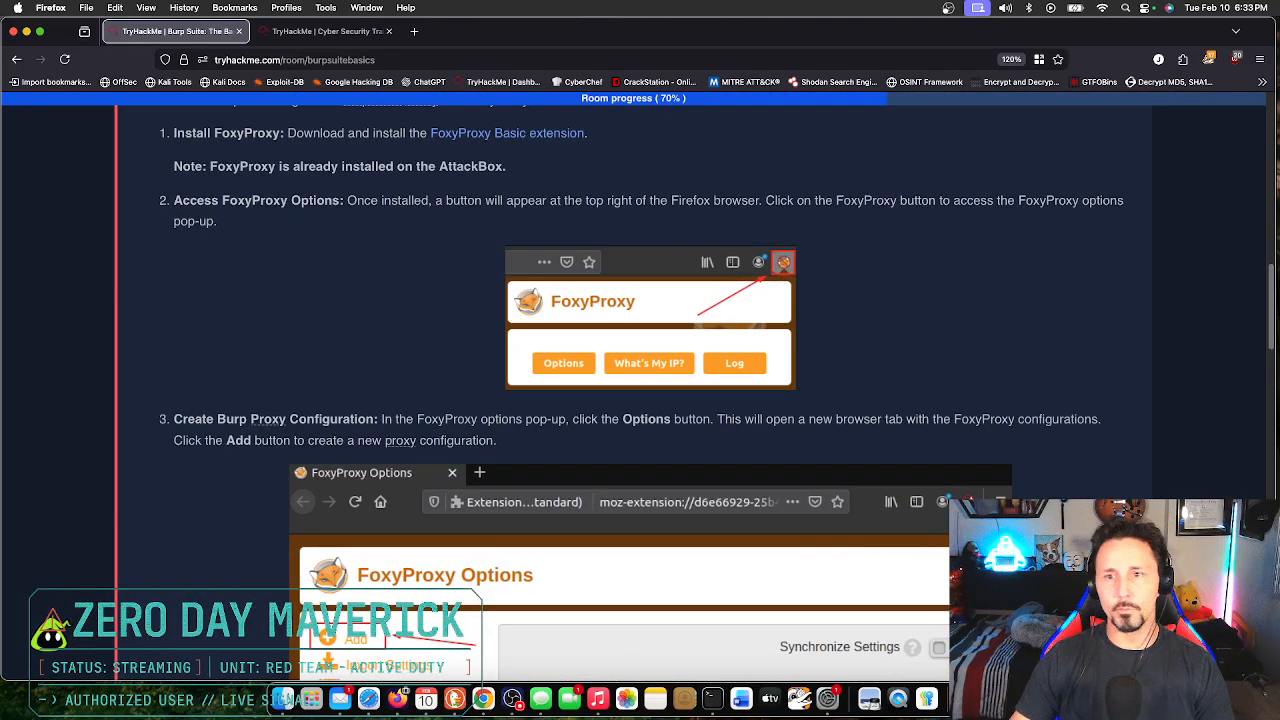
Step: Find FoxyProxy among the local browser's installed extensions, view its pop-up and close it
scroll(647, 386, up, 4)
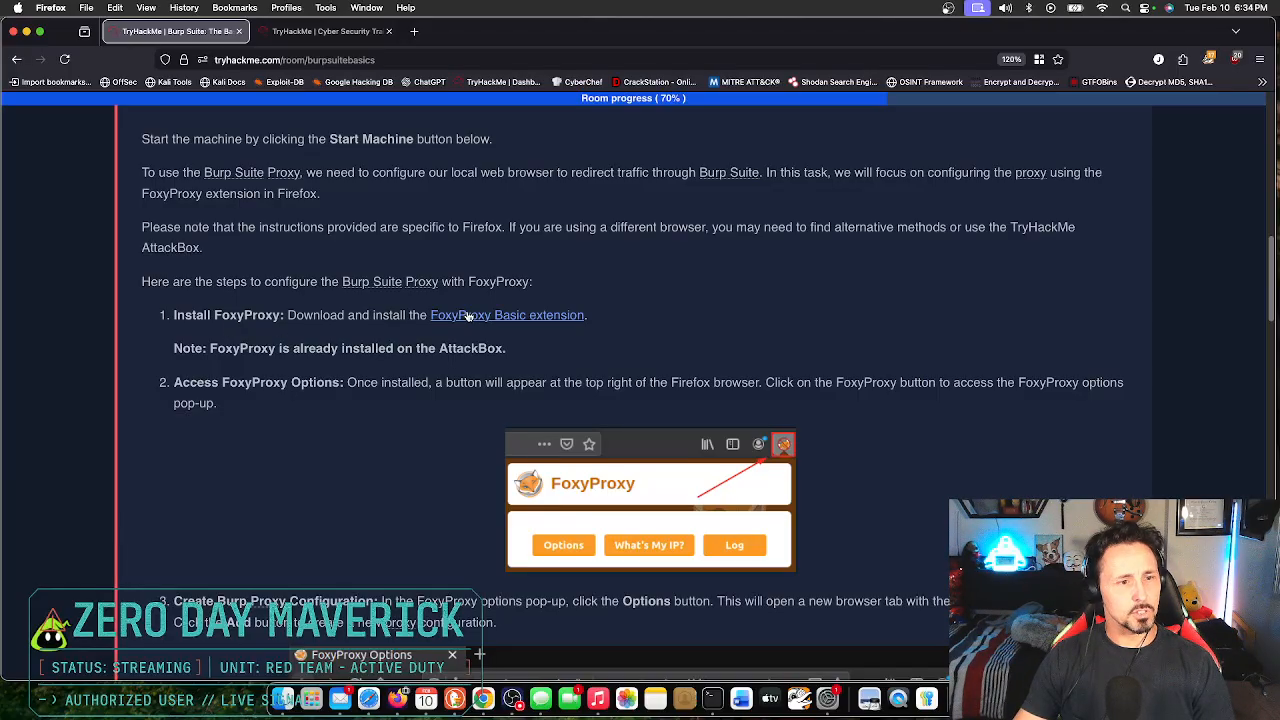
right_click(539, 319)
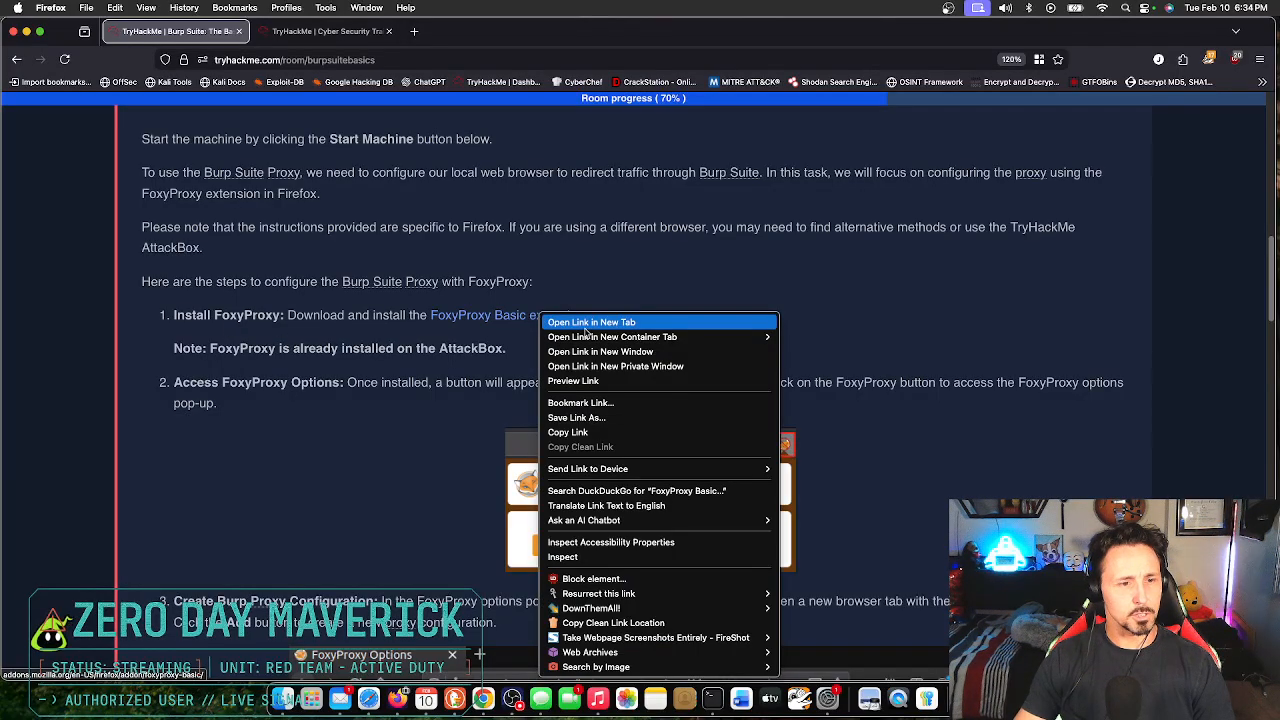
click(1210, 61)
click(1209, 60)
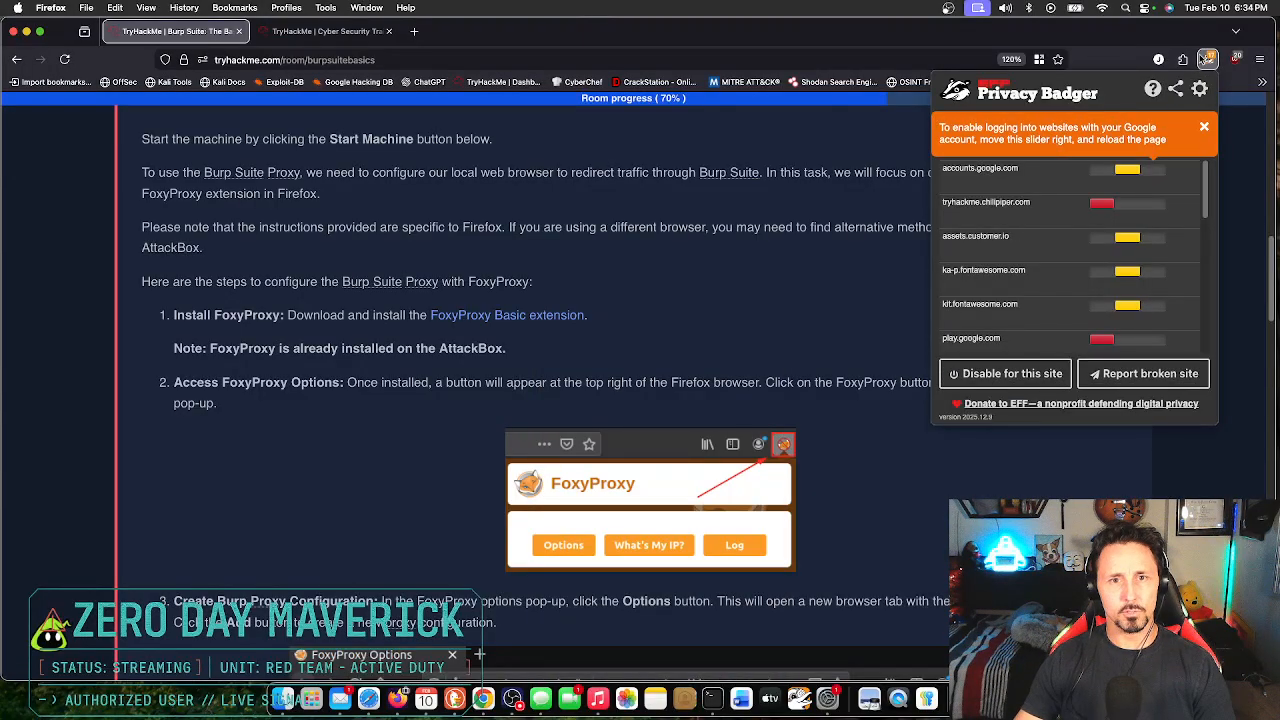
click(1209, 61)
click(1259, 59)
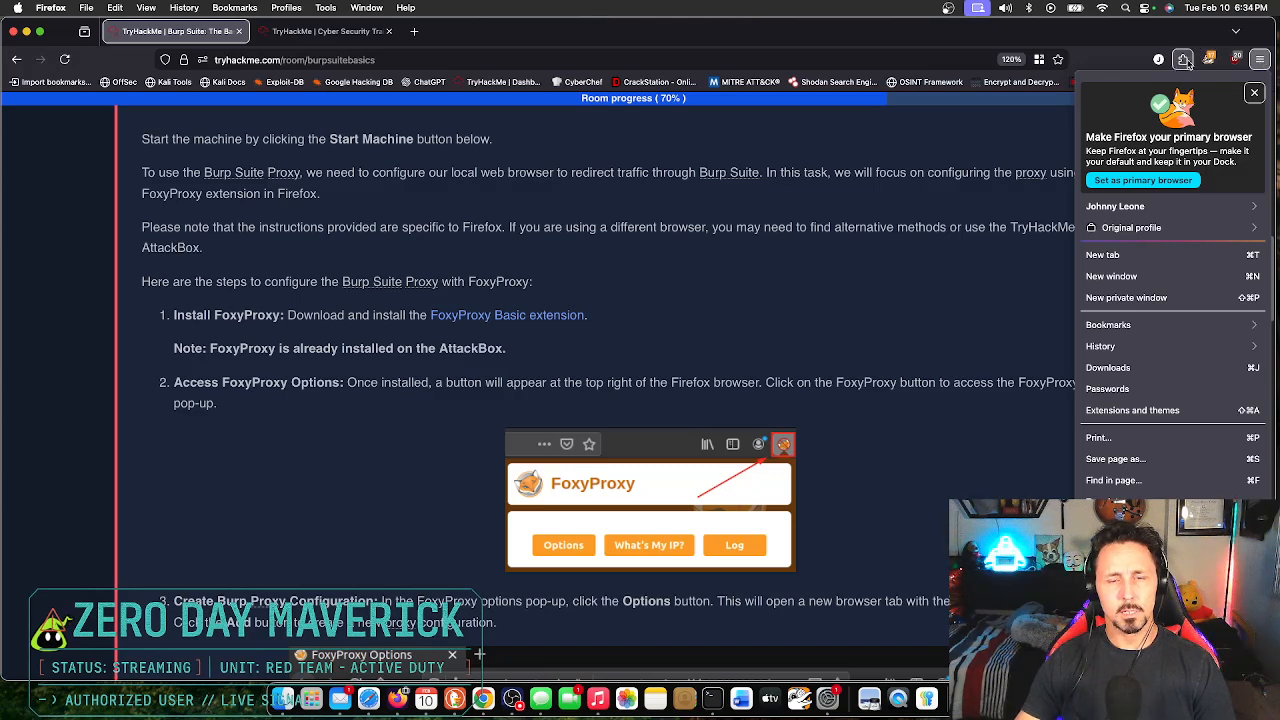
click(1183, 60)
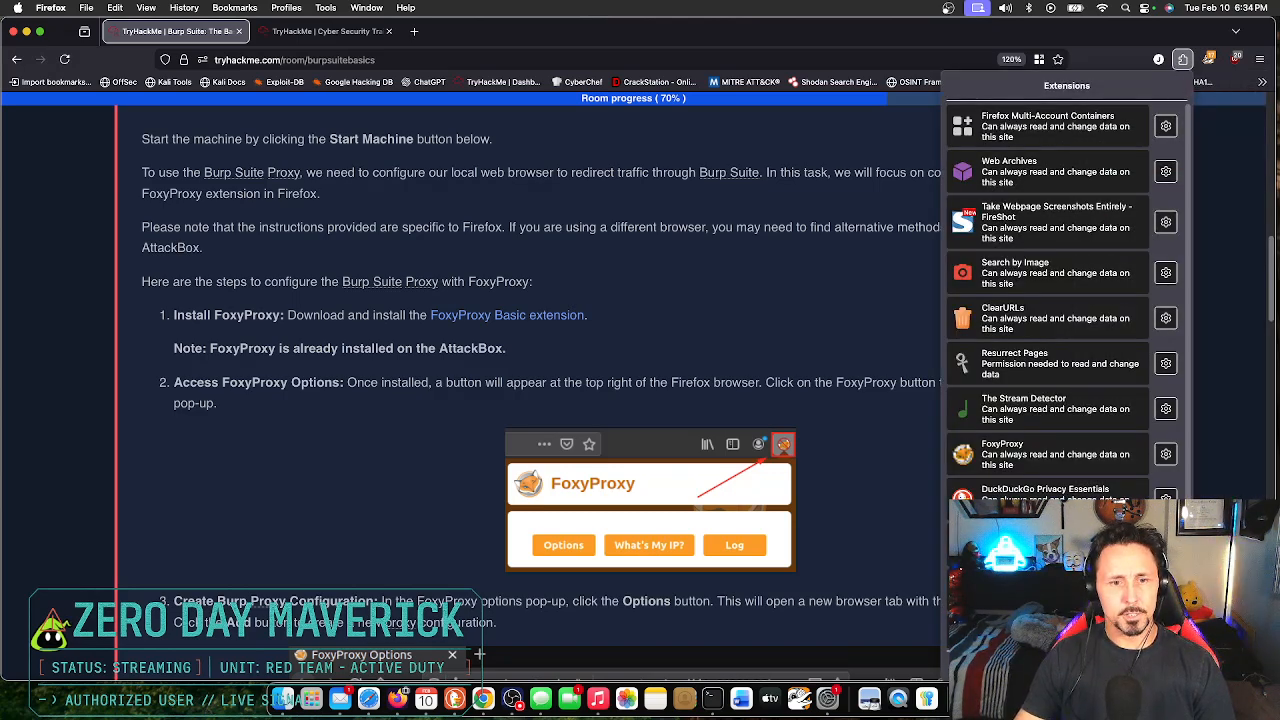
click(1030, 455)
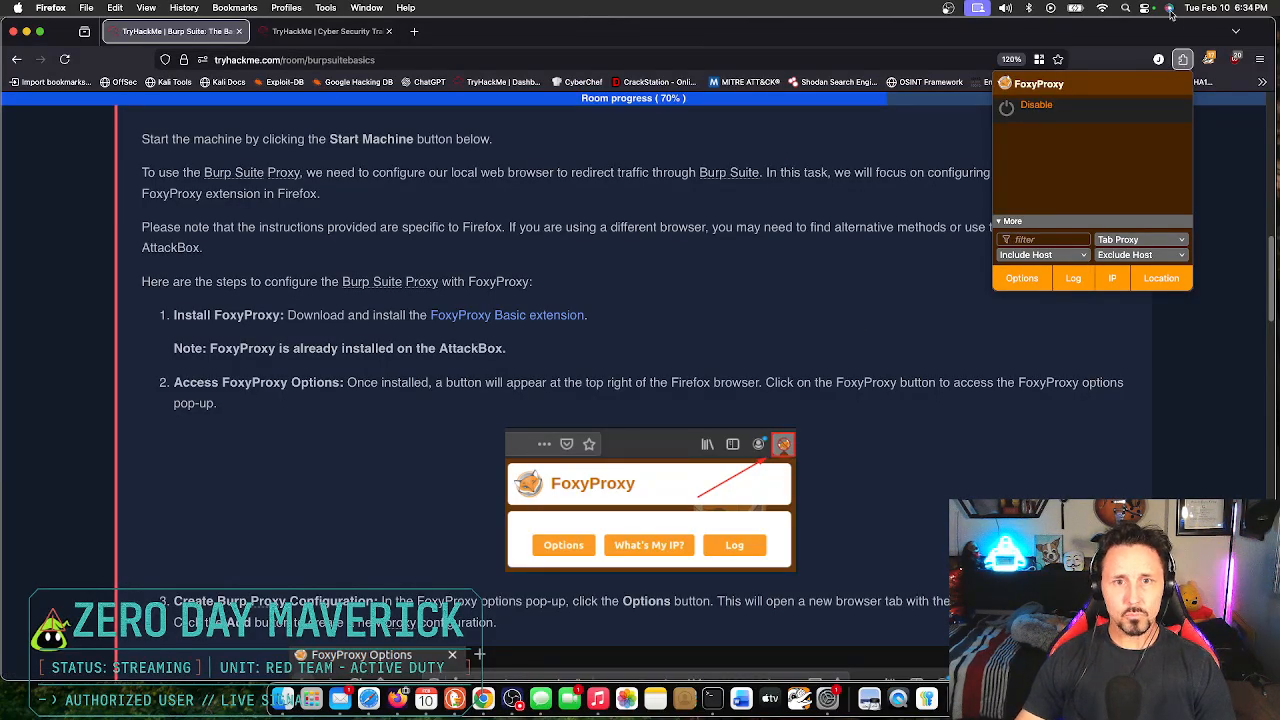
click(1182, 62)
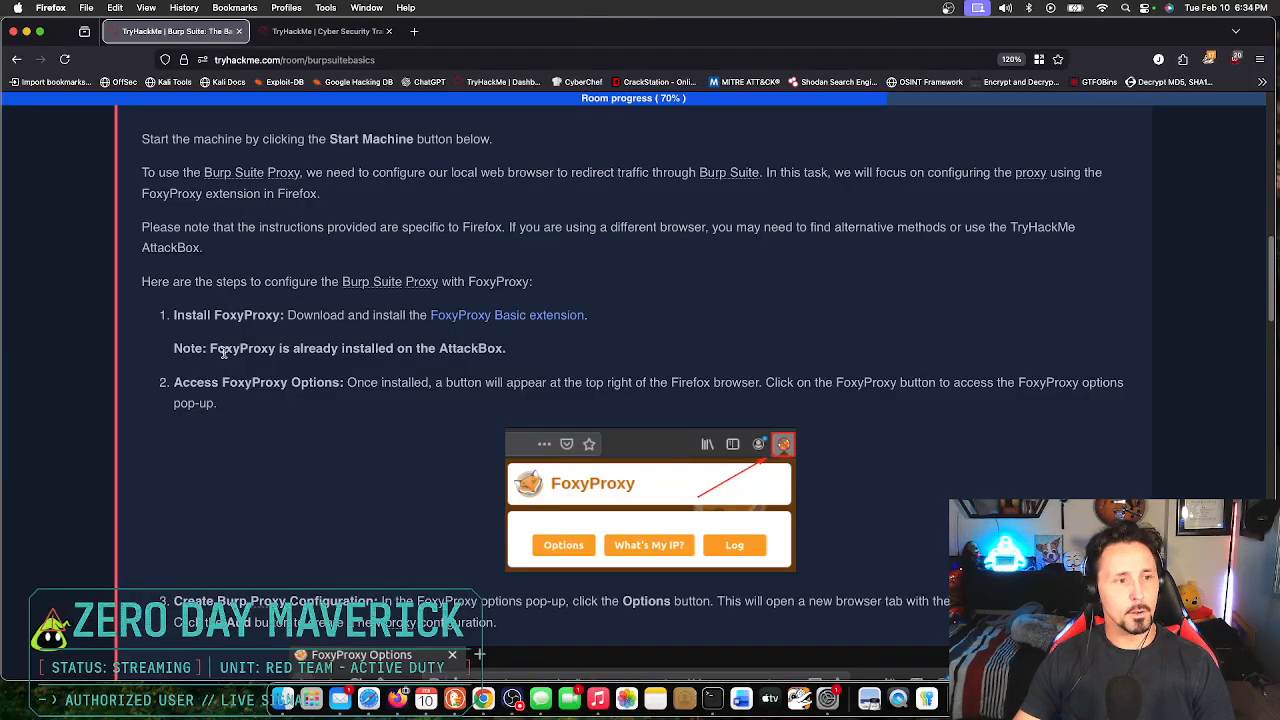
Step: Launch Burp Suite Community Edition in the full-screen AttackBox and return to the room's Task 9 instructions
click(313, 33)
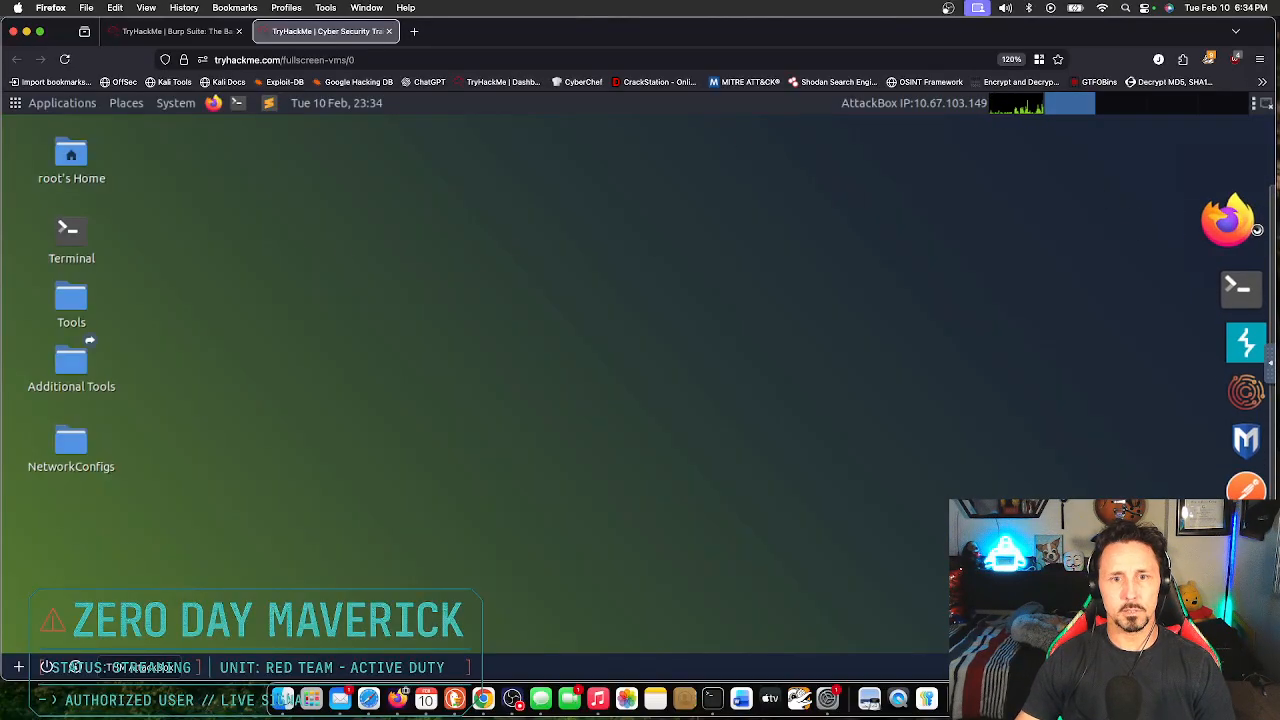
click(1248, 338)
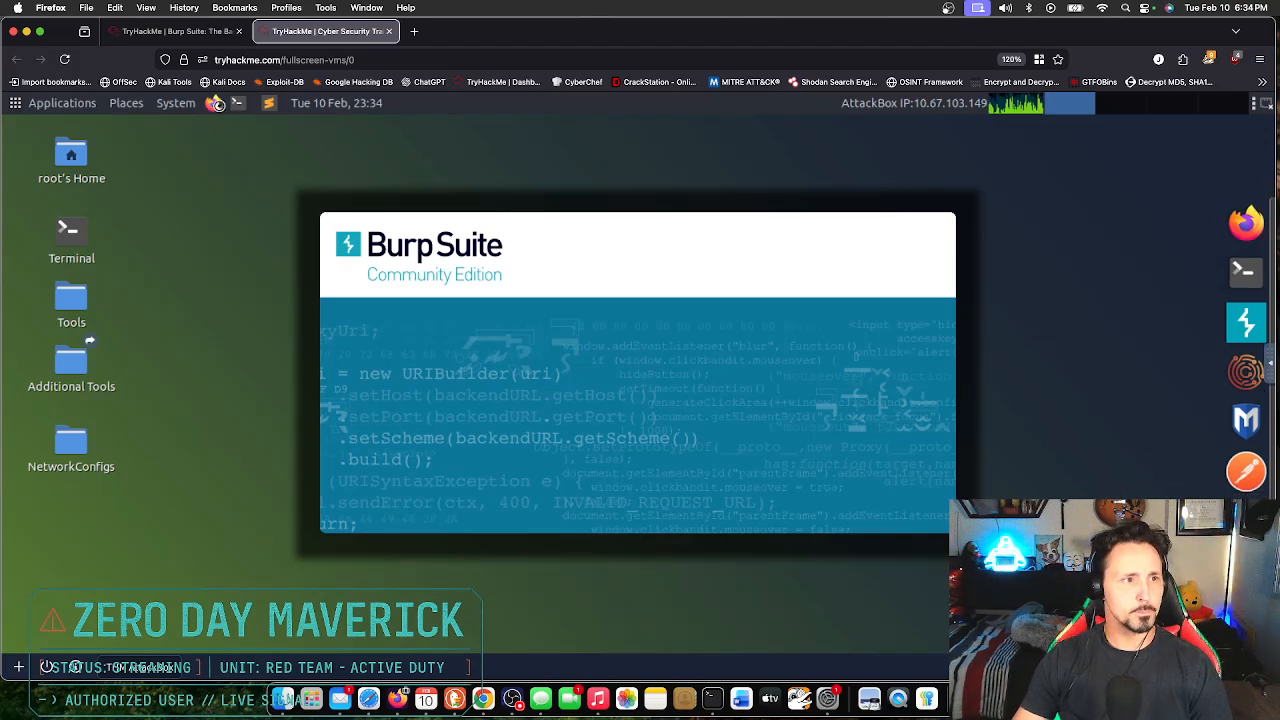
click(199, 35)
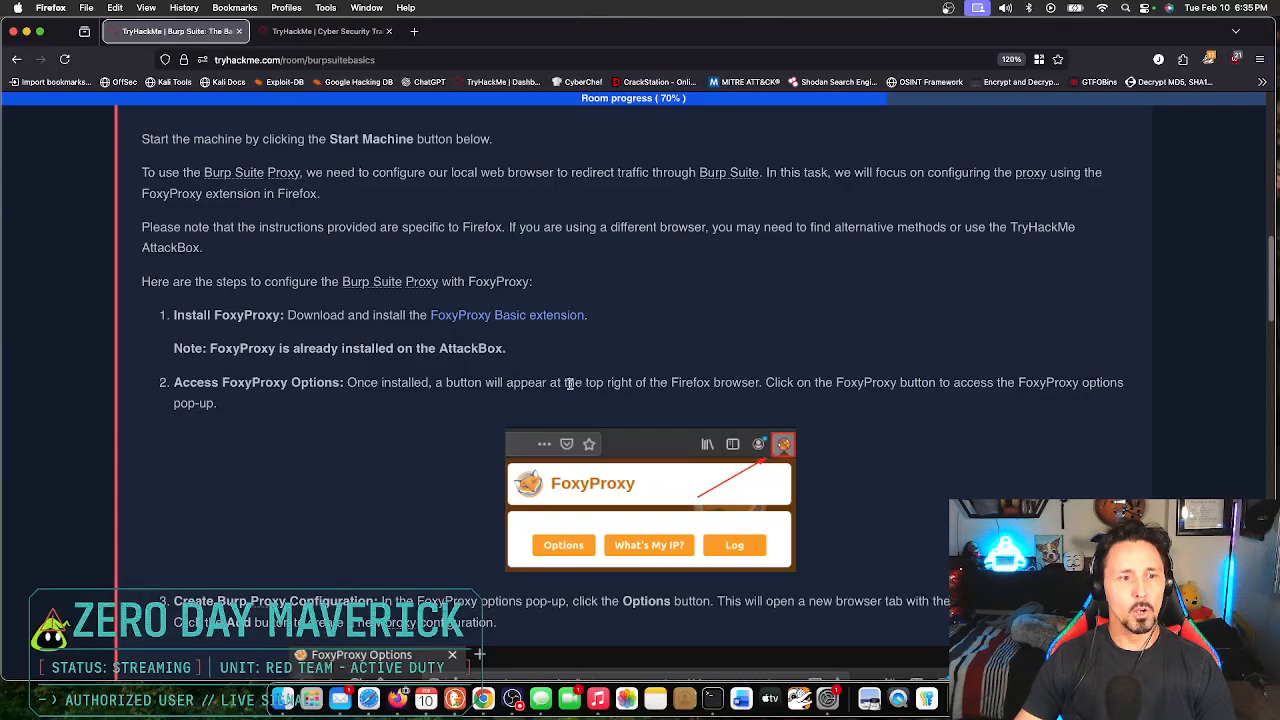
Step: Bring up FoxyProxy from the browser extensions again, dismiss it and go back to the start of the Task 9 instructions
click(1184, 62)
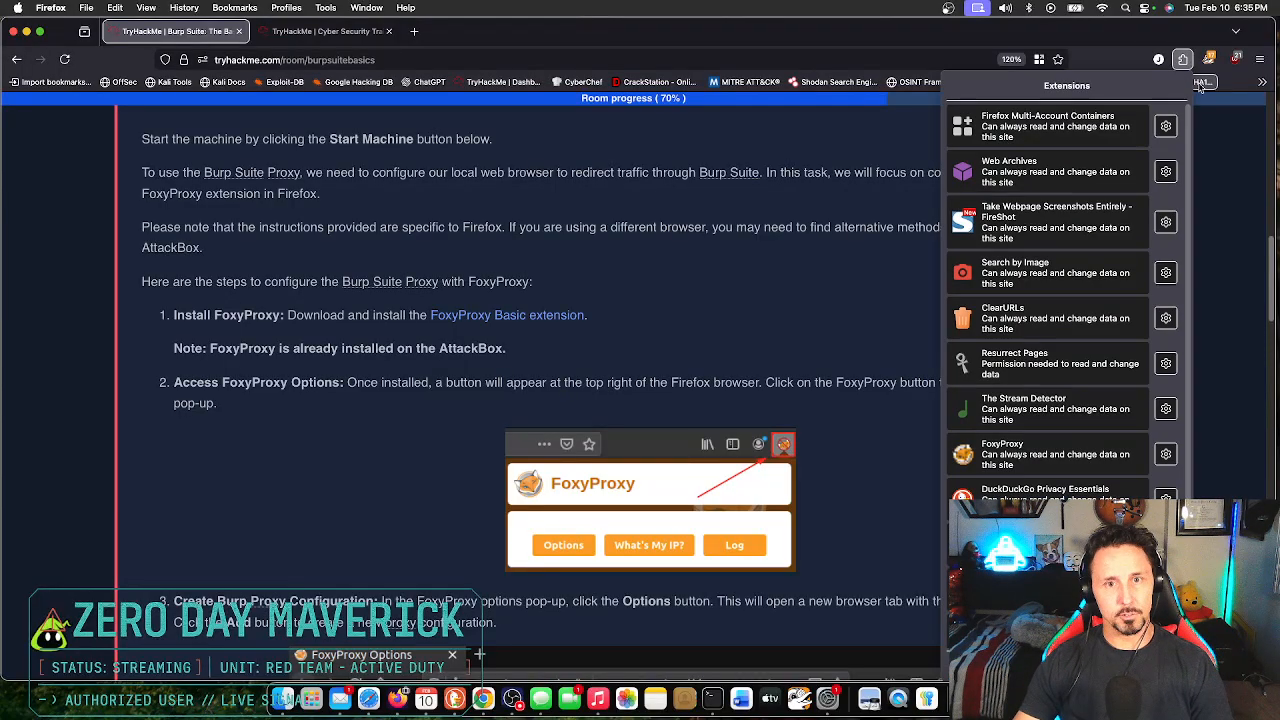
click(1040, 456)
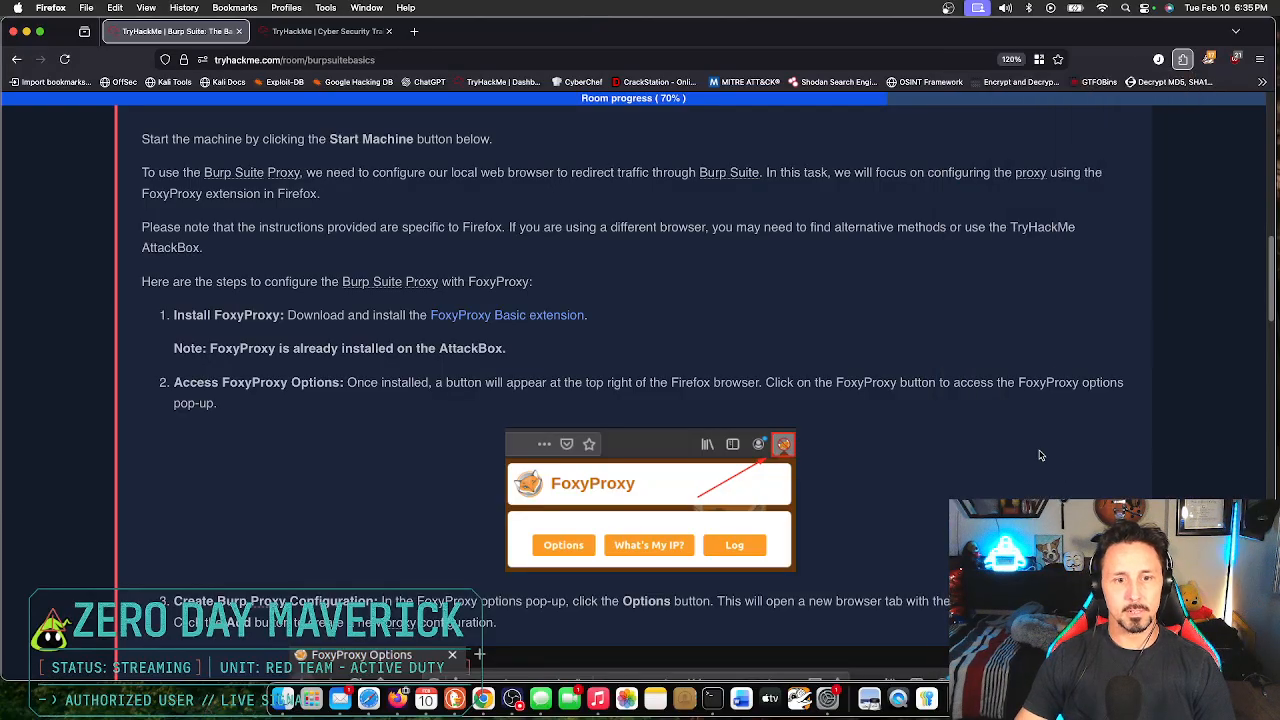
click(1186, 62)
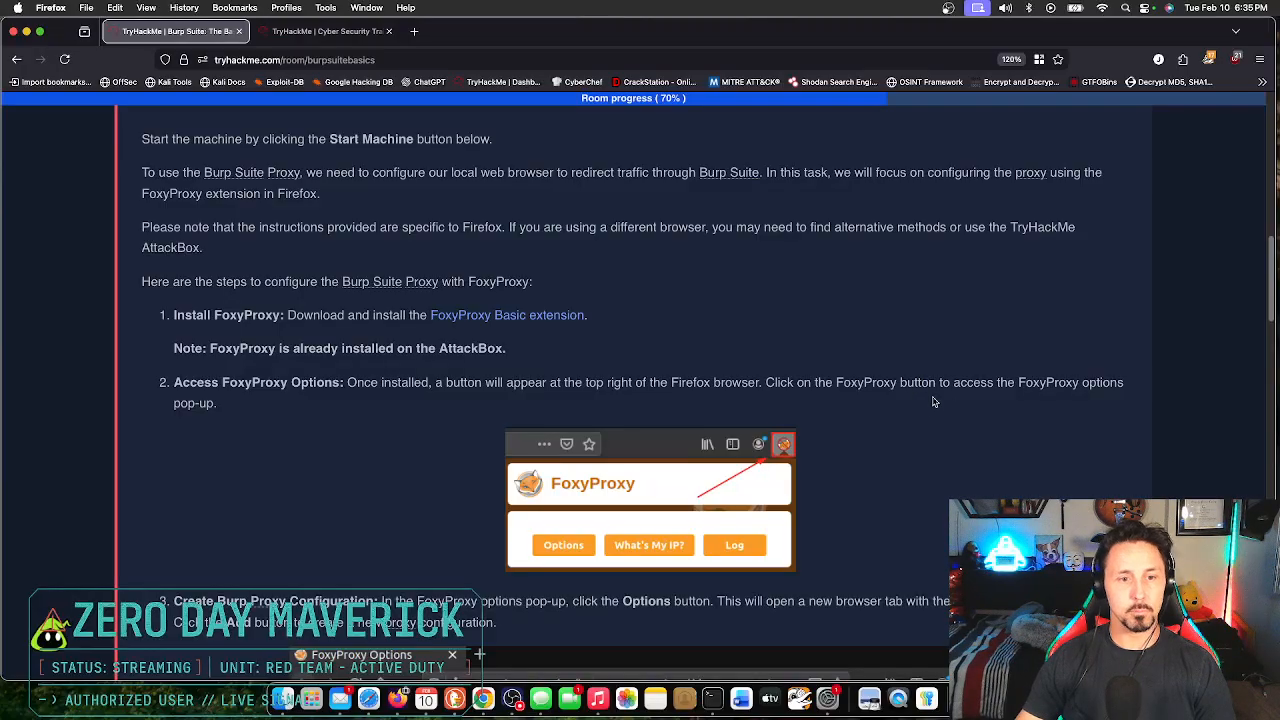
scroll(935, 401, up, 1)
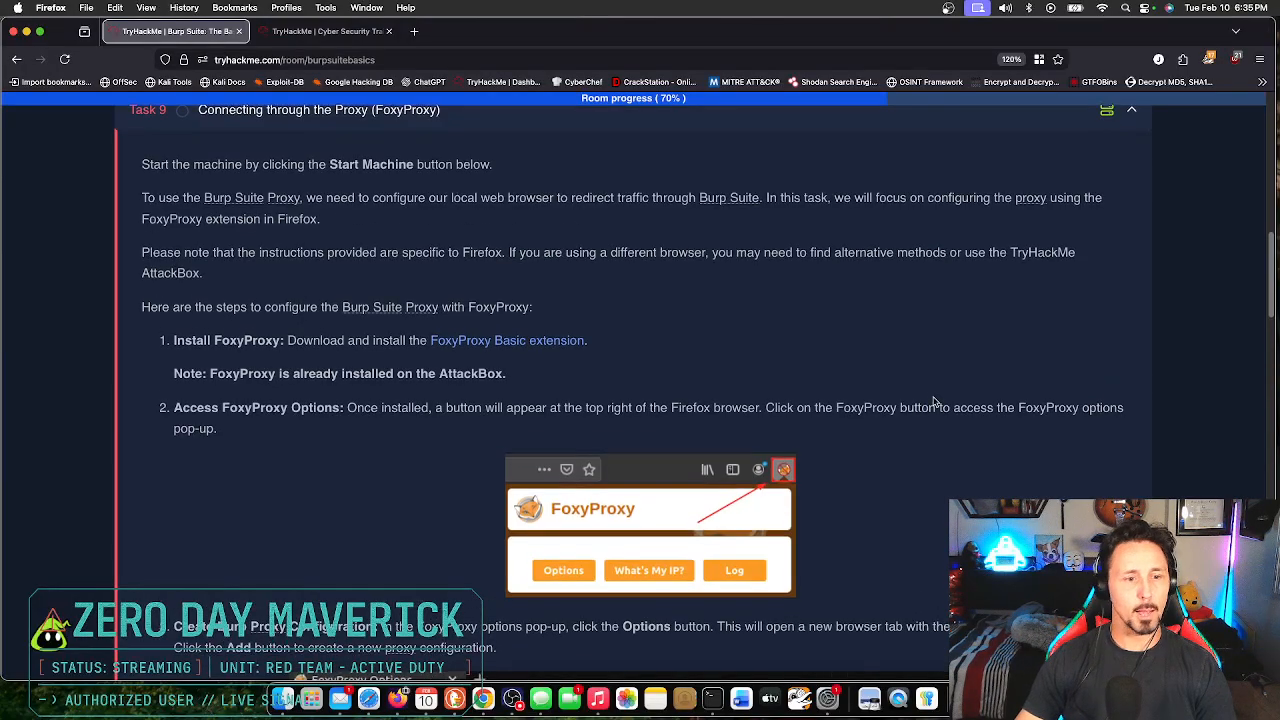
Step: In the full-screen AttackBox's Firefox, set FoxyProxy to route traffic through the Burp proxy
scroll(950, 398, down, 3)
click(322, 31)
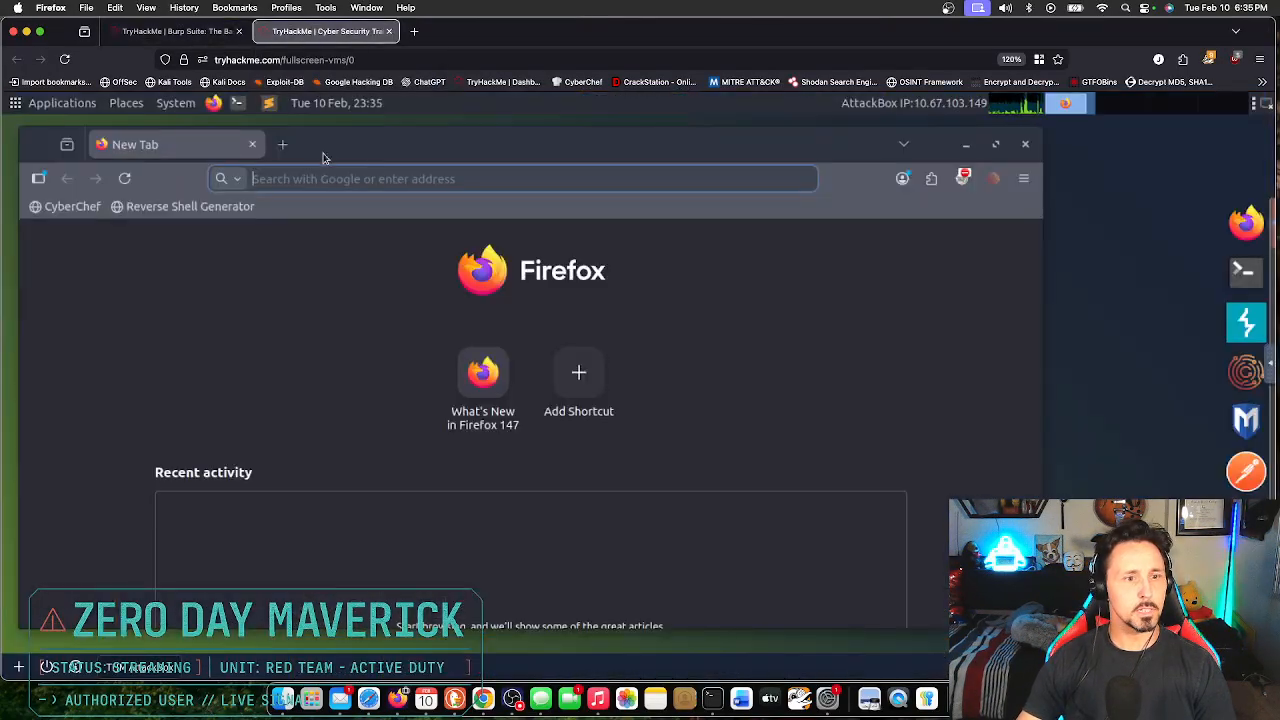
click(964, 180)
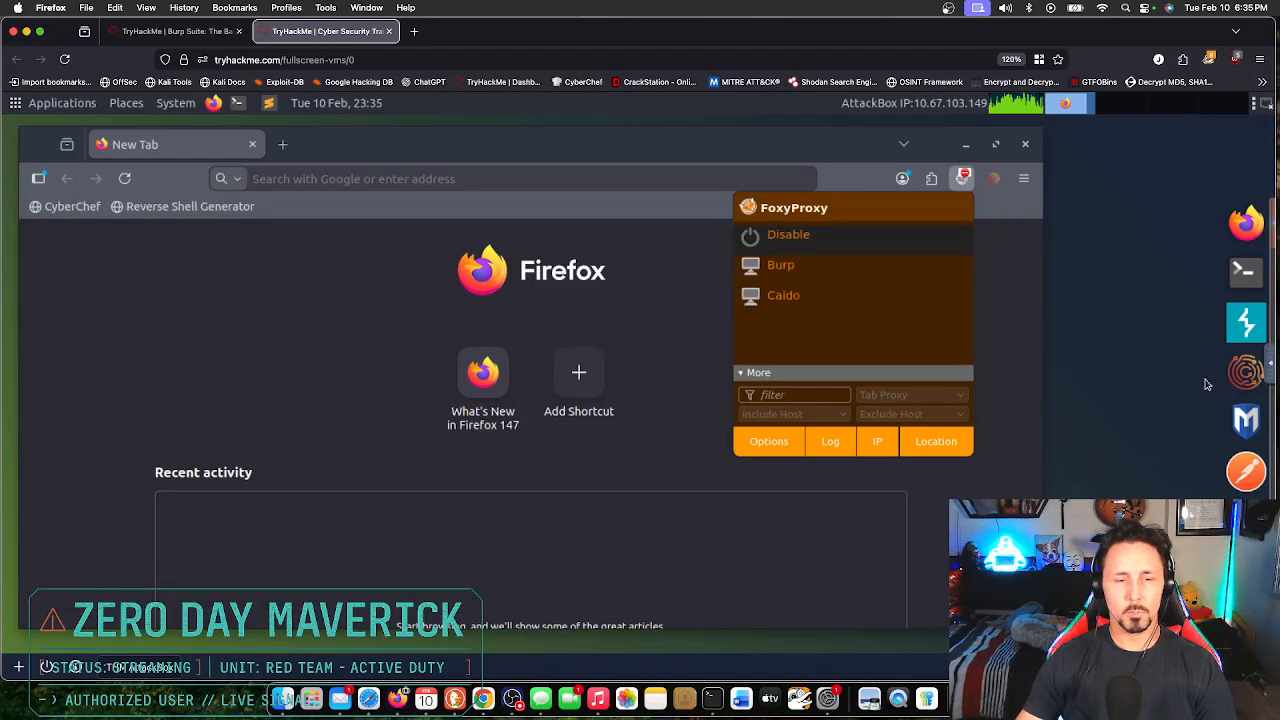
click(780, 273)
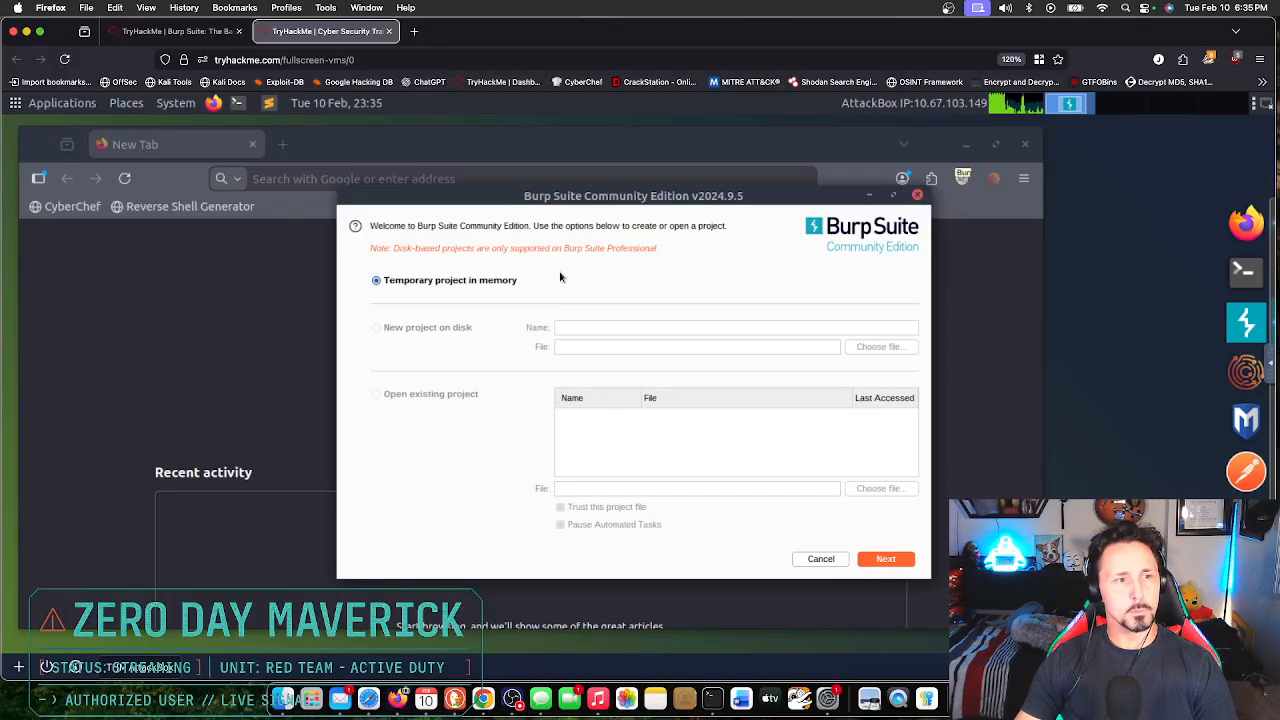
Step: Start Burp Suite with a temporary project in memory and move its window clear of the AttackBox browser
click(893, 567)
click(886, 558)
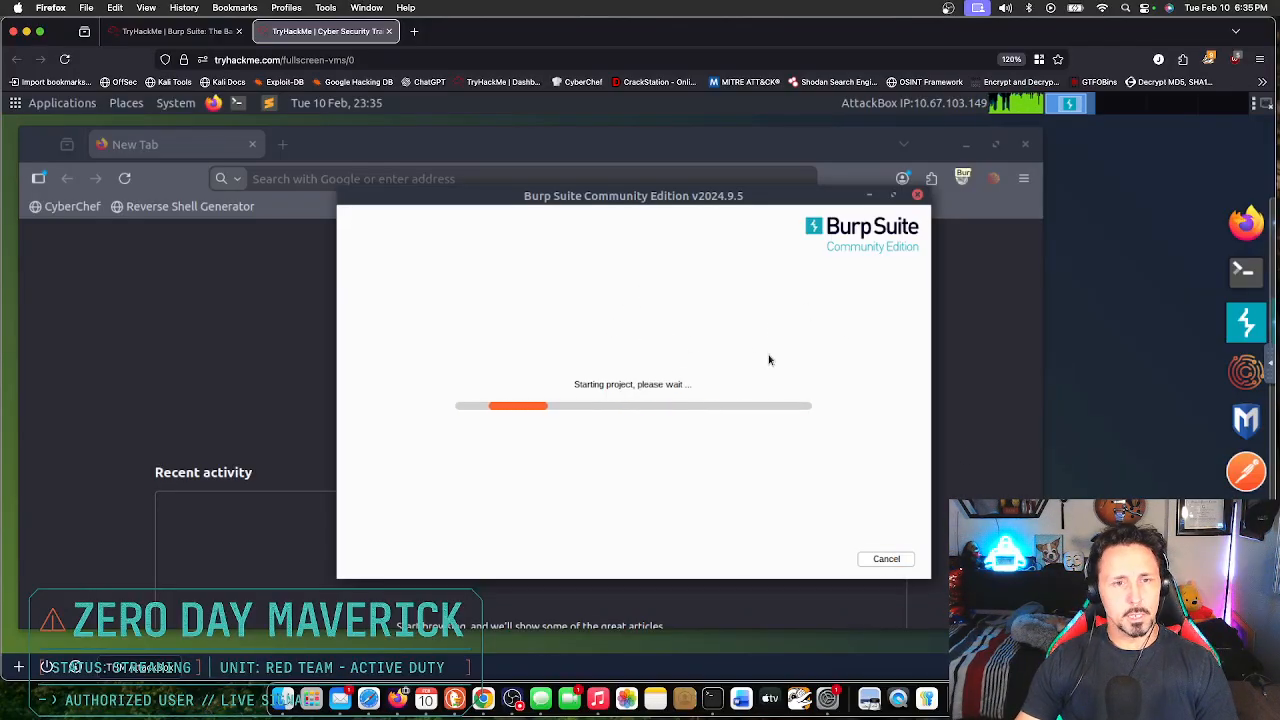
drag(726, 196, 960, 182)
Step: Bring the AttackBox's Firefox to the front, choose Burp in FoxyProxy again and open the FoxyProxy Options page
click(845, 147)
click(961, 179)
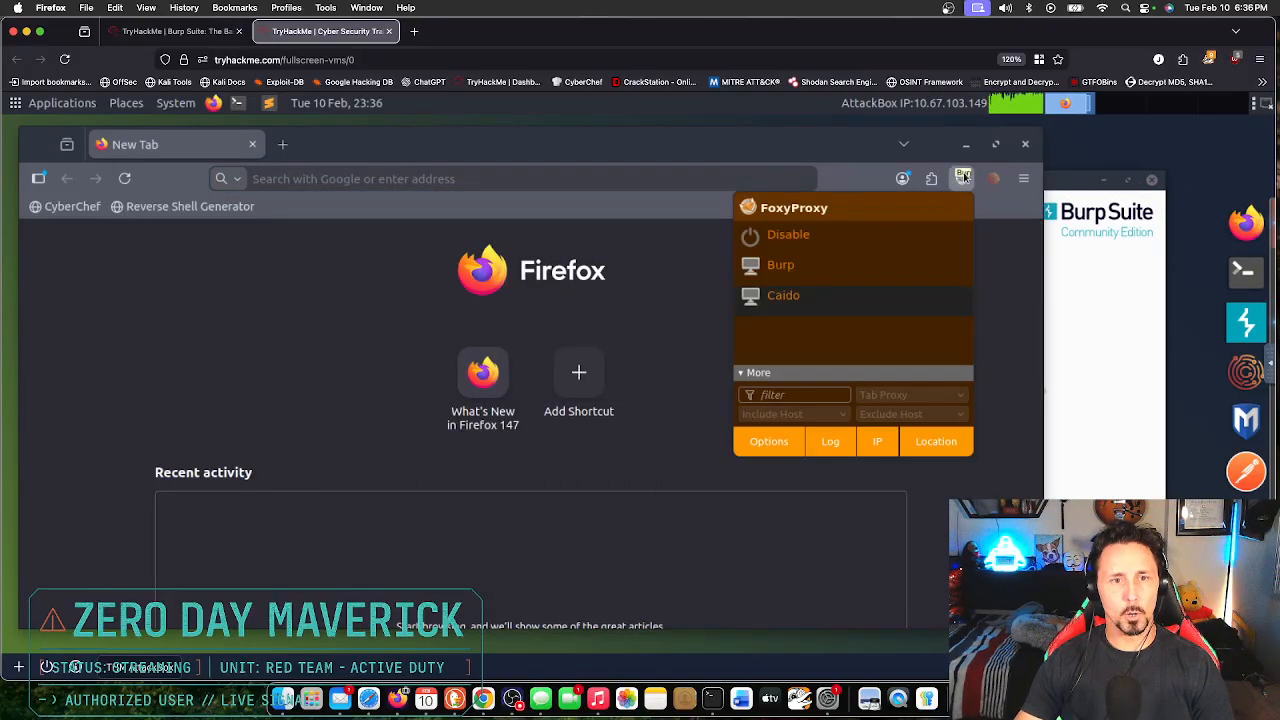
click(779, 265)
click(831, 441)
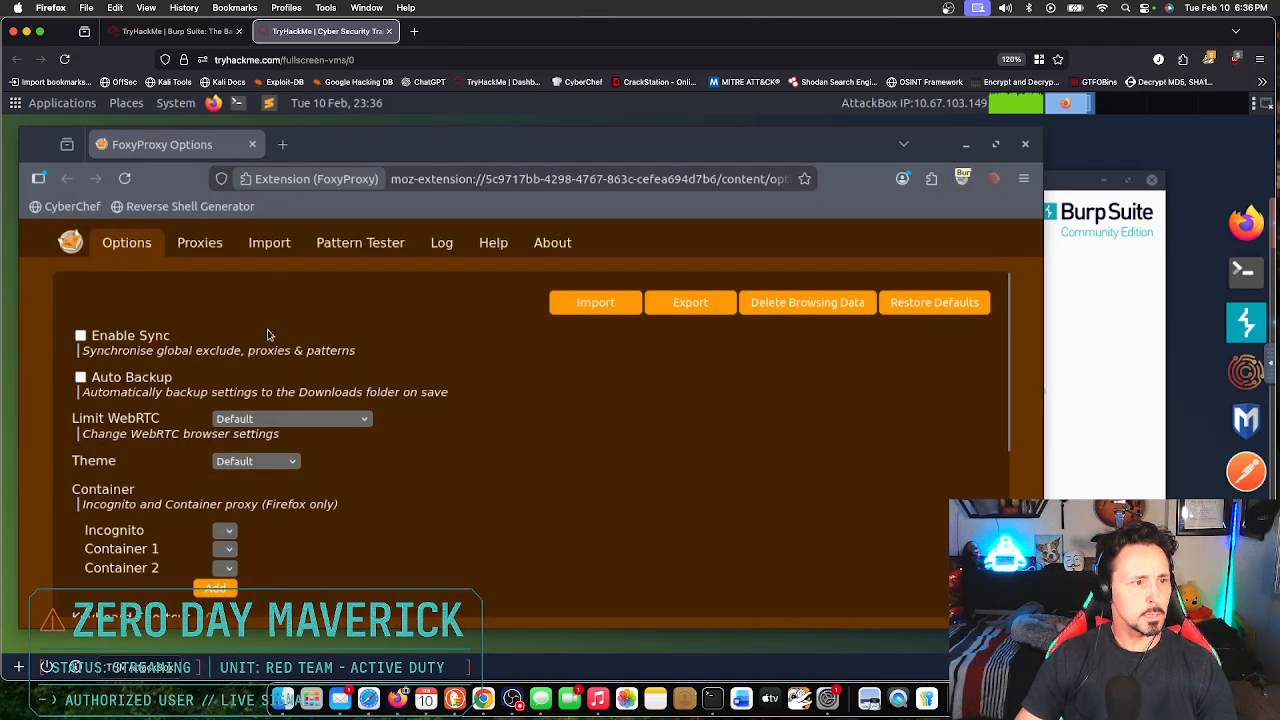
Step: Return to the TryHackMe room and read the instructions for accessing FoxyProxy options and creating the Burp proxy configuration
click(203, 33)
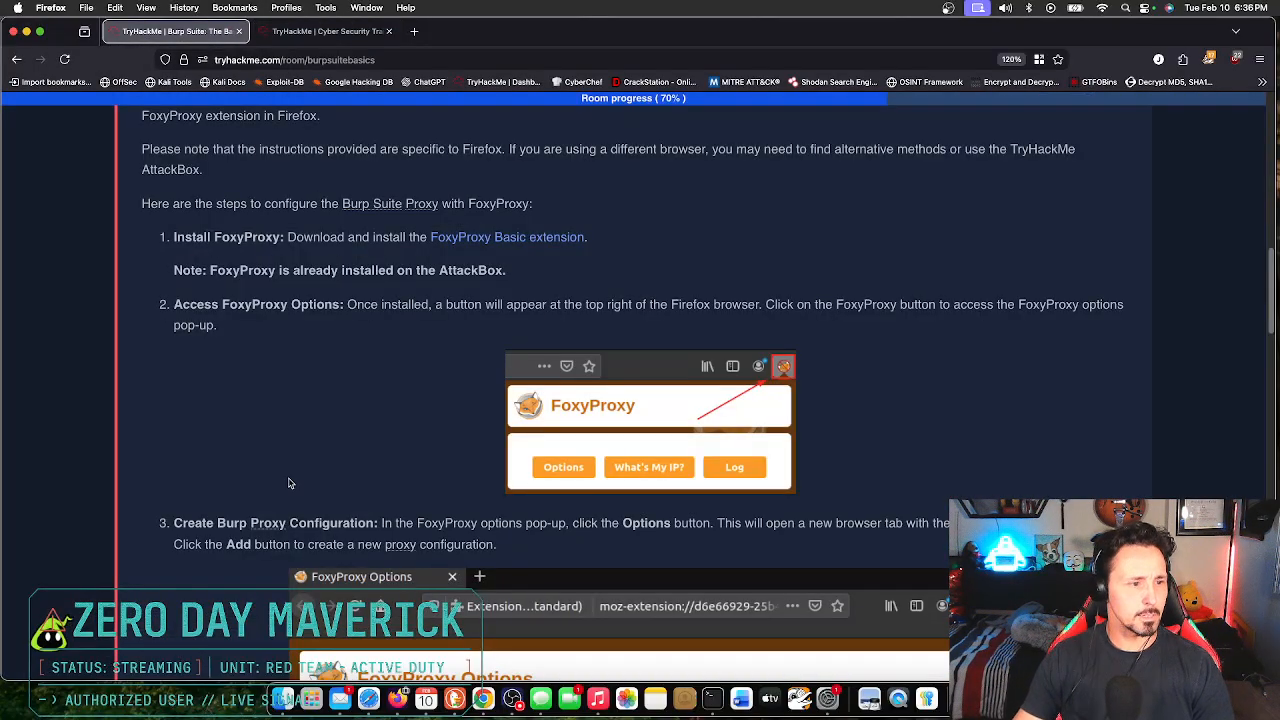
scroll(210, 522, up, 1)
scroll(228, 528, down, 3)
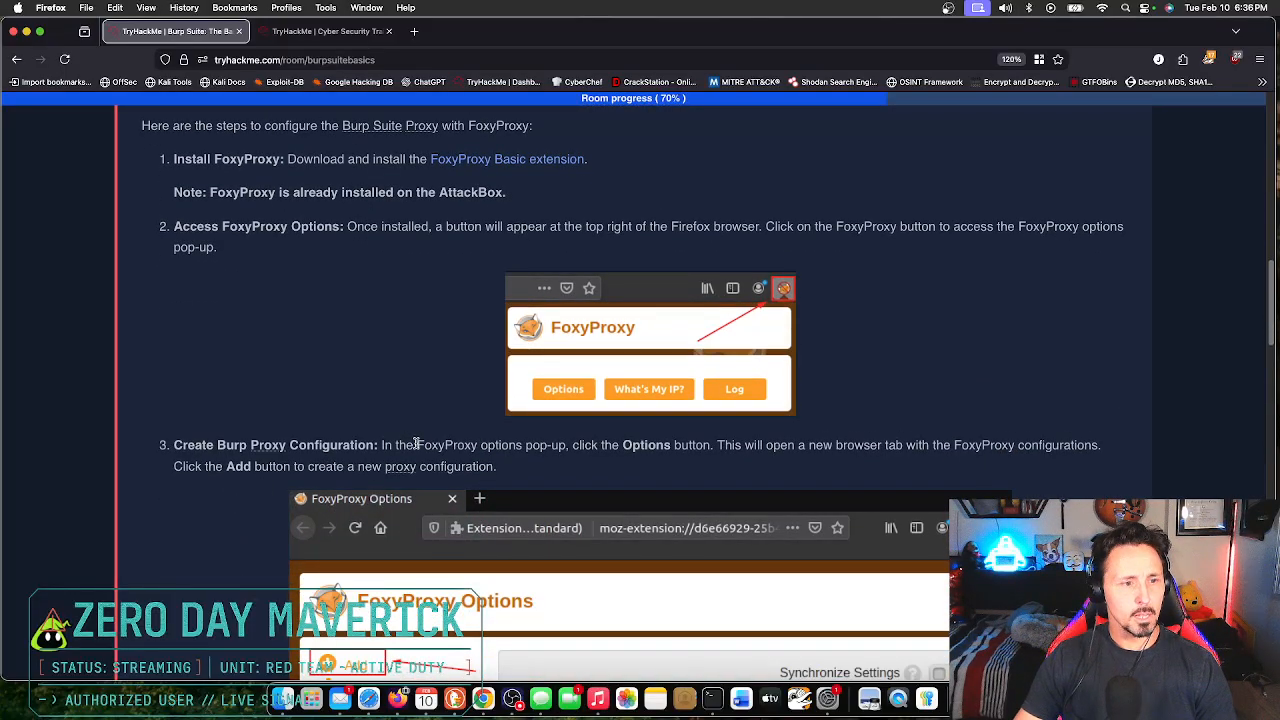
scroll(417, 442, down, 3)
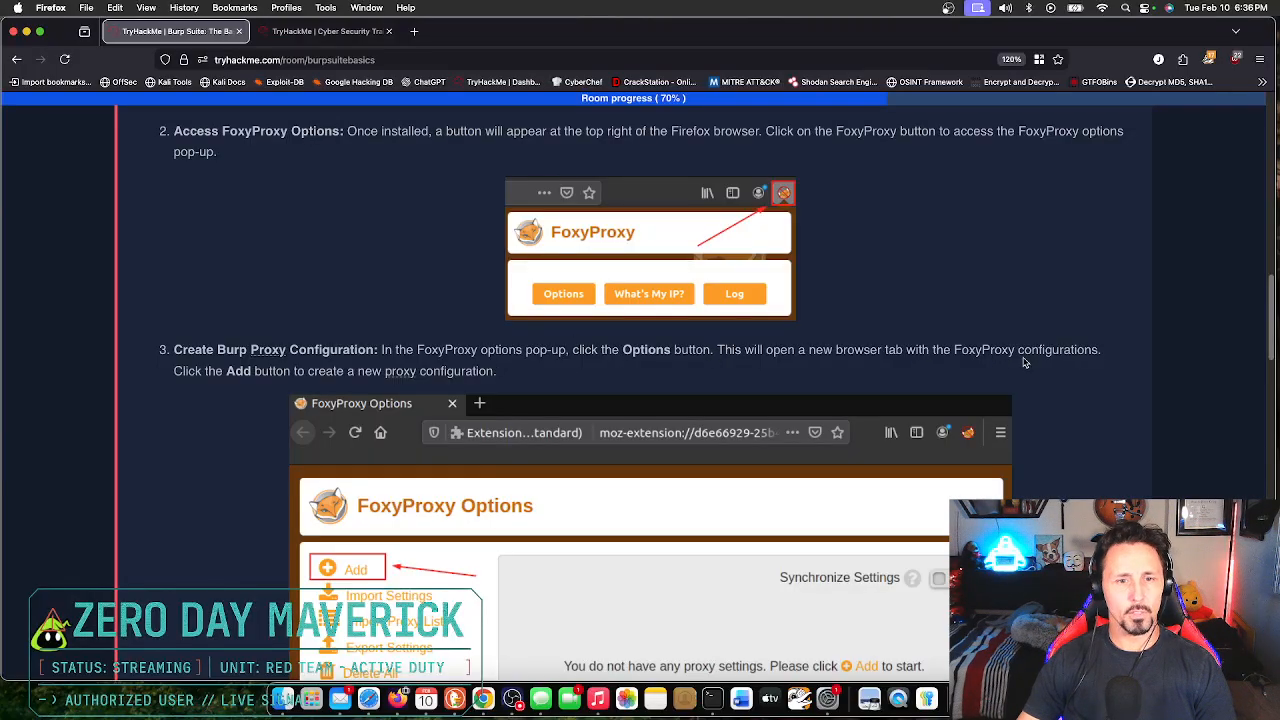
scroll(1085, 360, down, 3)
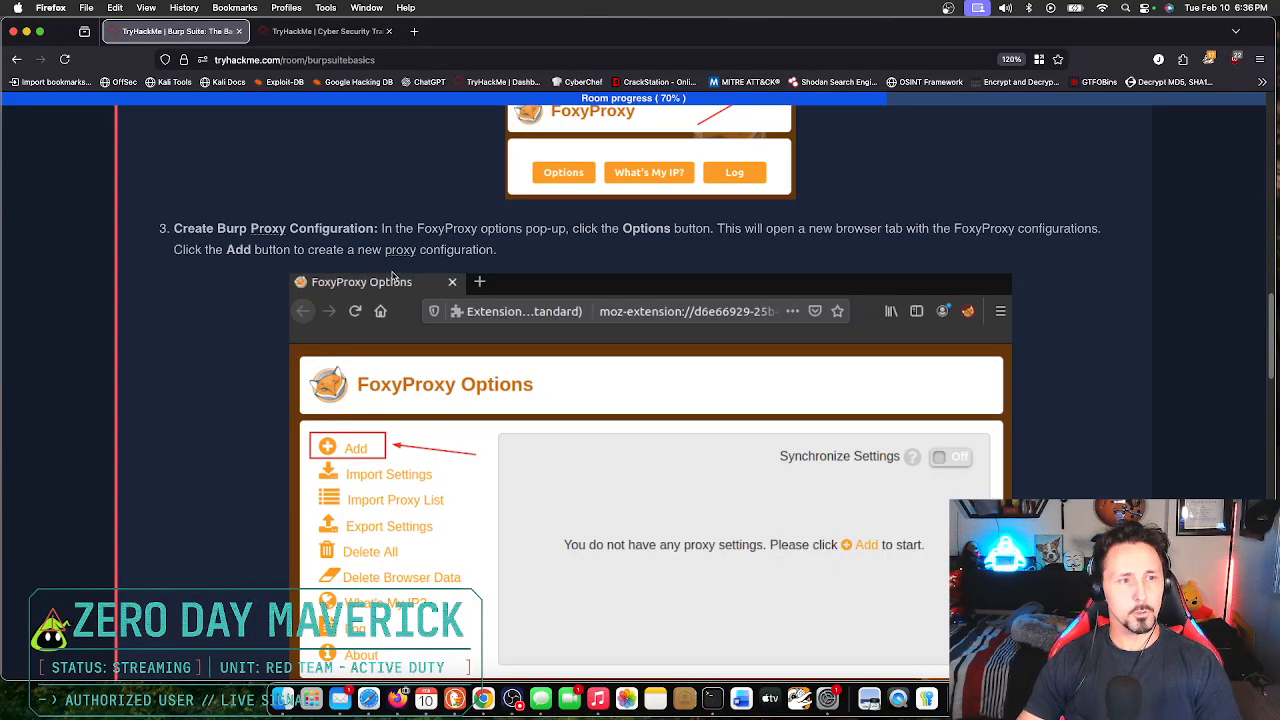
scroll(633, 526, down, 2)
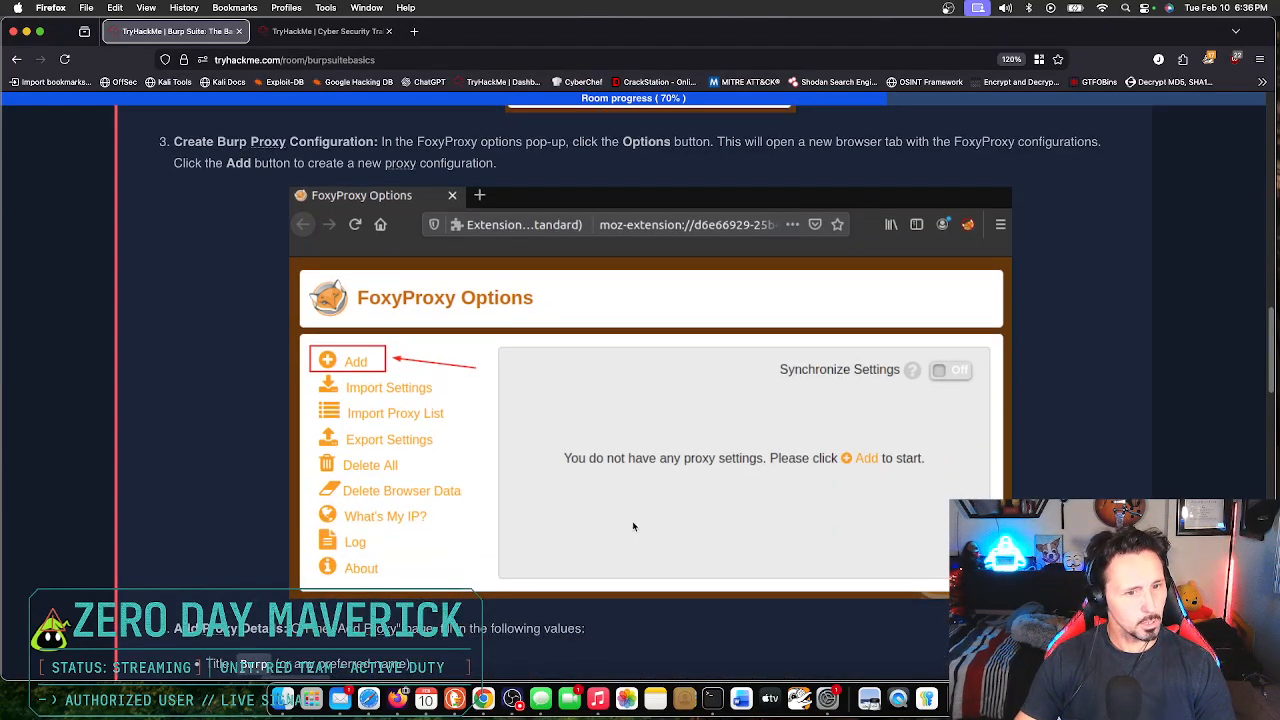
Step: Minimize the Burp Suite window in the AttackBox and compare the FoxyProxy Options page with the room's illustration
click(290, 34)
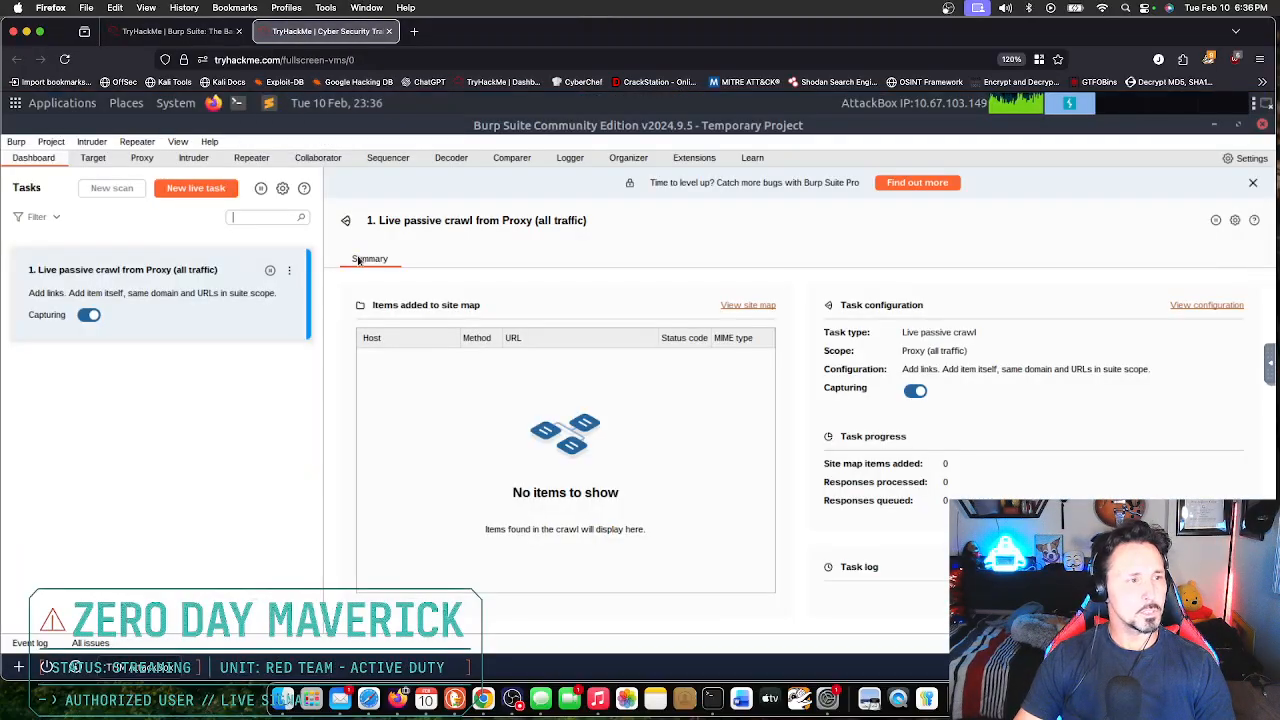
click(1214, 125)
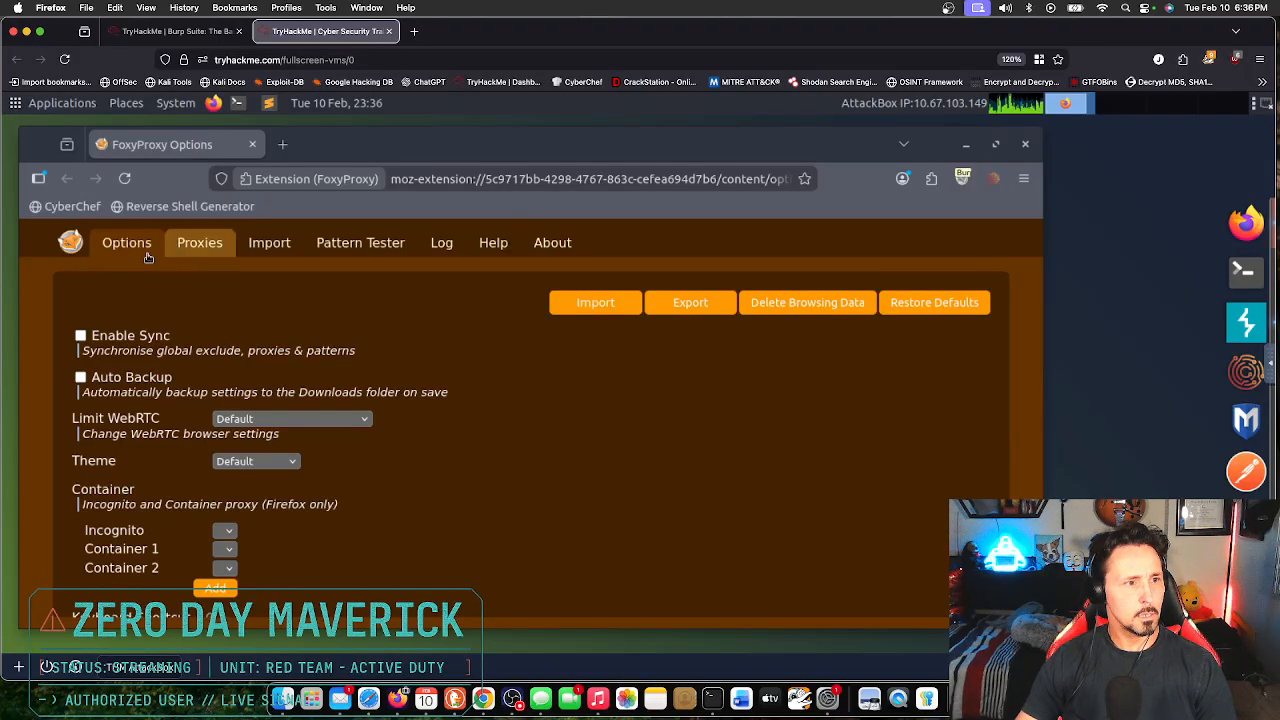
click(193, 31)
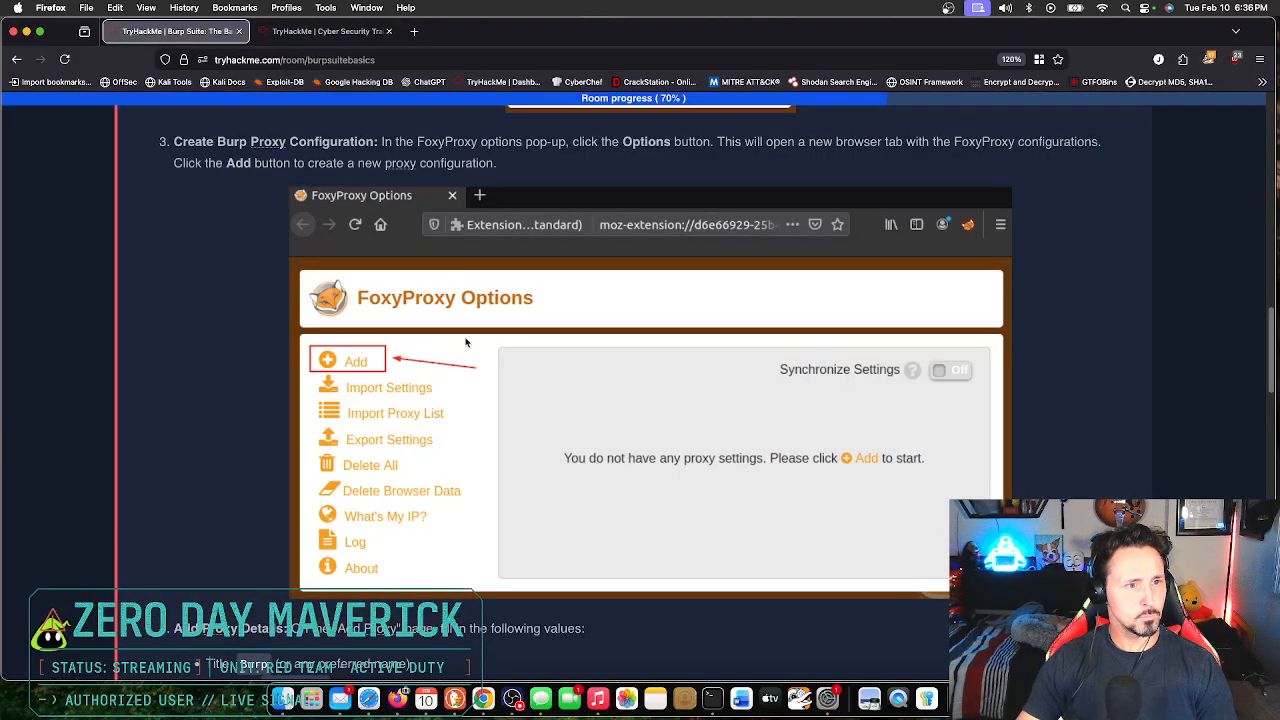
click(325, 31)
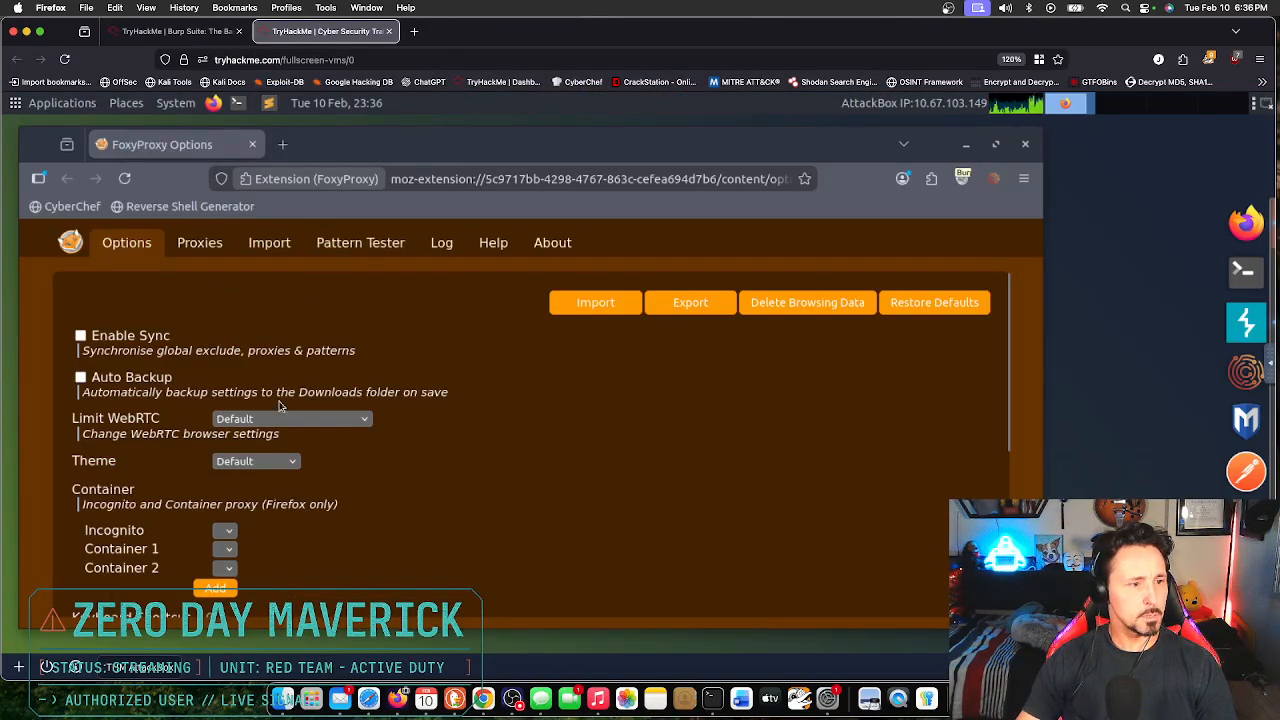
Step: Examine FoxyProxy's general options, its list of proxies and its pop-up for a way to add a proxy
scroll(440, 435, down, 5)
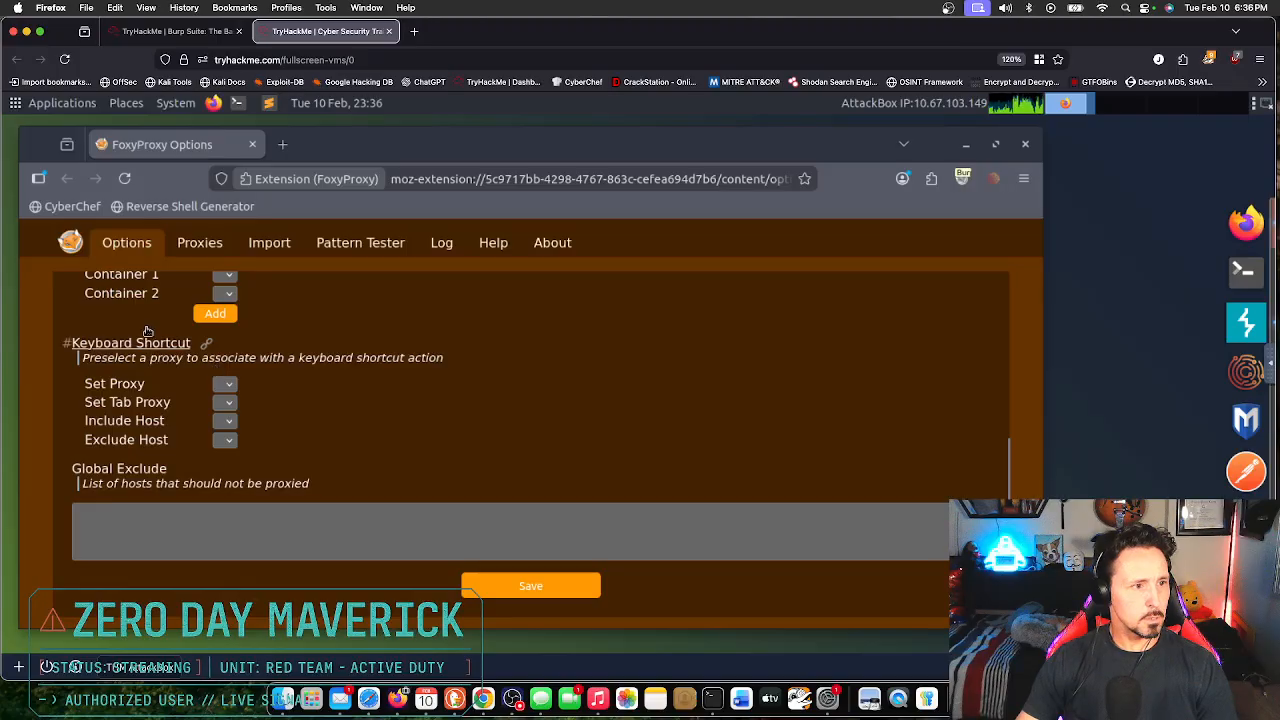
scroll(205, 350, up, 2)
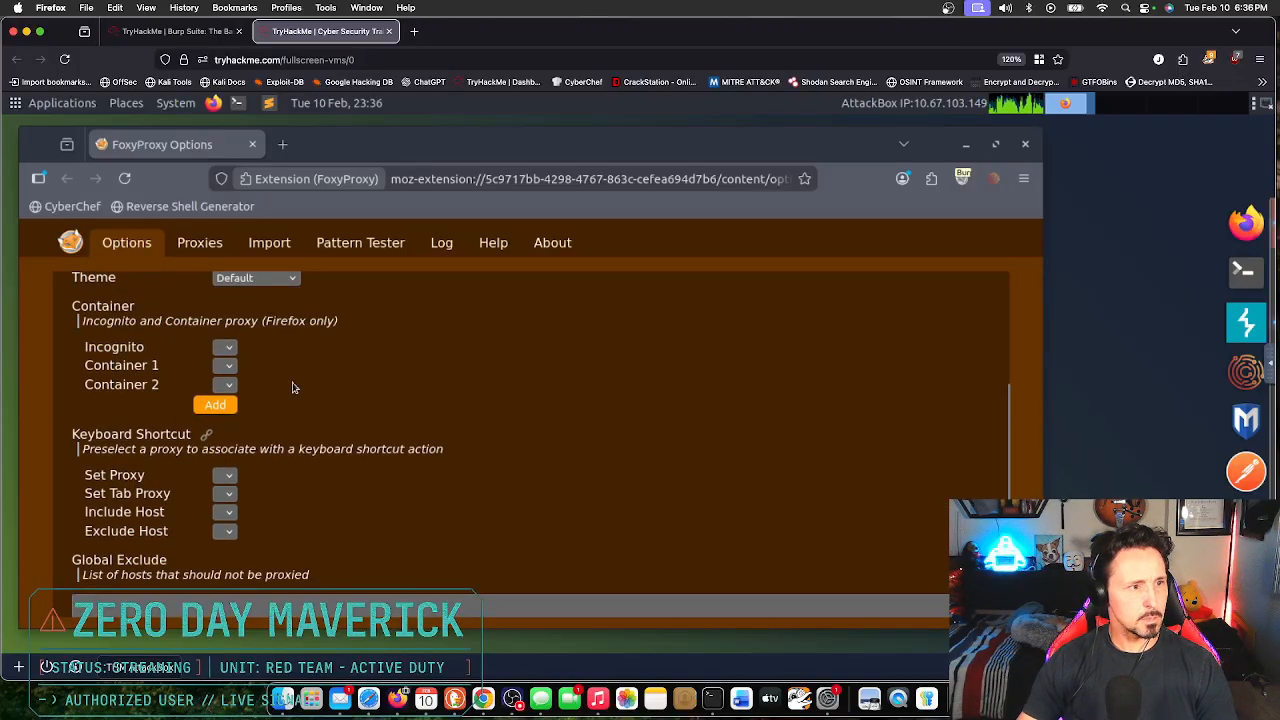
scroll(291, 389, up, 2)
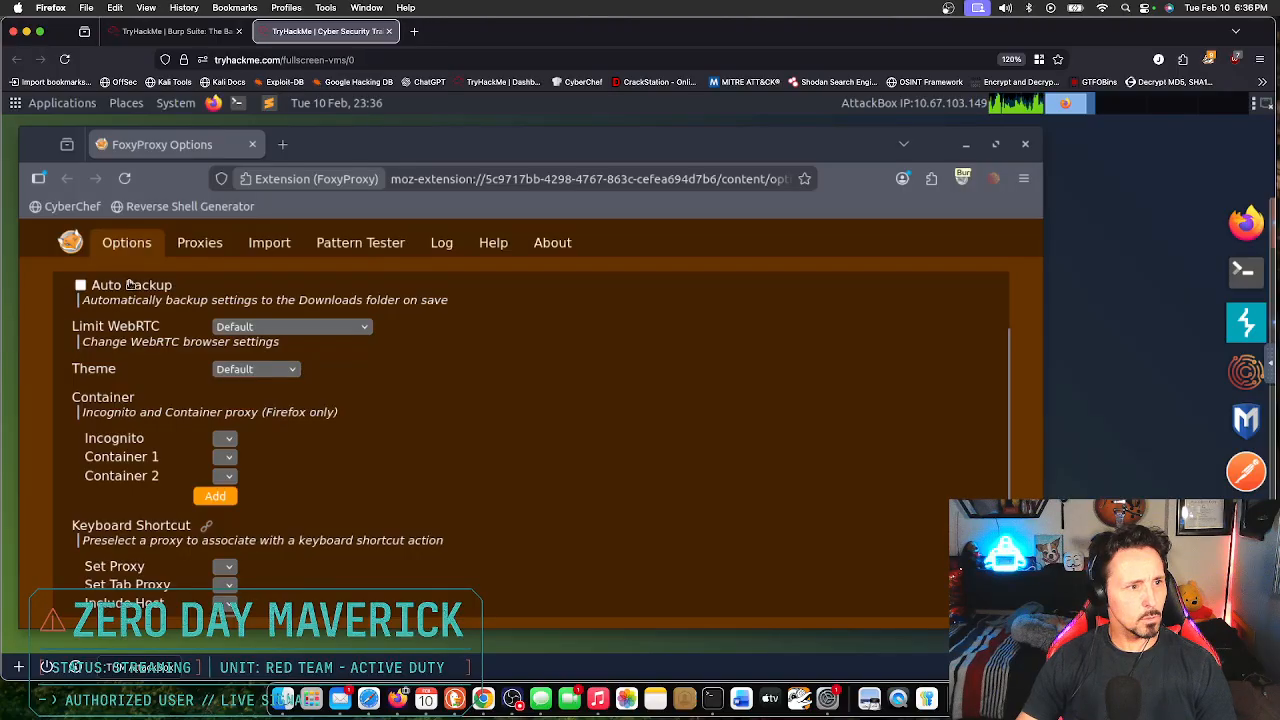
scroll(418, 400, down, 2)
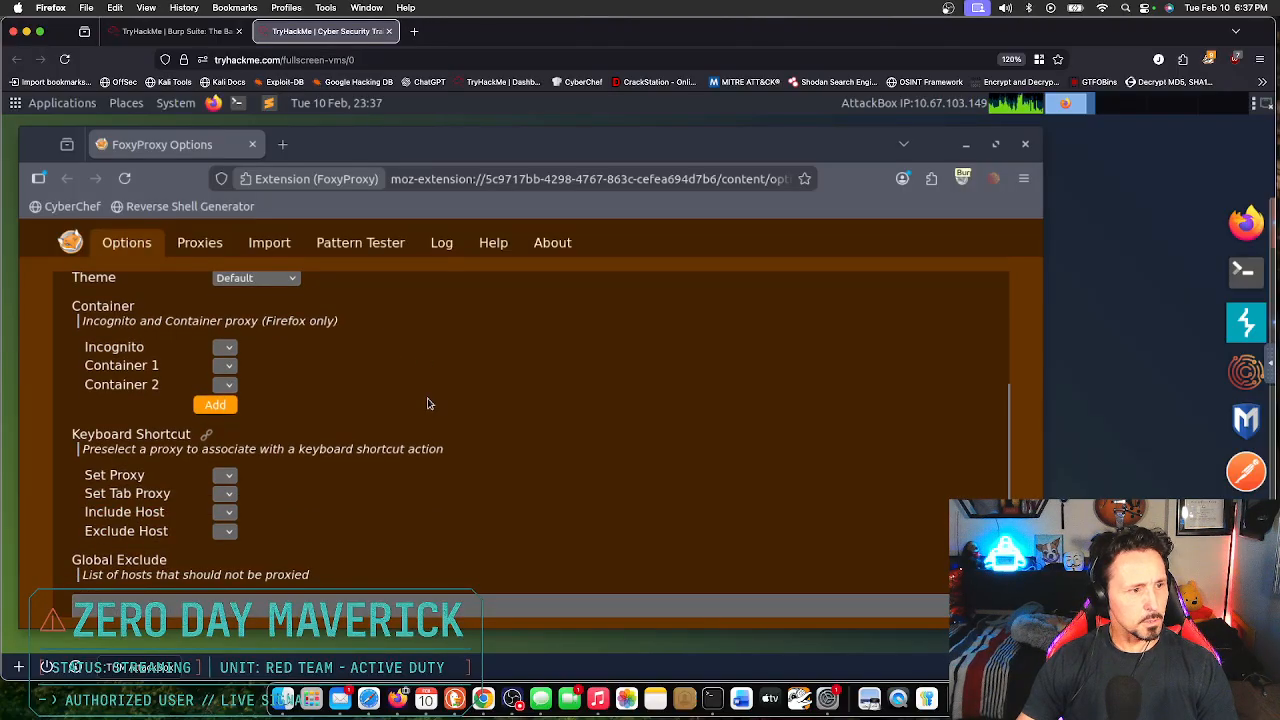
scroll(428, 402, down, 2)
scroll(465, 438, up, 6)
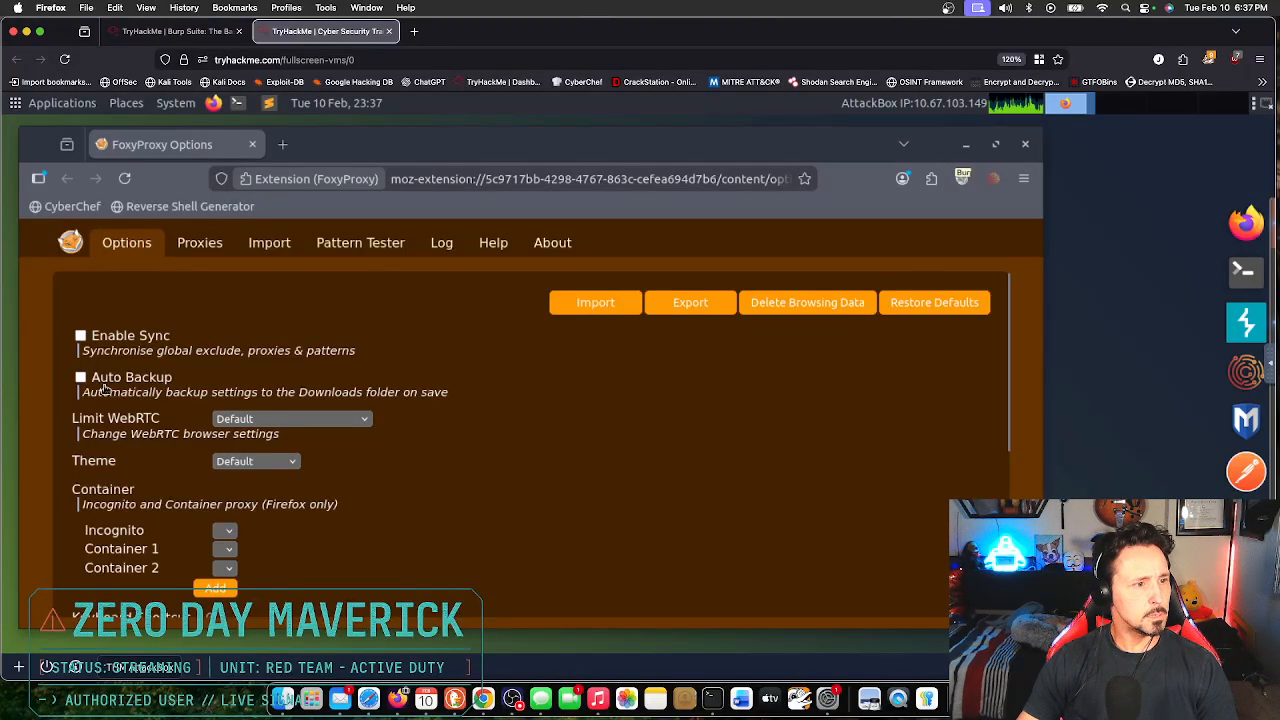
click(204, 252)
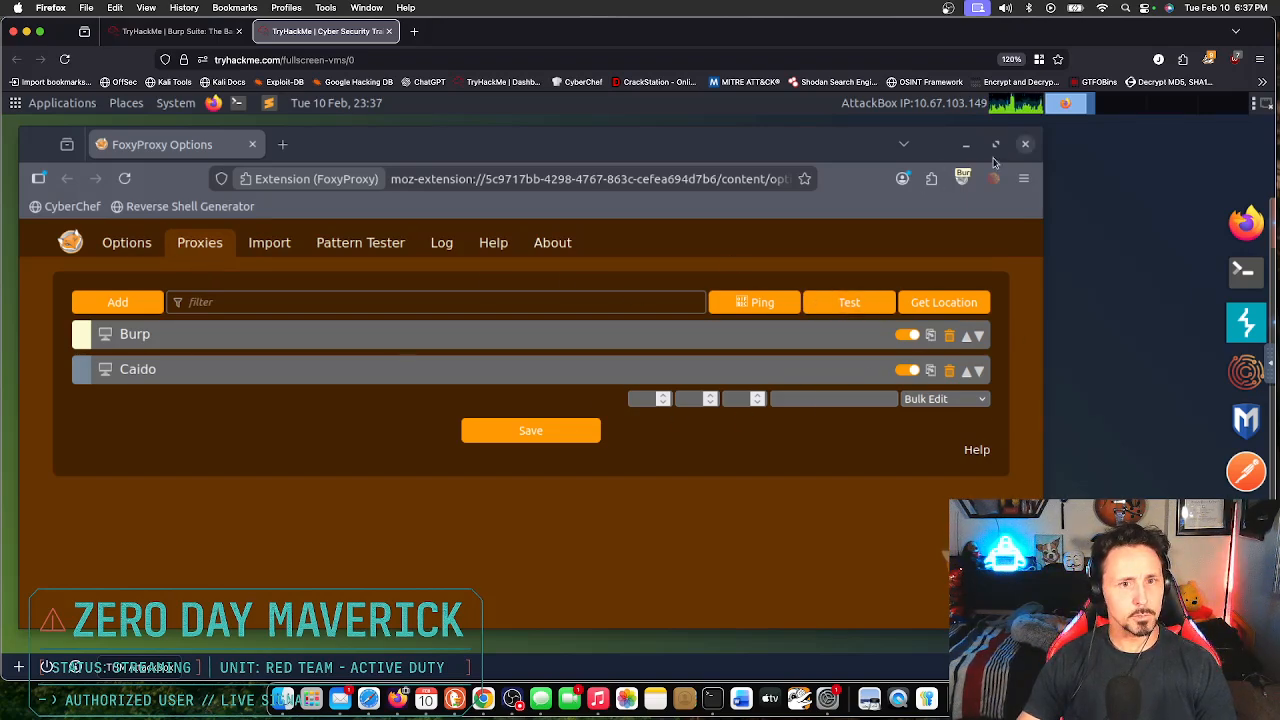
click(962, 180)
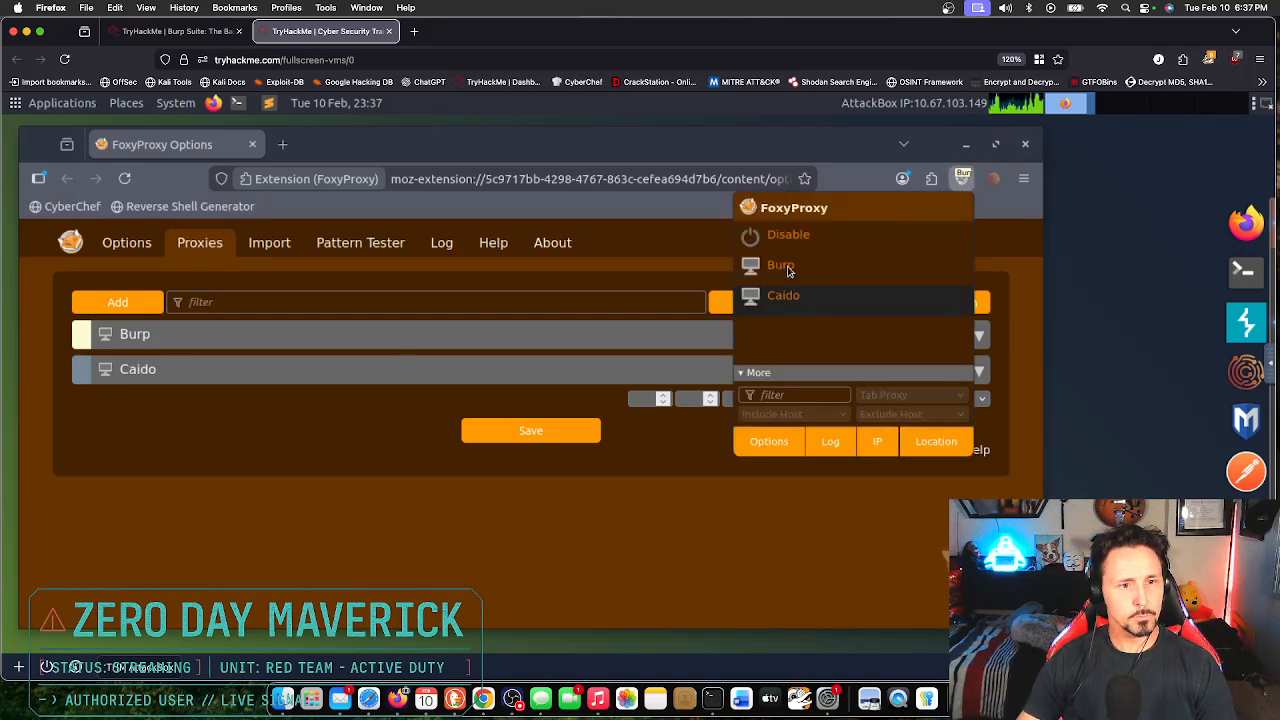
click(769, 441)
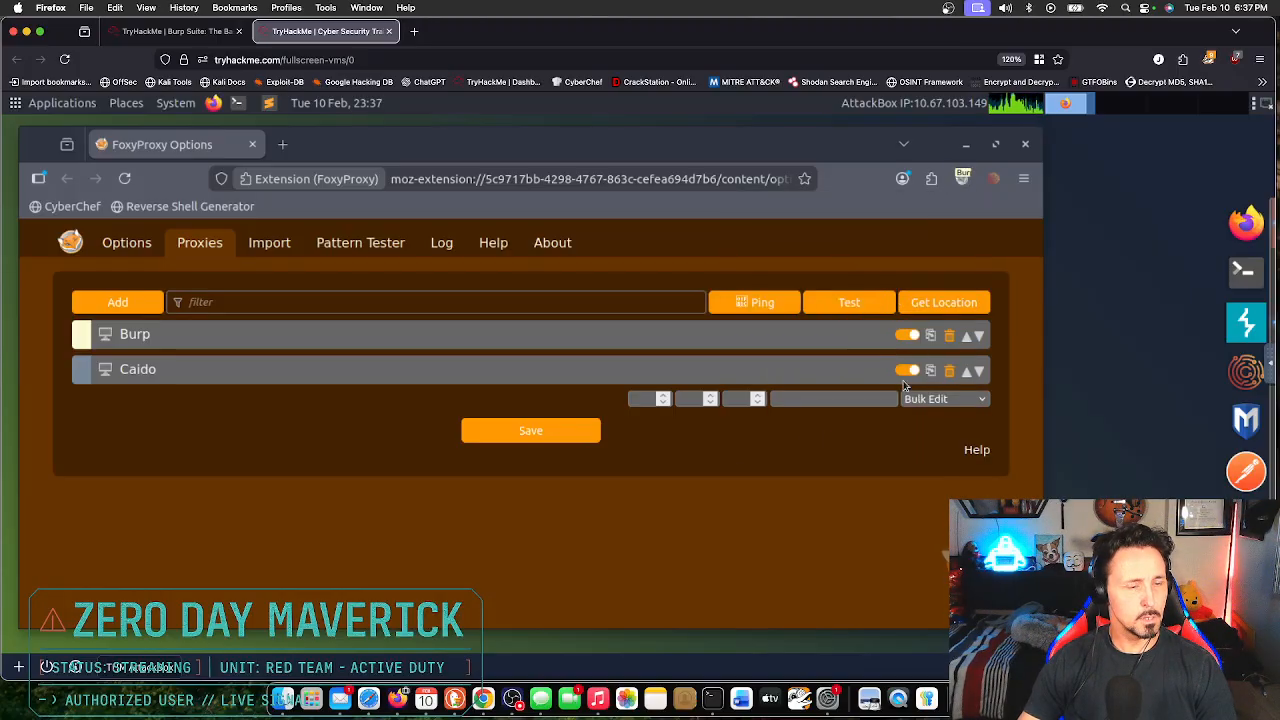
Step: Look through FoxyProxy's Import, Pattern Tester, Log and Help pages for how to add a proxy
click(288, 244)
click(378, 243)
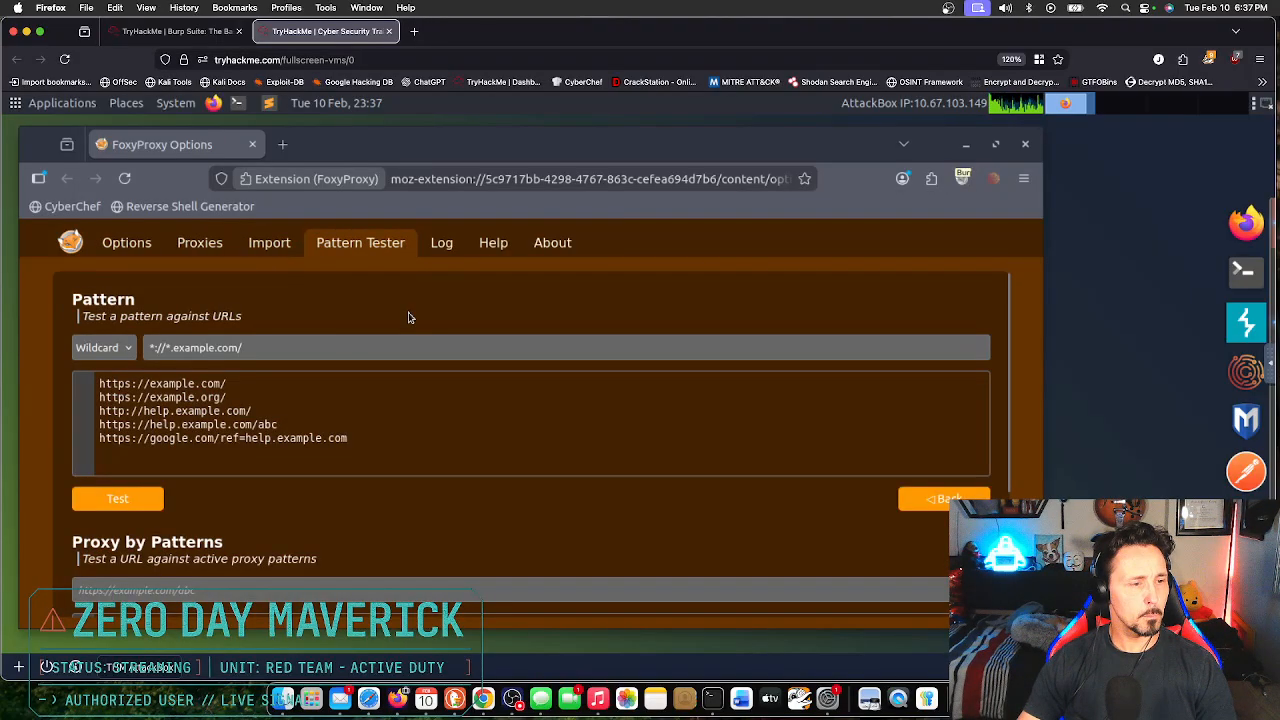
click(440, 245)
click(500, 248)
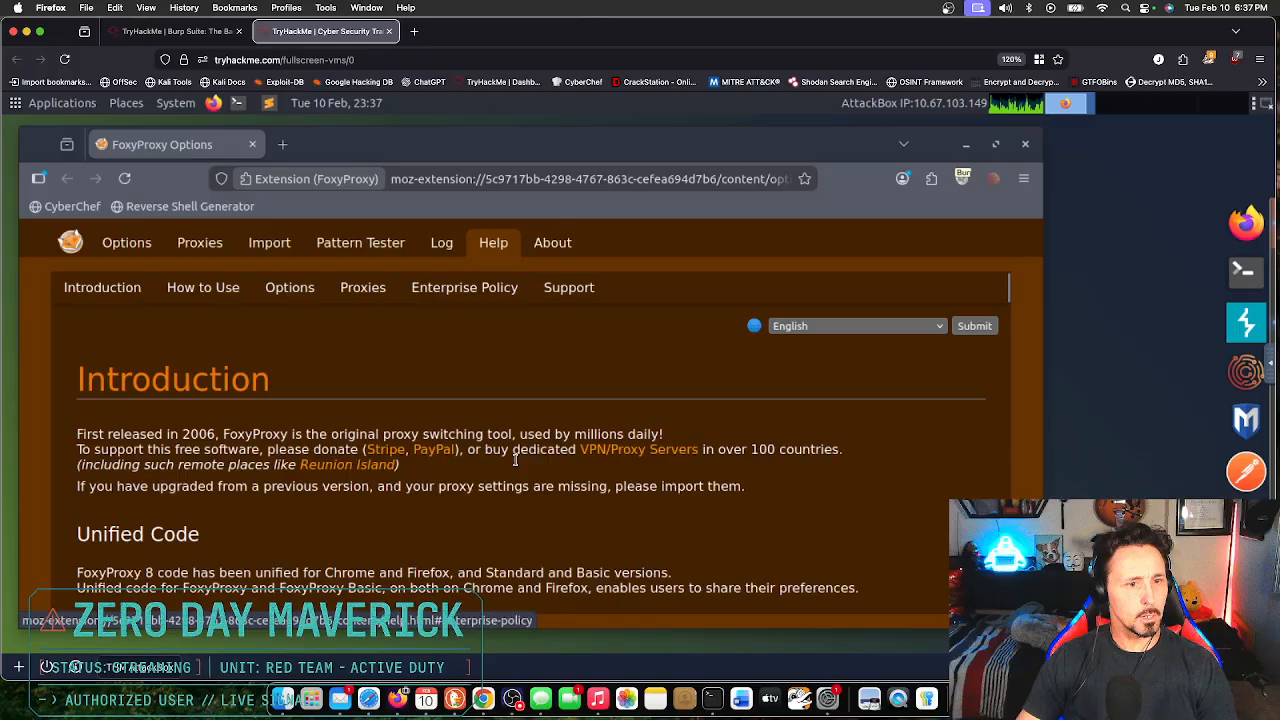
scroll(828, 509, down, 2)
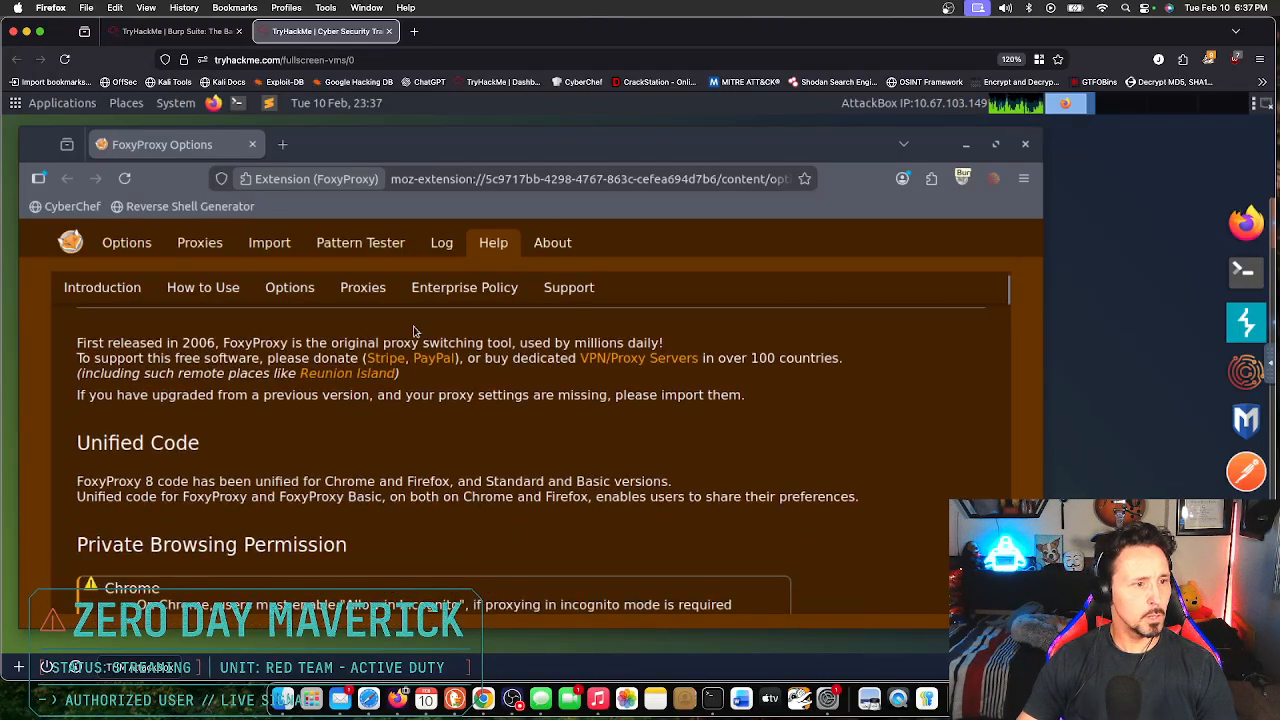
click(124, 243)
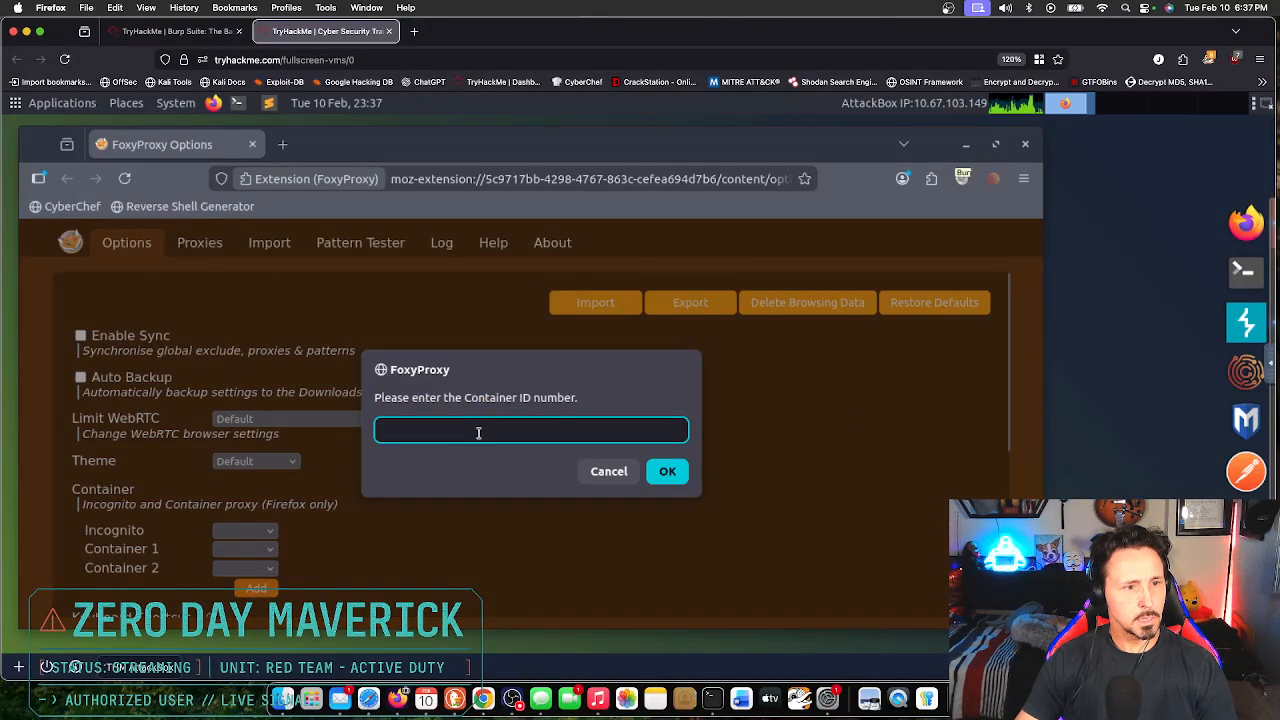
click(607, 474)
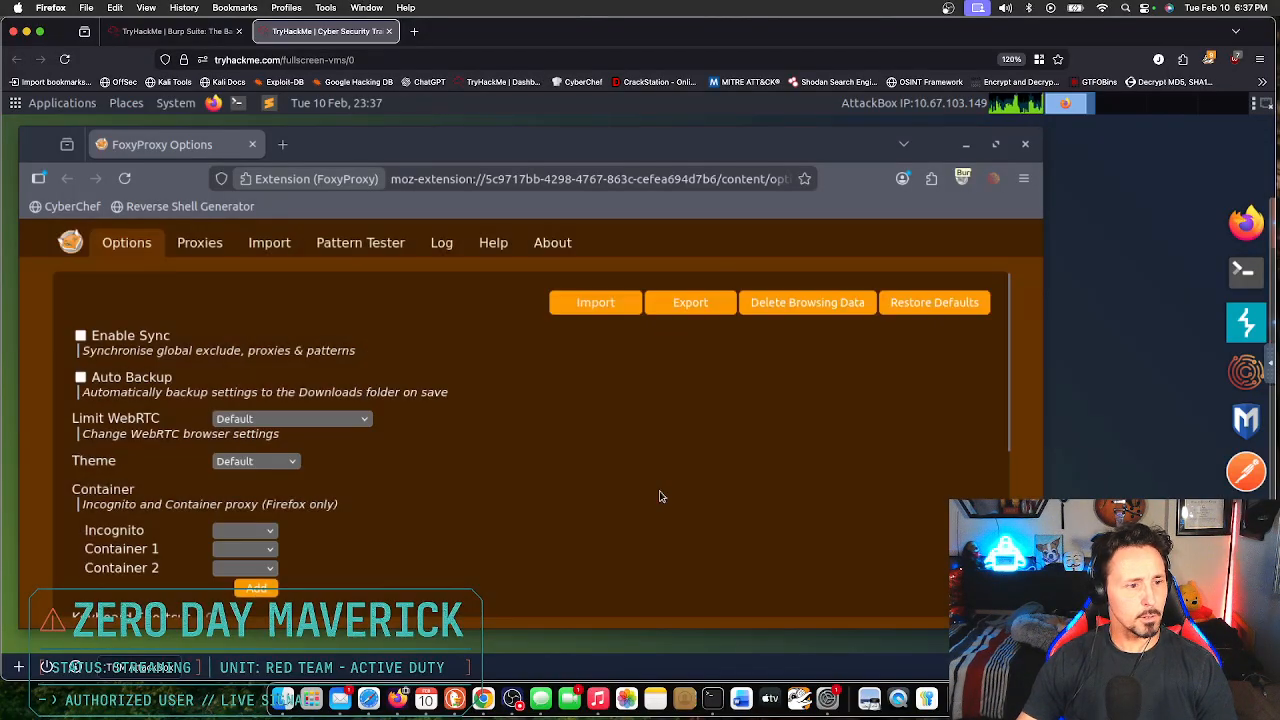
scroll(749, 540, down, 5)
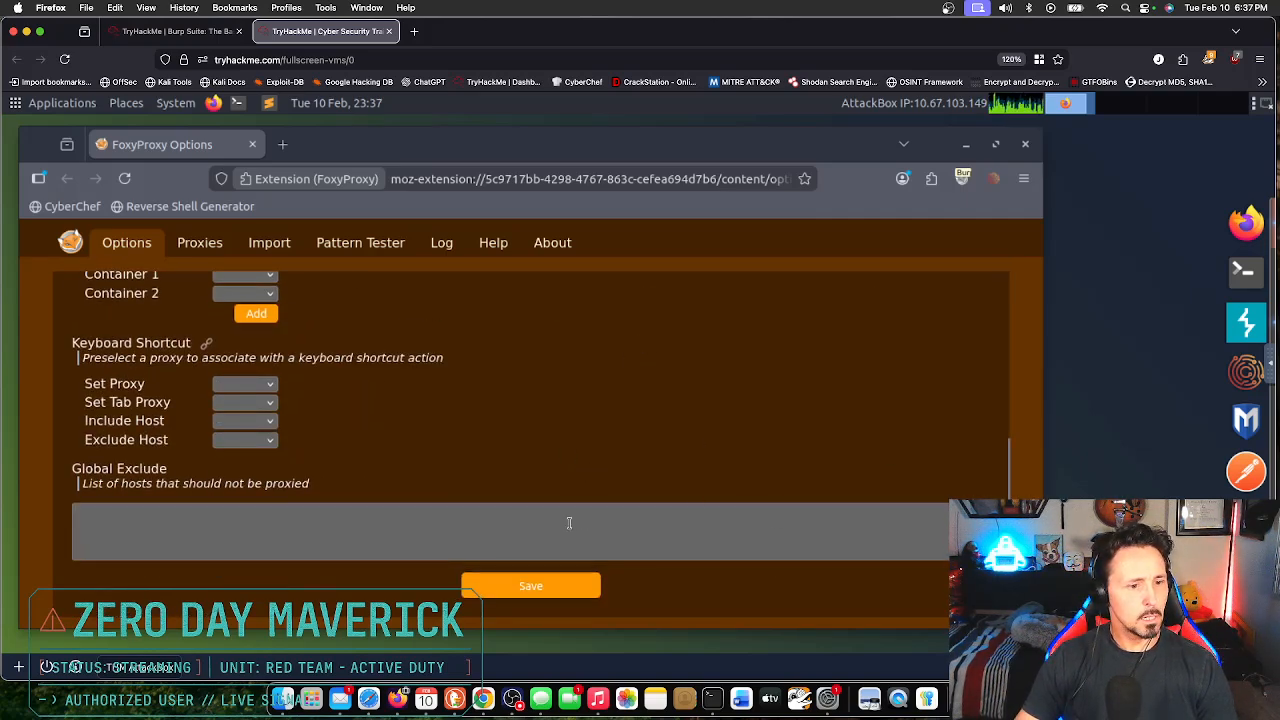
Step: Go back to the room page and read the title, proxy IP and port required for the new proxy
click(175, 31)
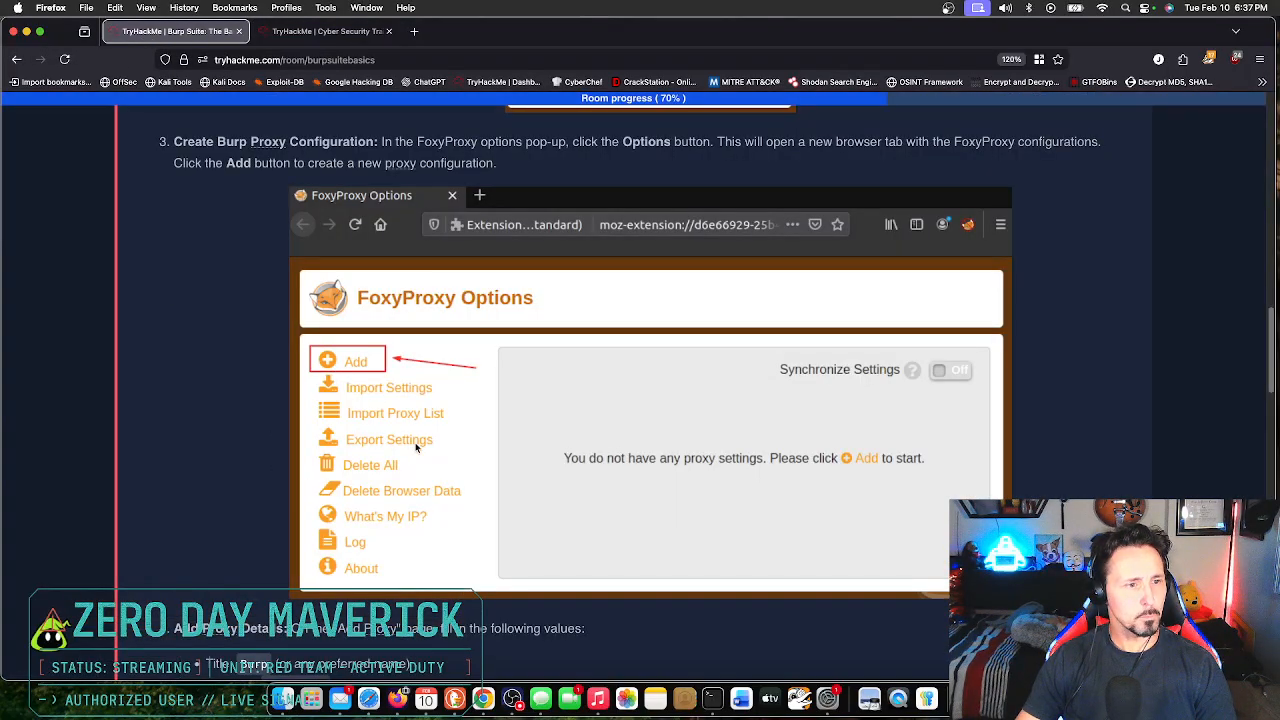
scroll(600, 451, down, 2)
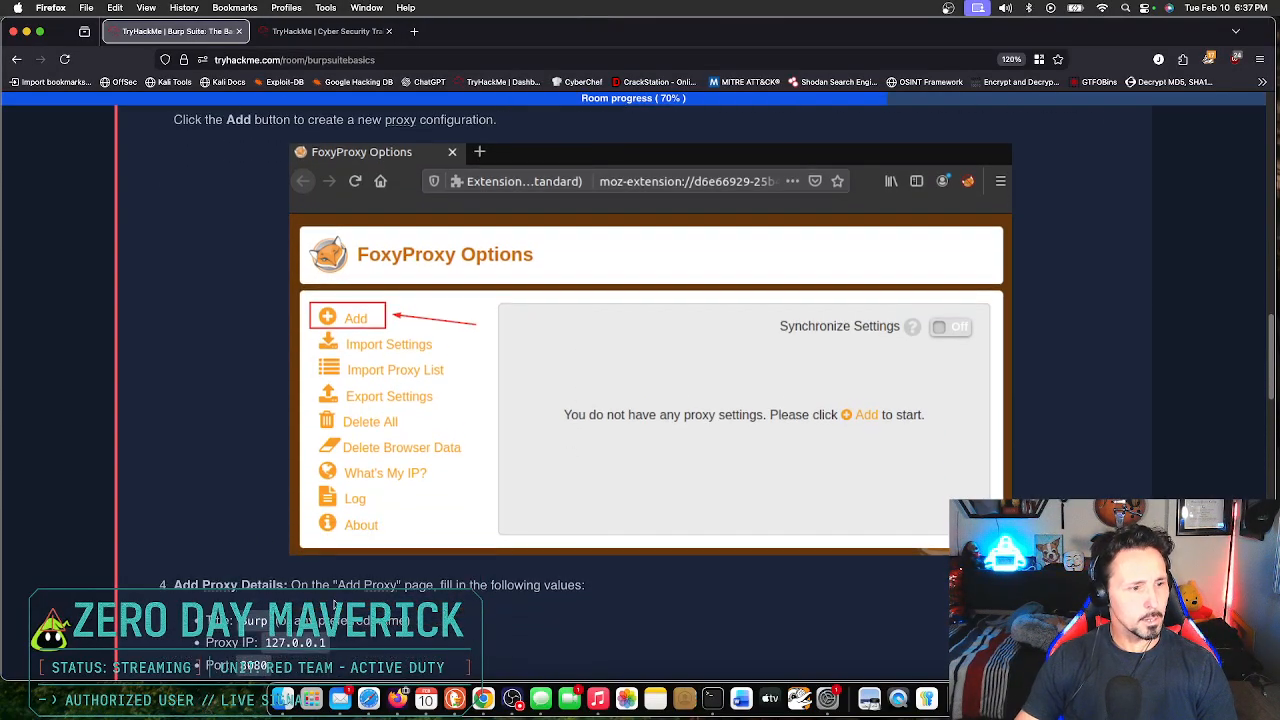
scroll(567, 519, down, 1)
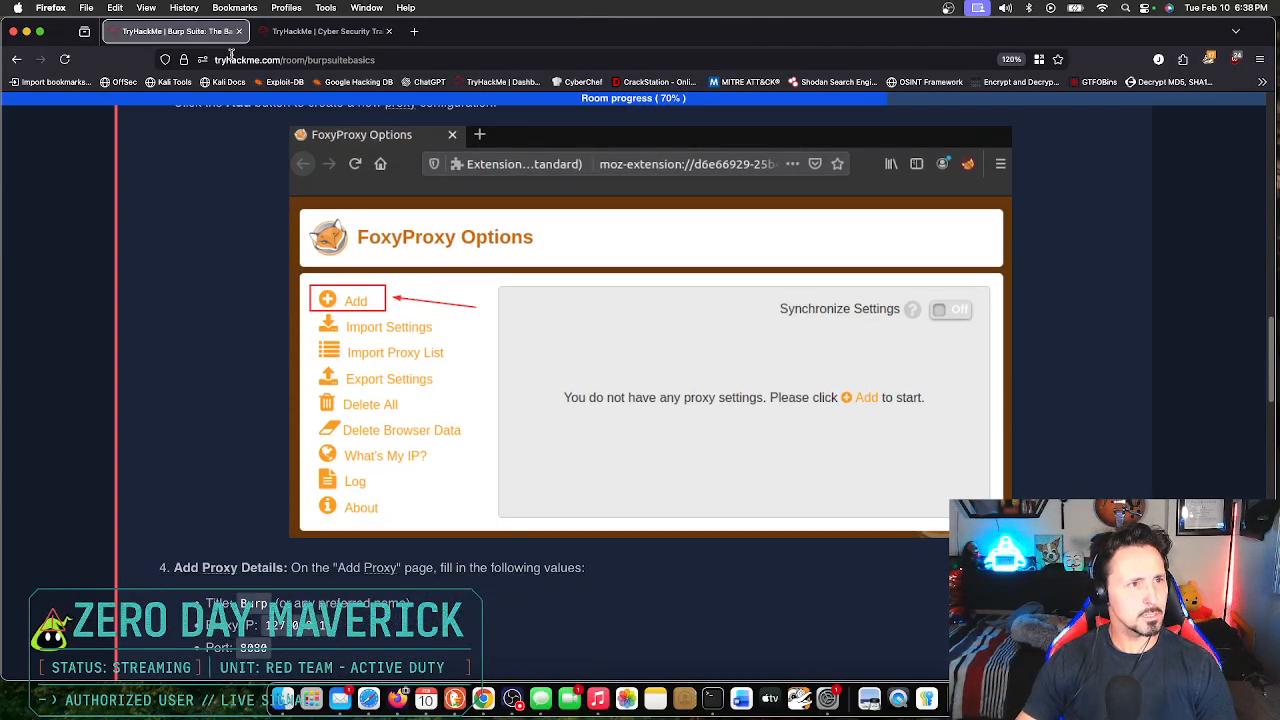
Step: Go back to the AttackBox and add a new blank proxy entry to FoxyProxy's list of proxies
click(327, 31)
drag(216, 250, 239, 257)
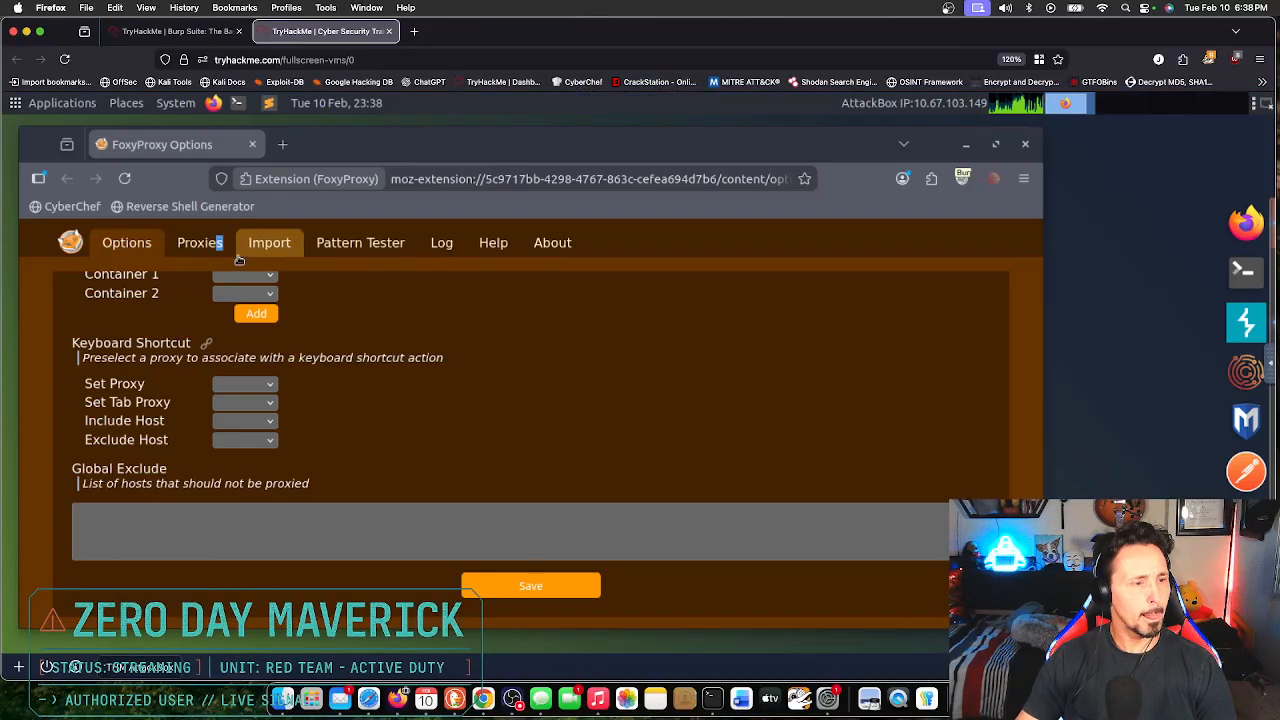
click(200, 244)
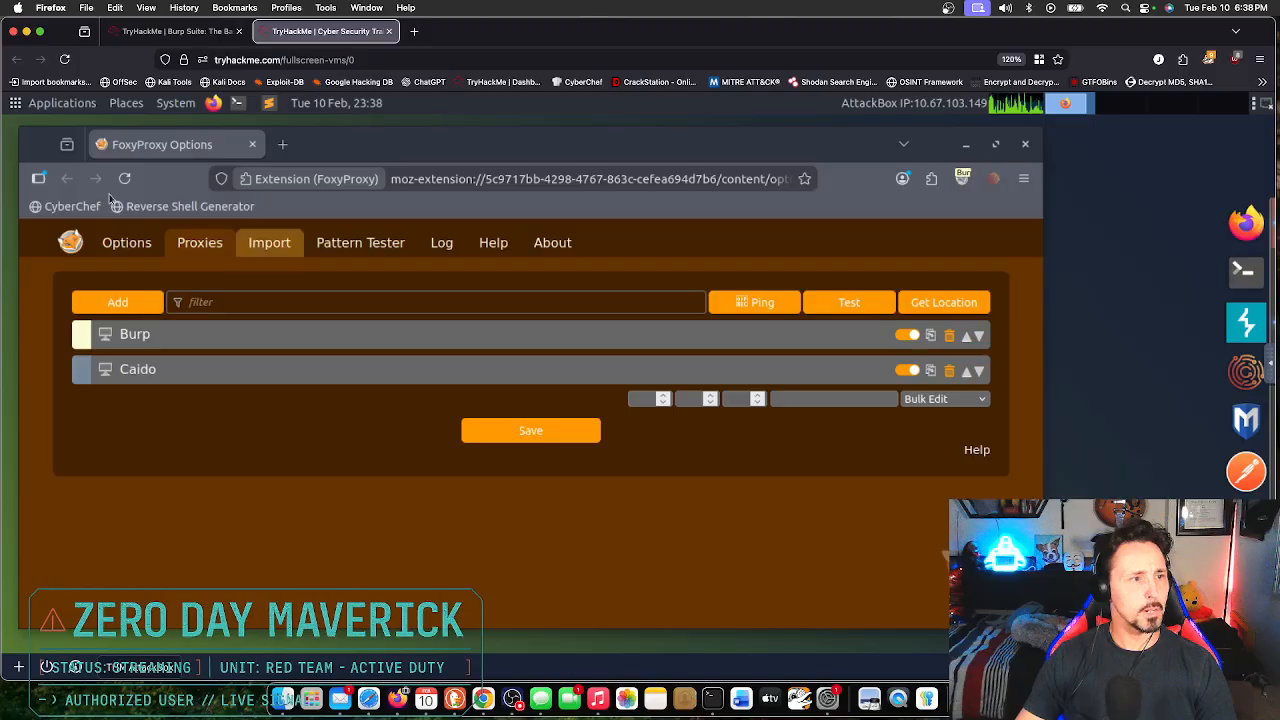
click(133, 309)
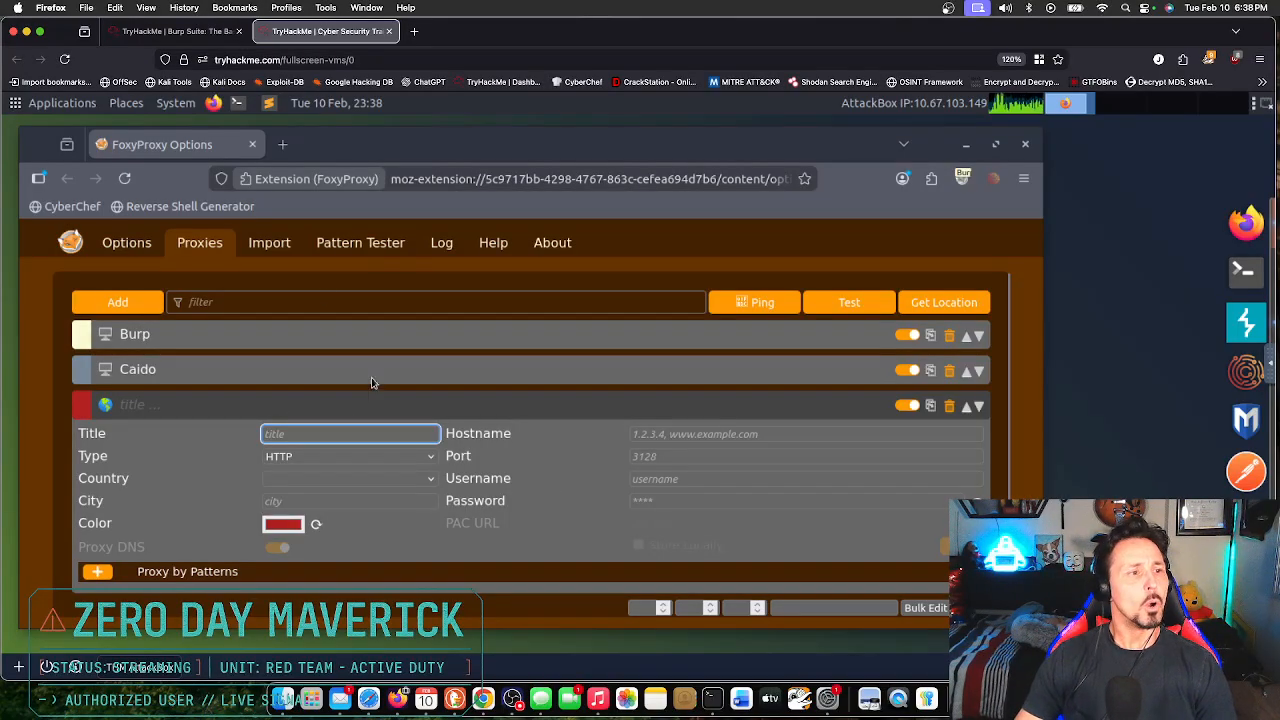
Step: Check the required proxy title on the room page and set the new FoxyProxy entry's title to "BurP 2"
click(176, 31)
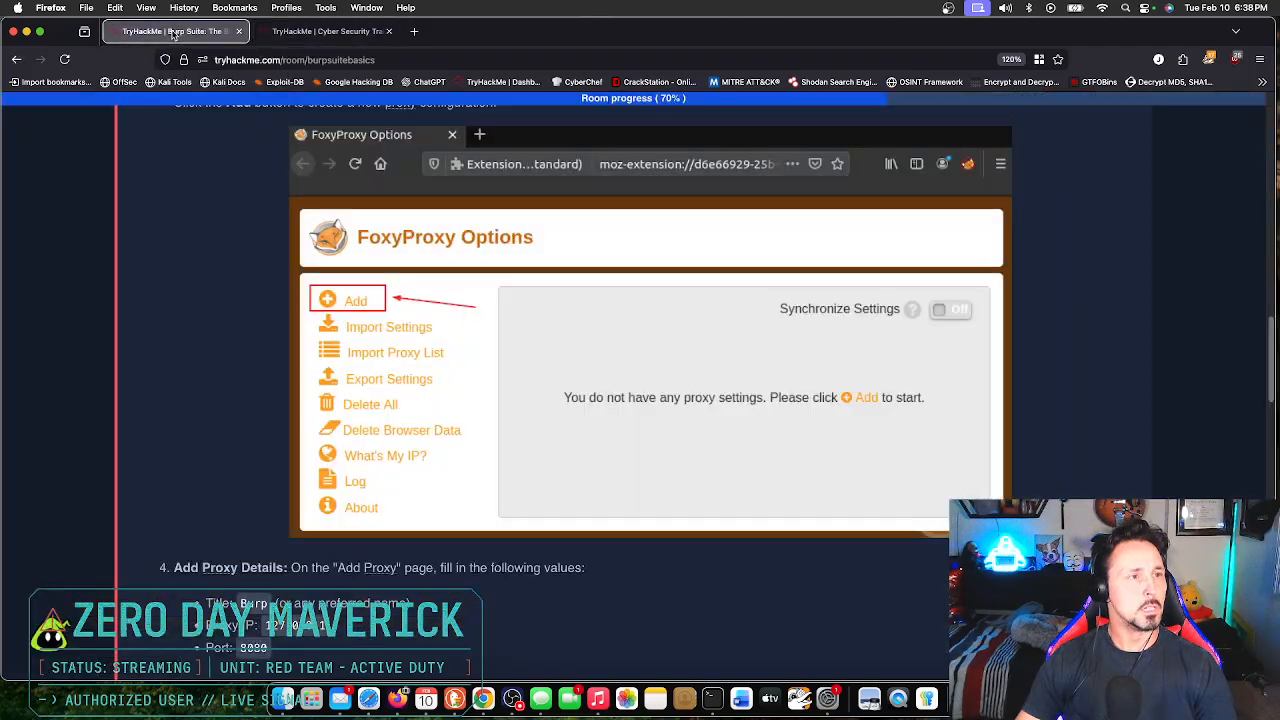
scroll(434, 292, down, 3)
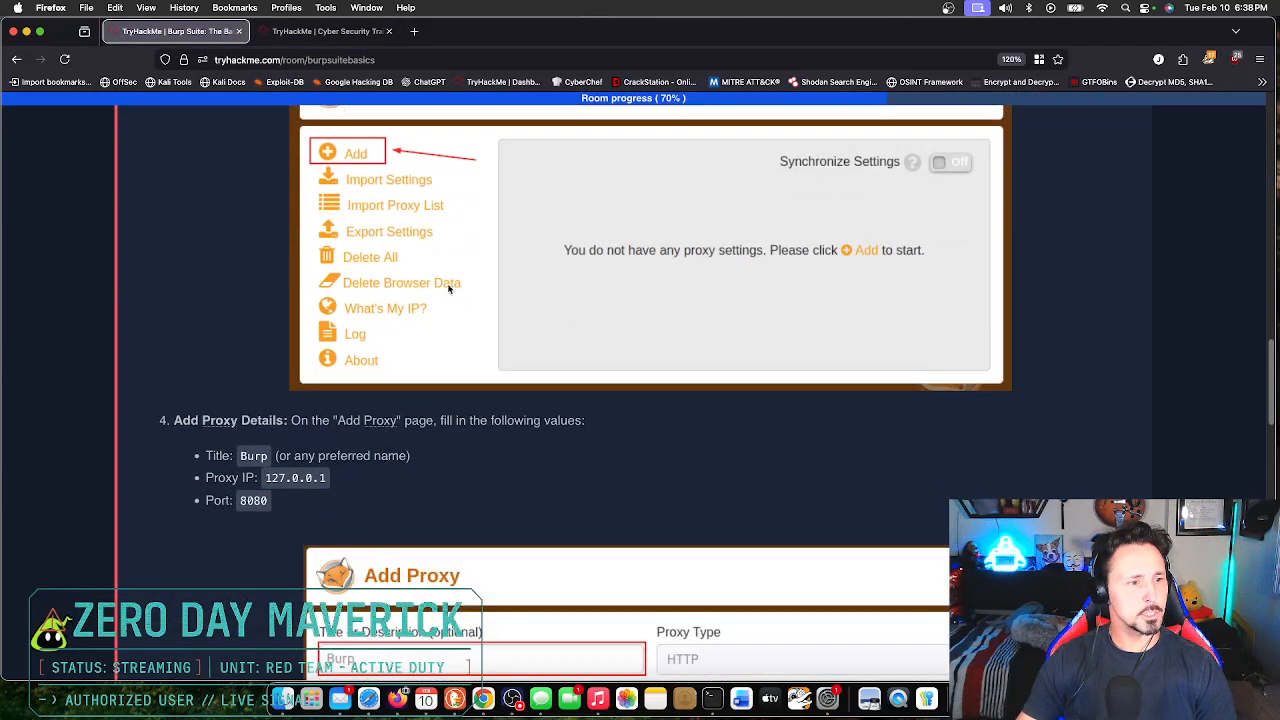
click(330, 31)
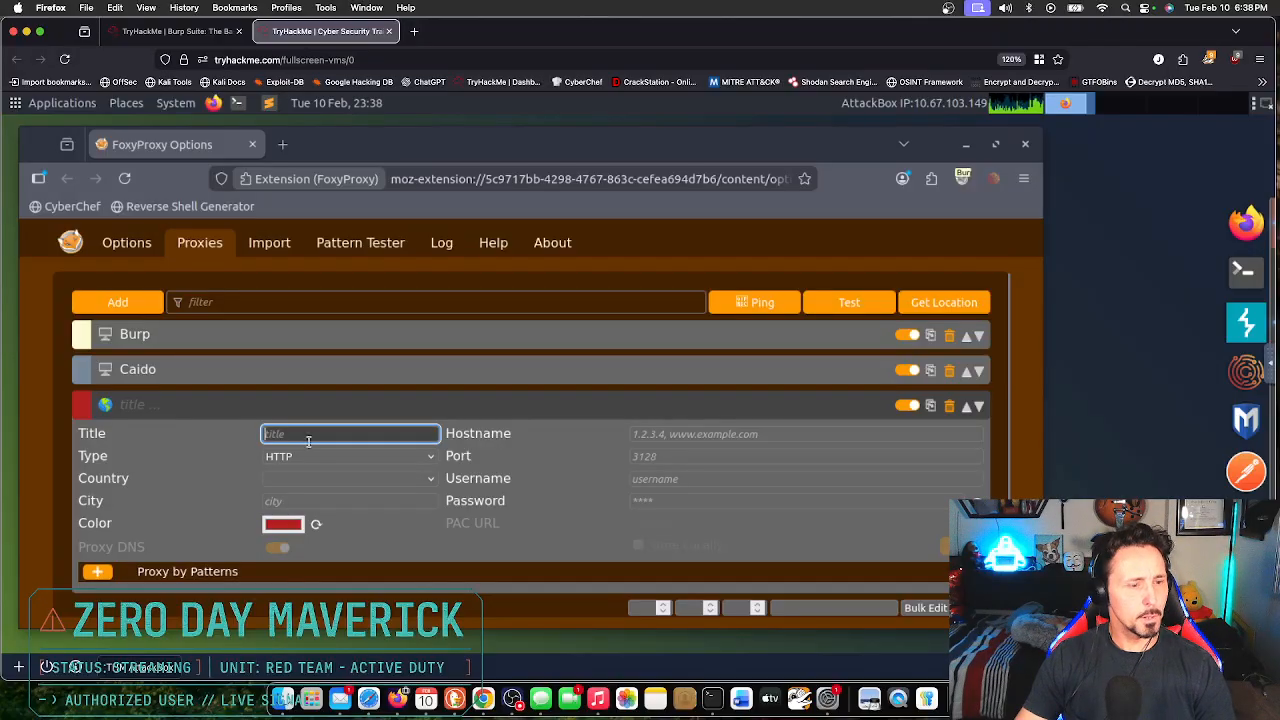
text(BurP 2)
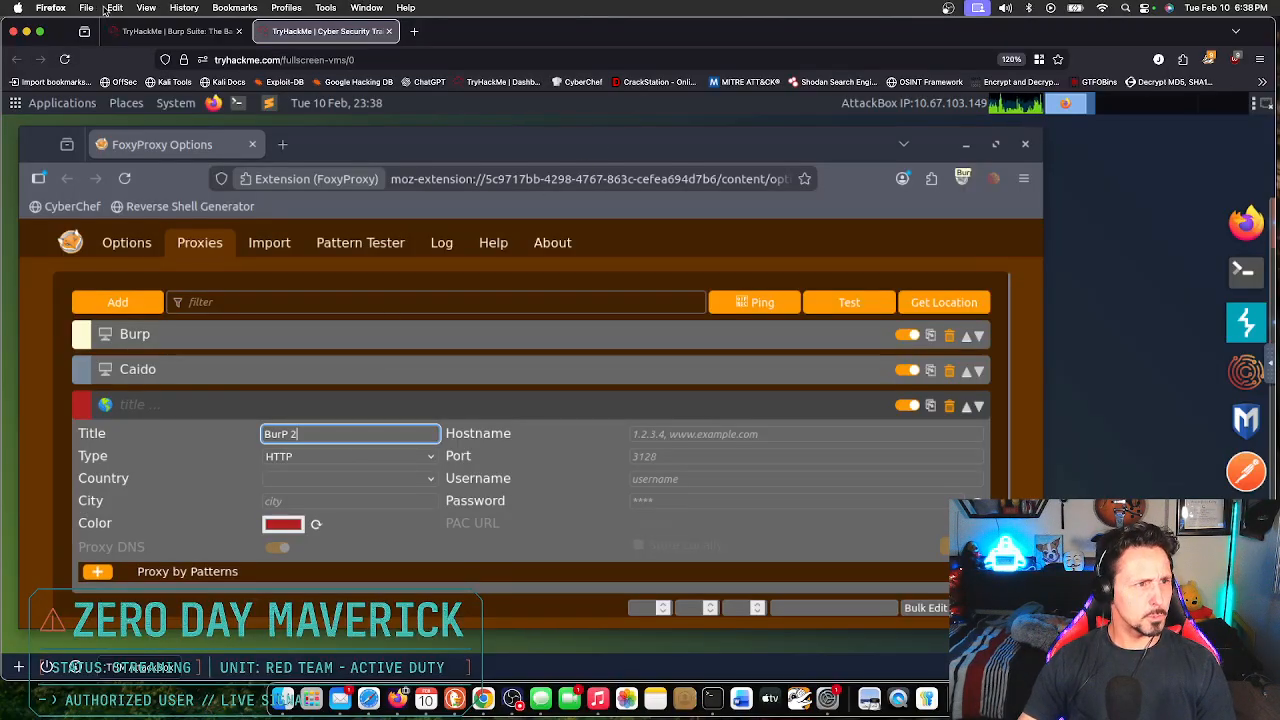
Step: Check the proxy IP on the room page and set the BurP 2 proxy's hostname to 127.0.0.1
click(140, 31)
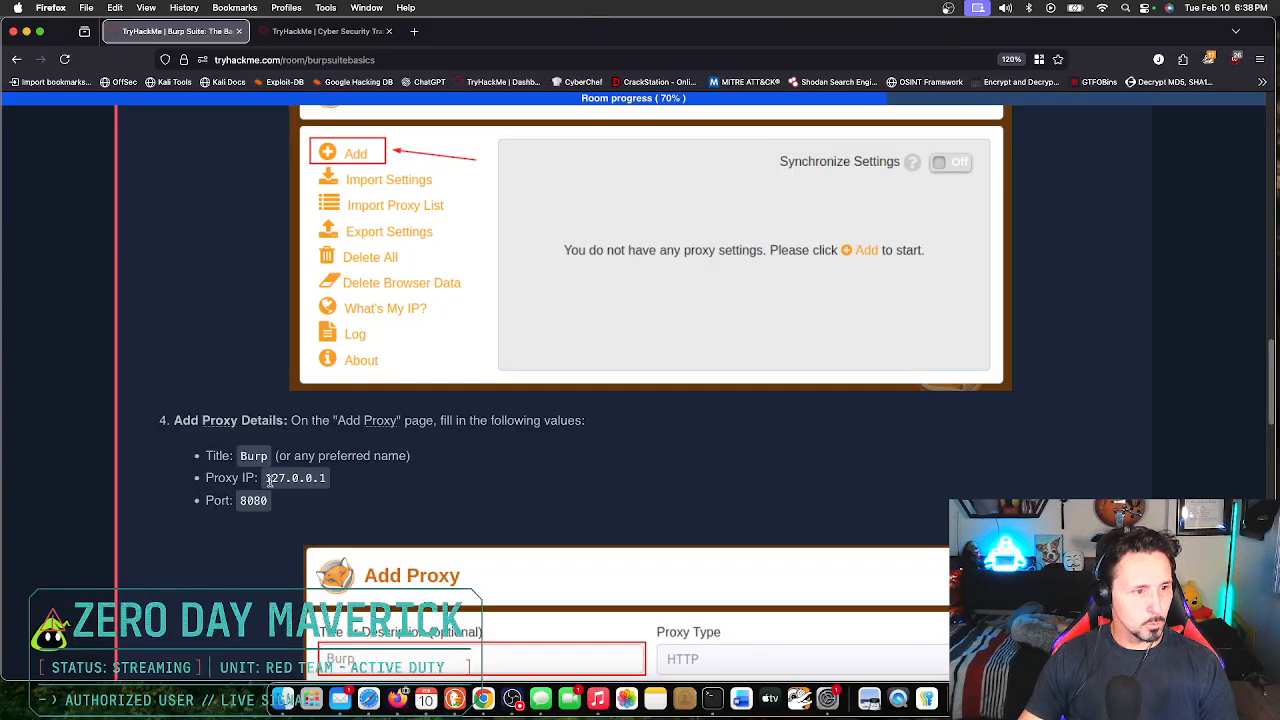
click(305, 31)
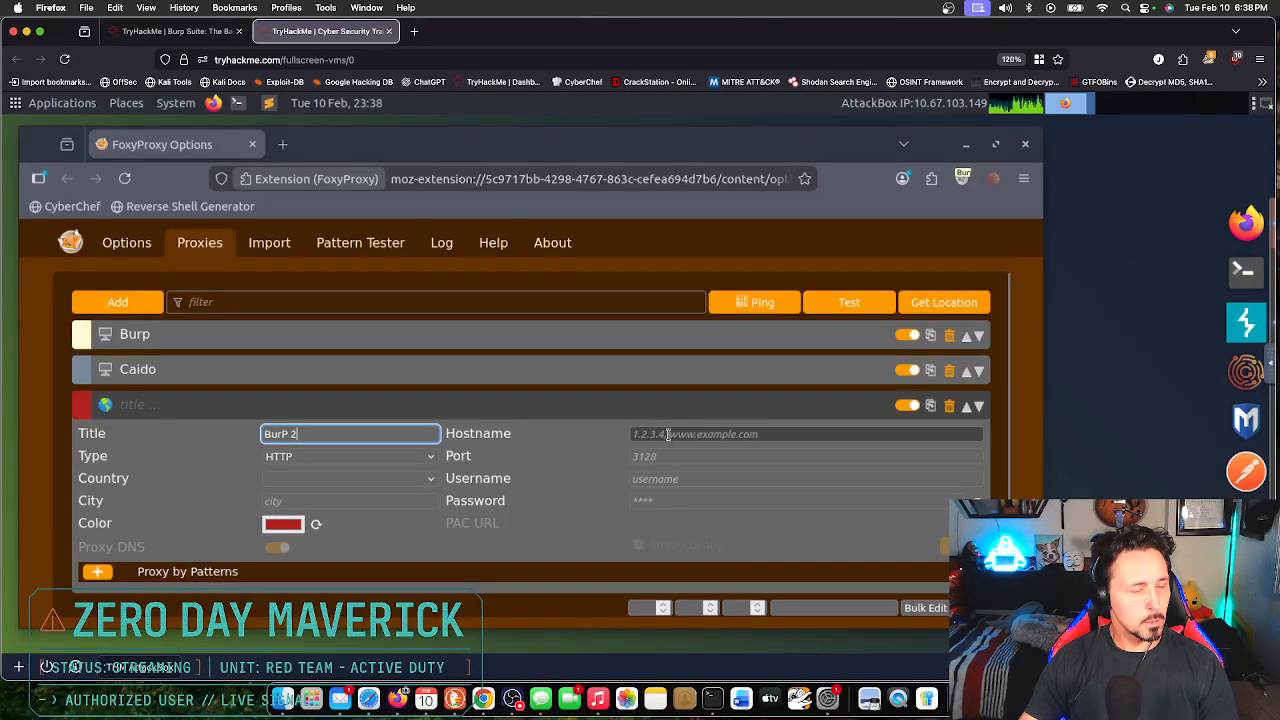
click(215, 31)
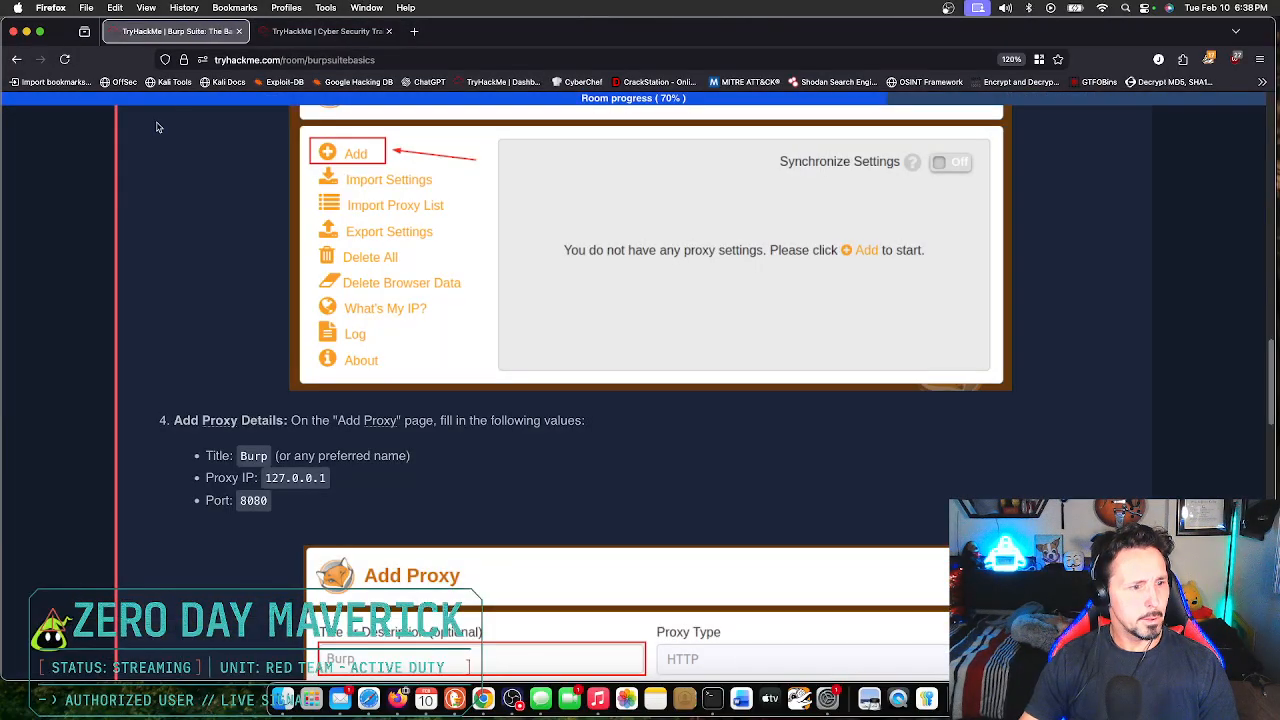
click(330, 31)
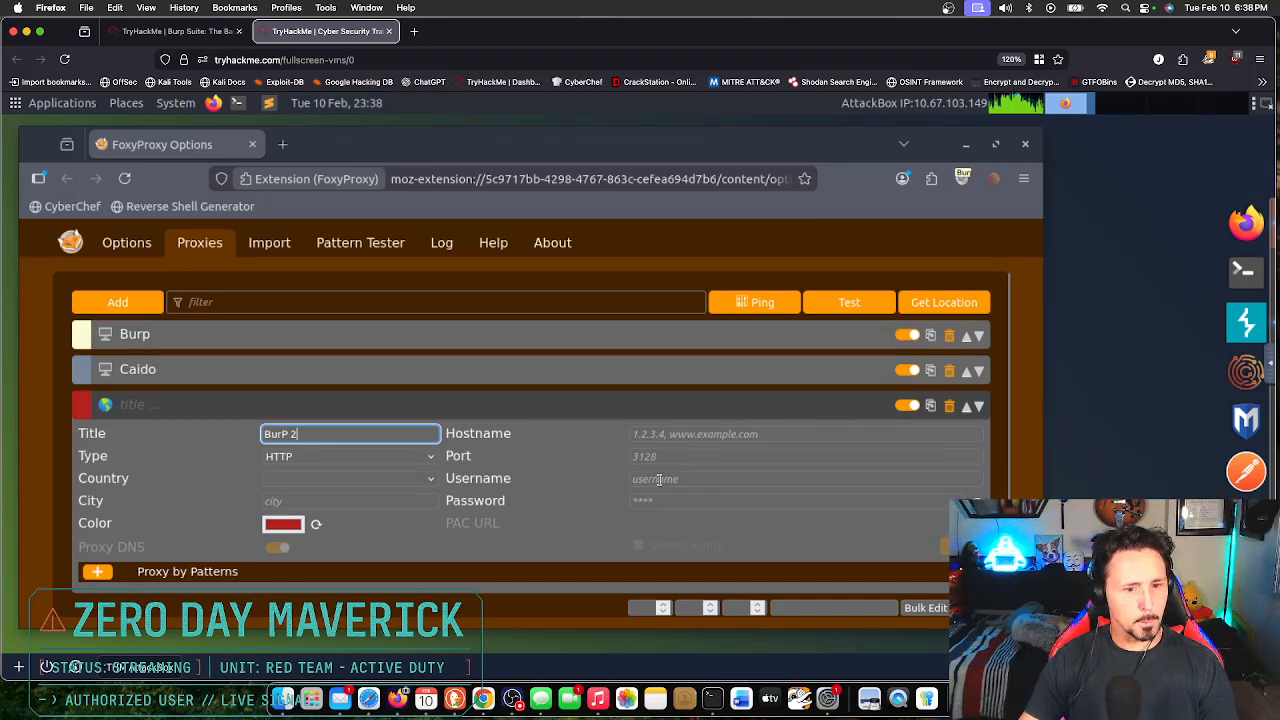
scroll(616, 485, down, 2)
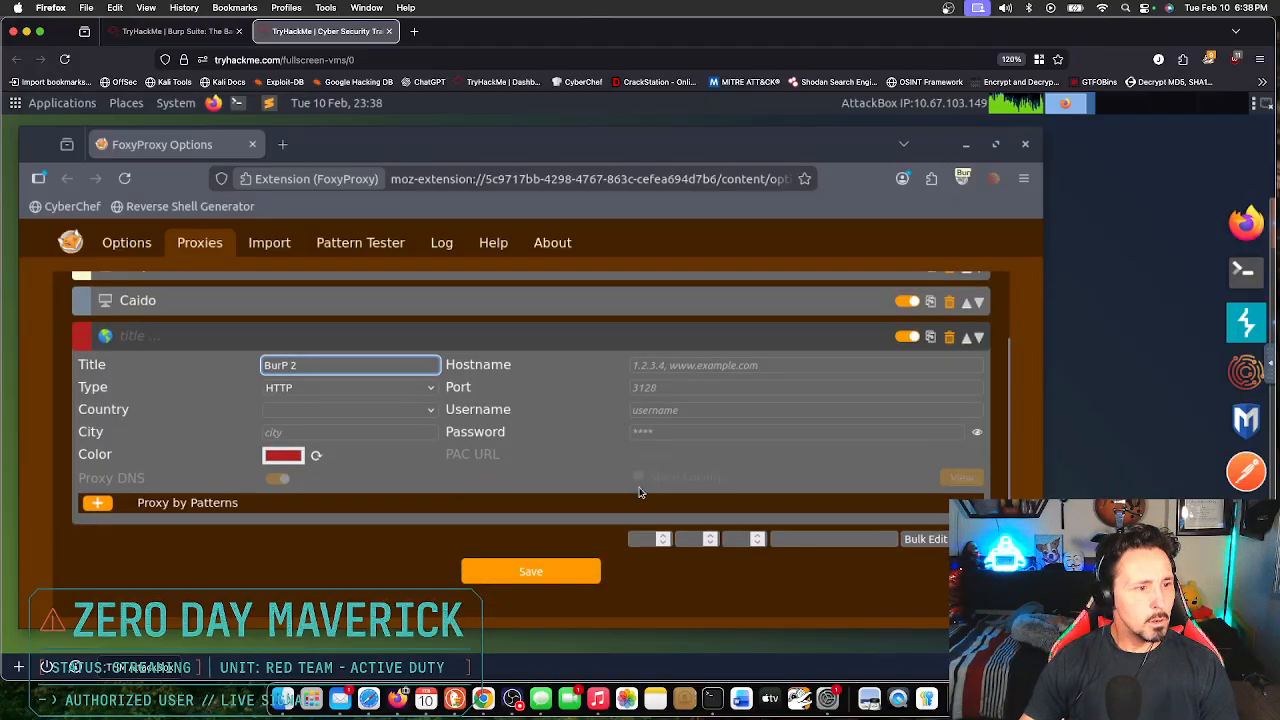
click(651, 364)
text(127.0.0.1)
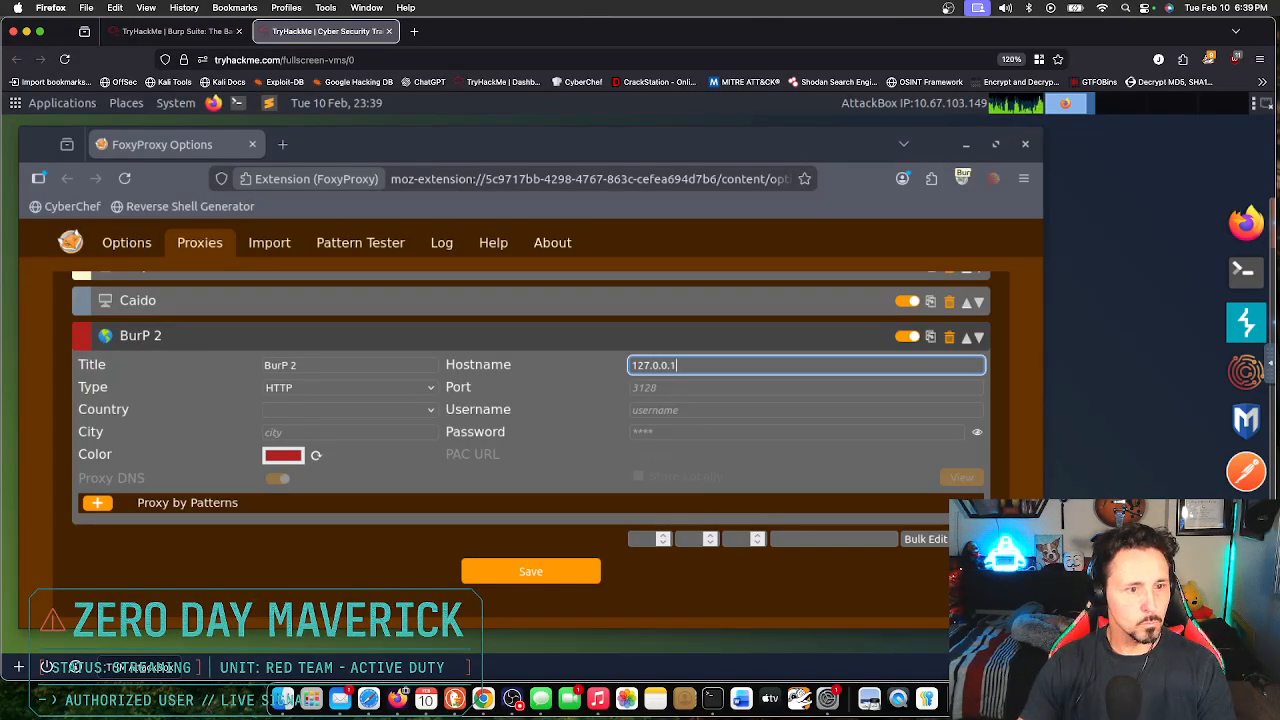
Step: Set the BurP 2 proxy's port to 8080 and save the FoxyProxy configuration
click(714, 390)
text(8080)
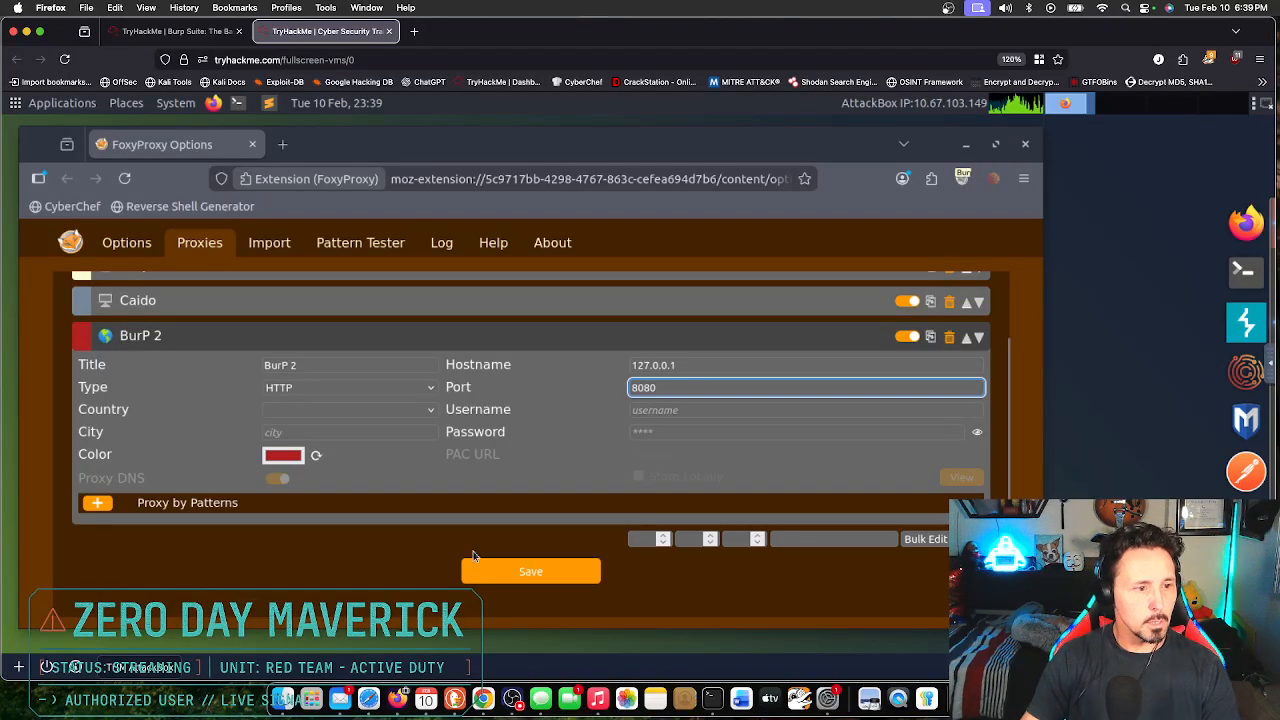
click(531, 571)
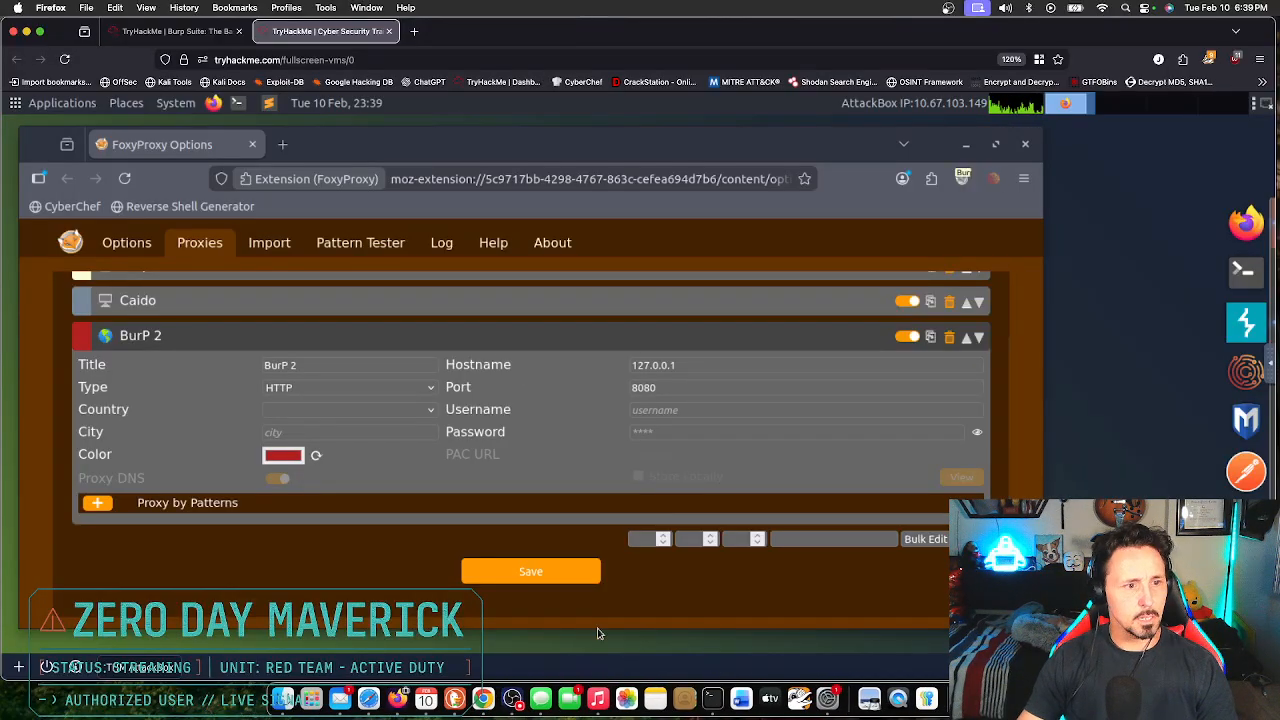
click(523, 581)
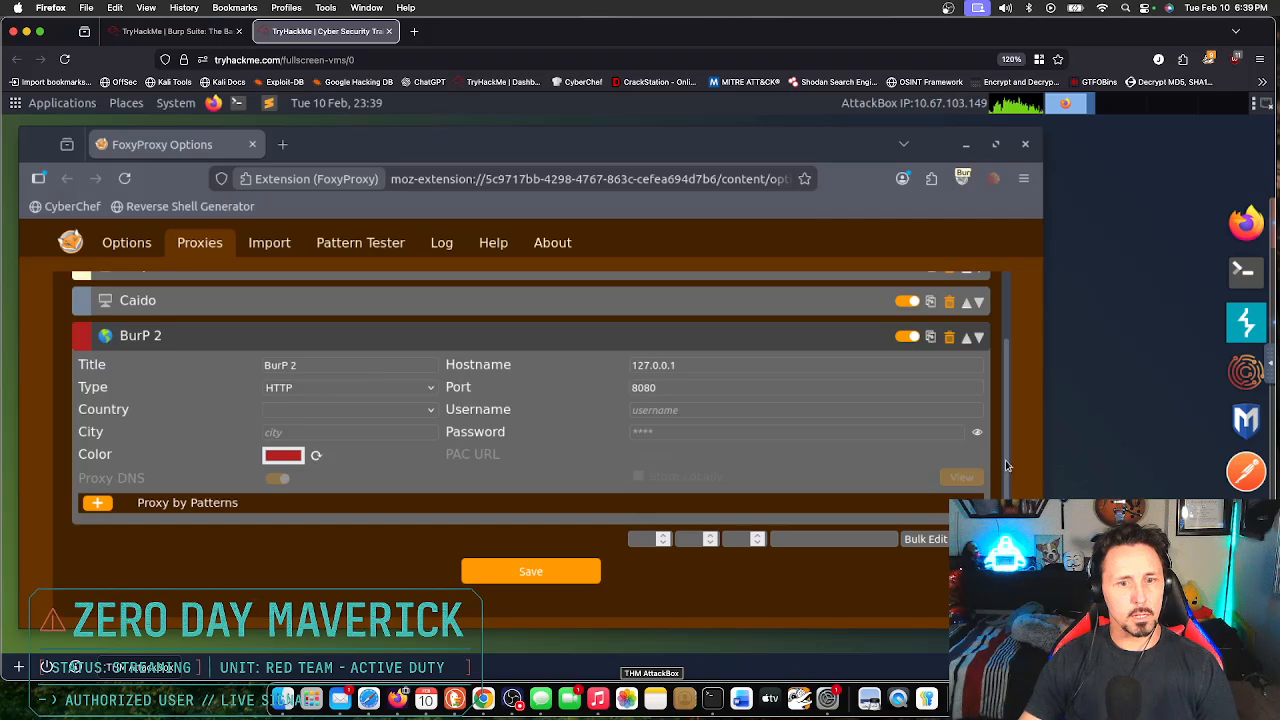
Step: Expand the existing Burp proxy to compare its settings with BurP 2, and switch the duplicate BurP 2 proxy off
scroll(1007, 465, up, 3)
click(610, 334)
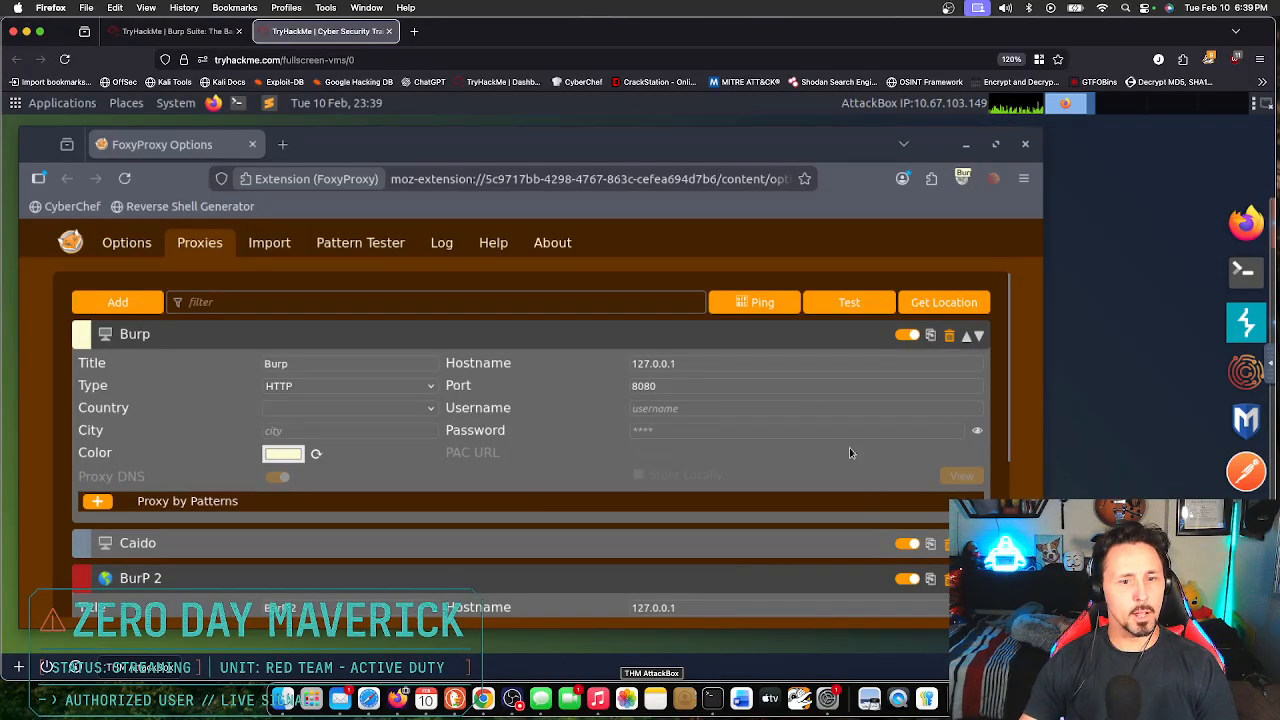
click(907, 578)
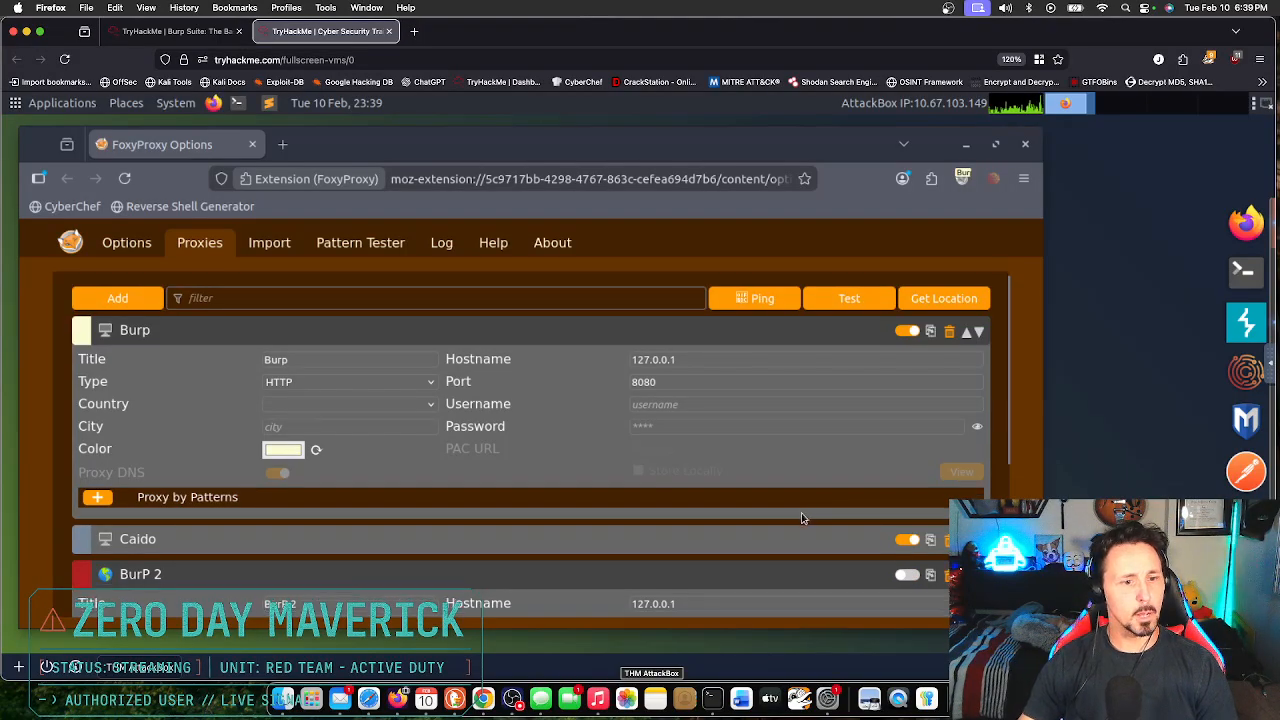
scroll(802, 518, down, 5)
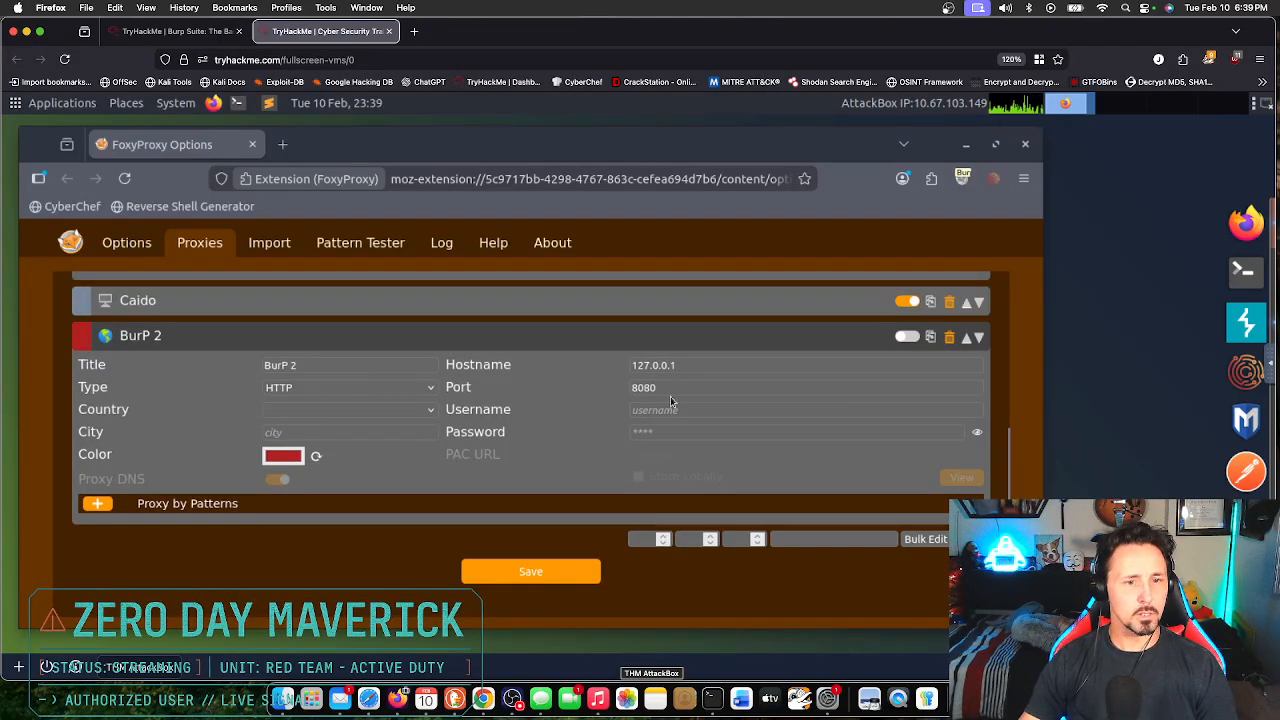
scroll(533, 373, up, 5)
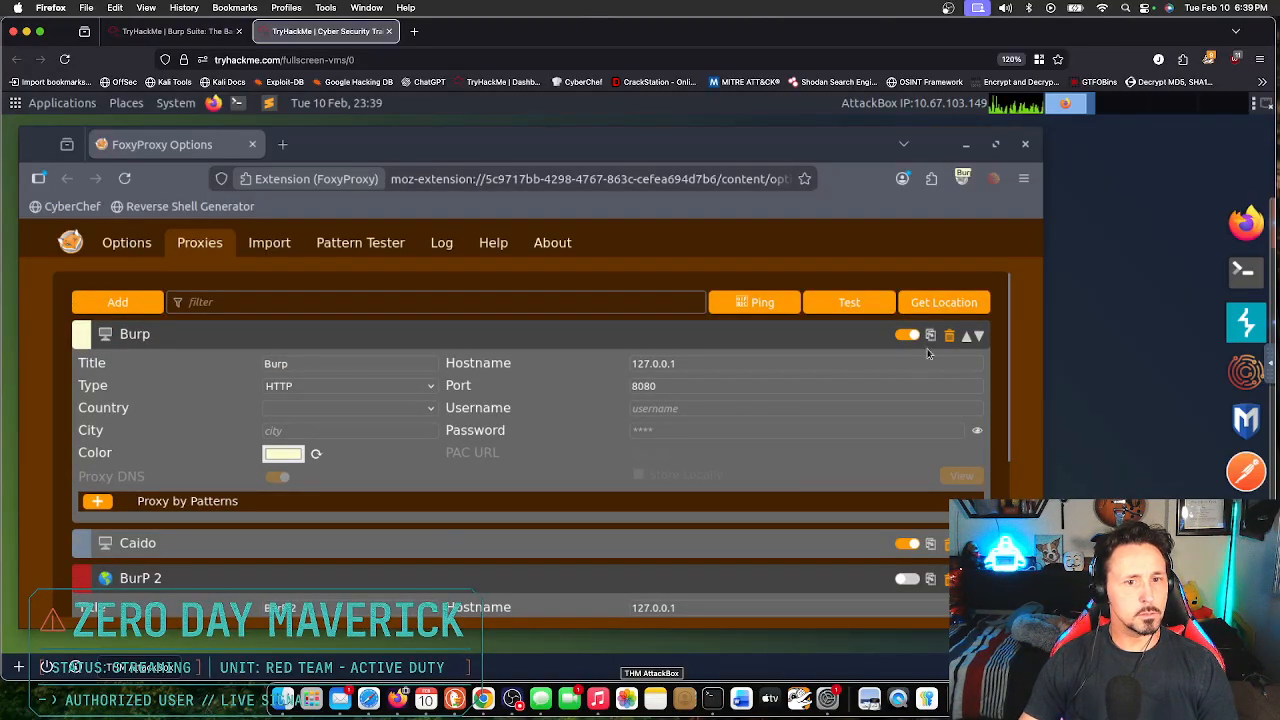
Step: Go back to the room page and read the Add Proxy example and the instructions for saving and activating the proxy
click(197, 35)
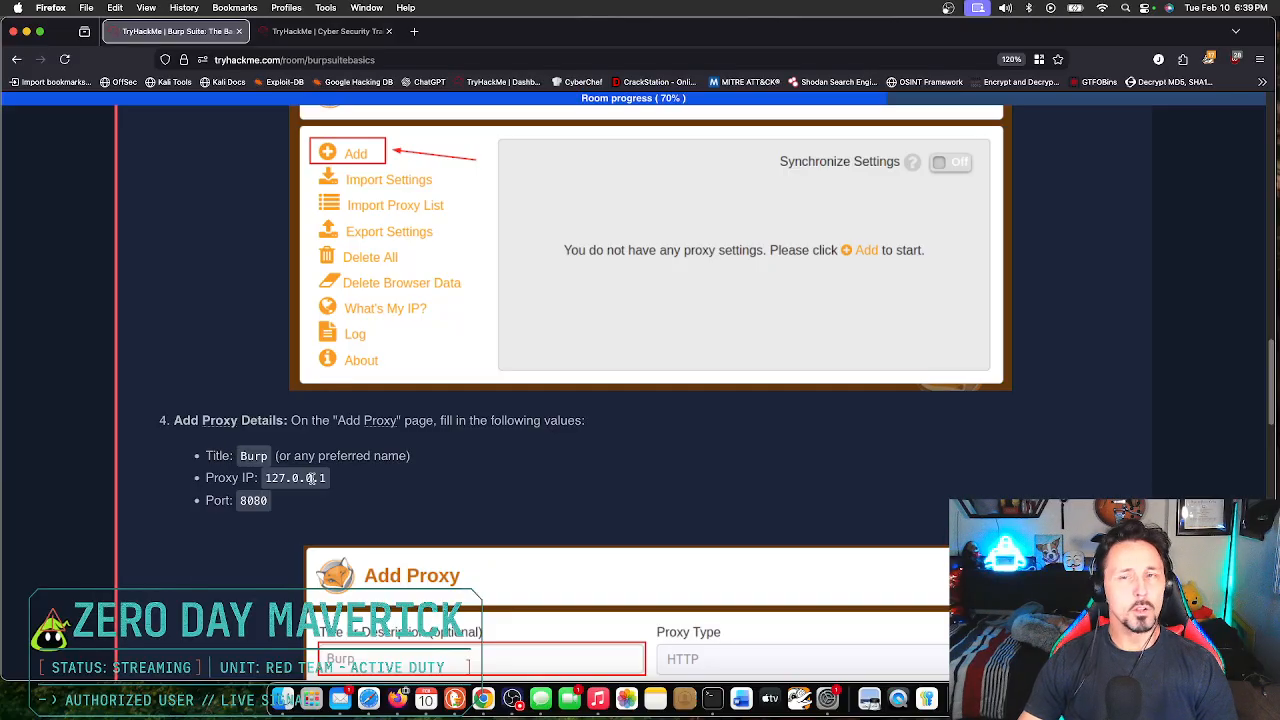
scroll(711, 477, down, 3)
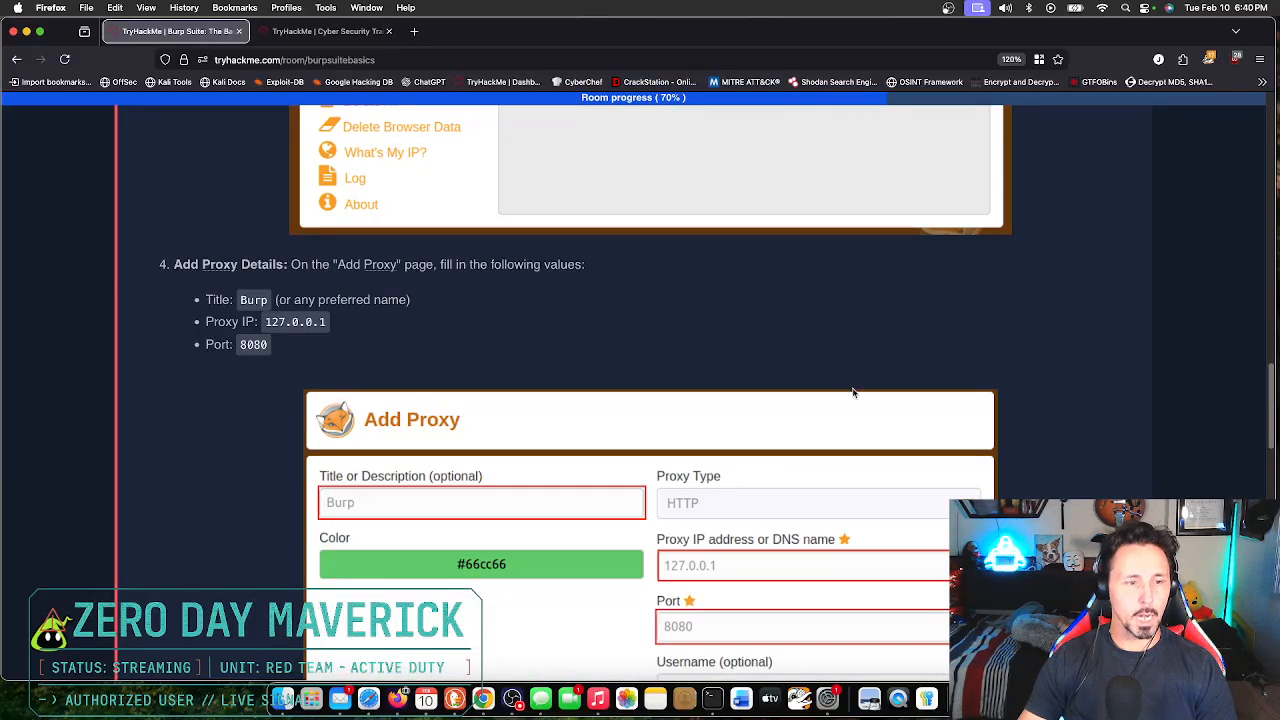
scroll(1000, 360, down, 3)
scroll(1005, 355, down, 2)
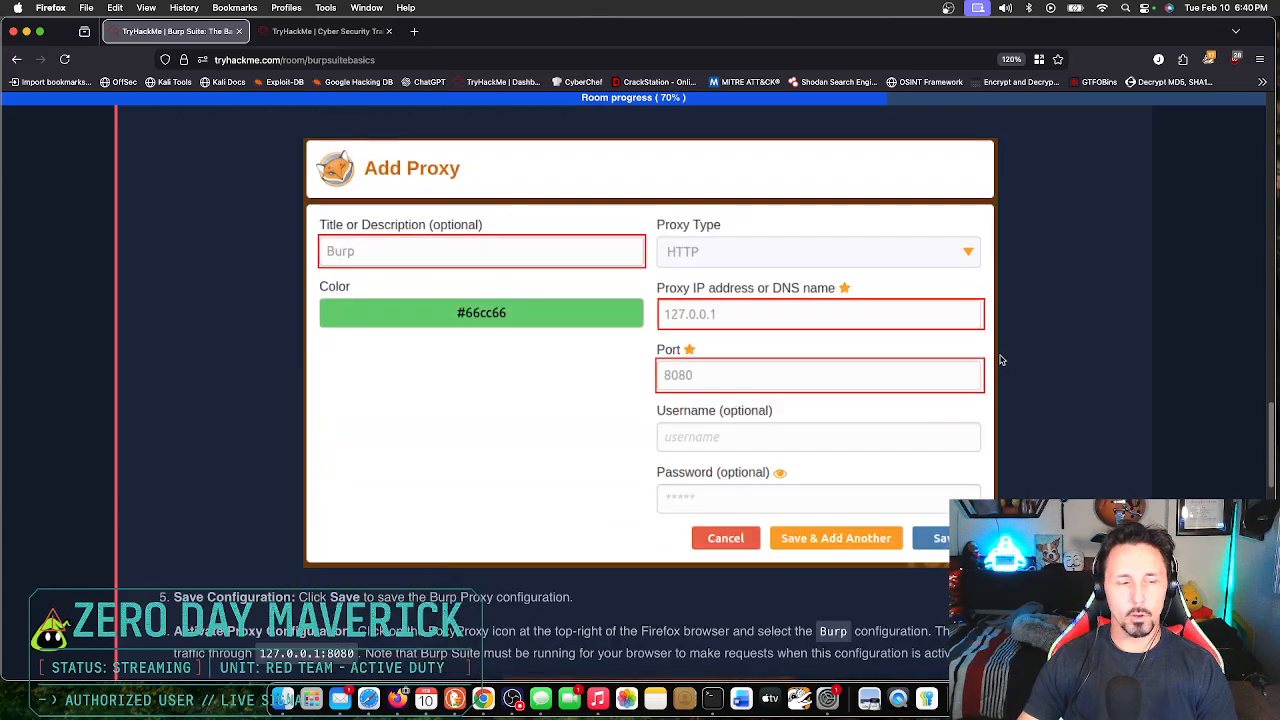
scroll(1040, 488, down, 4)
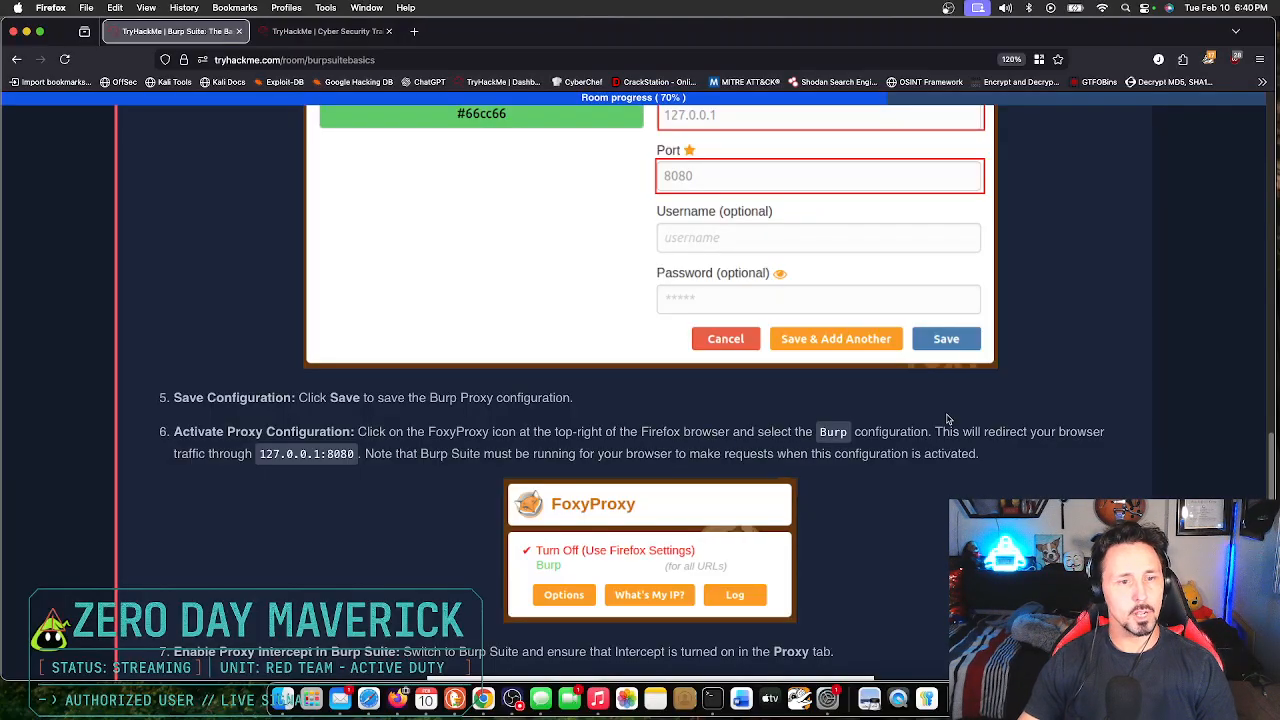
Step: Go back to the AttackBox and run the IP lookup from FoxyProxy's pop-up
click(320, 31)
click(962, 178)
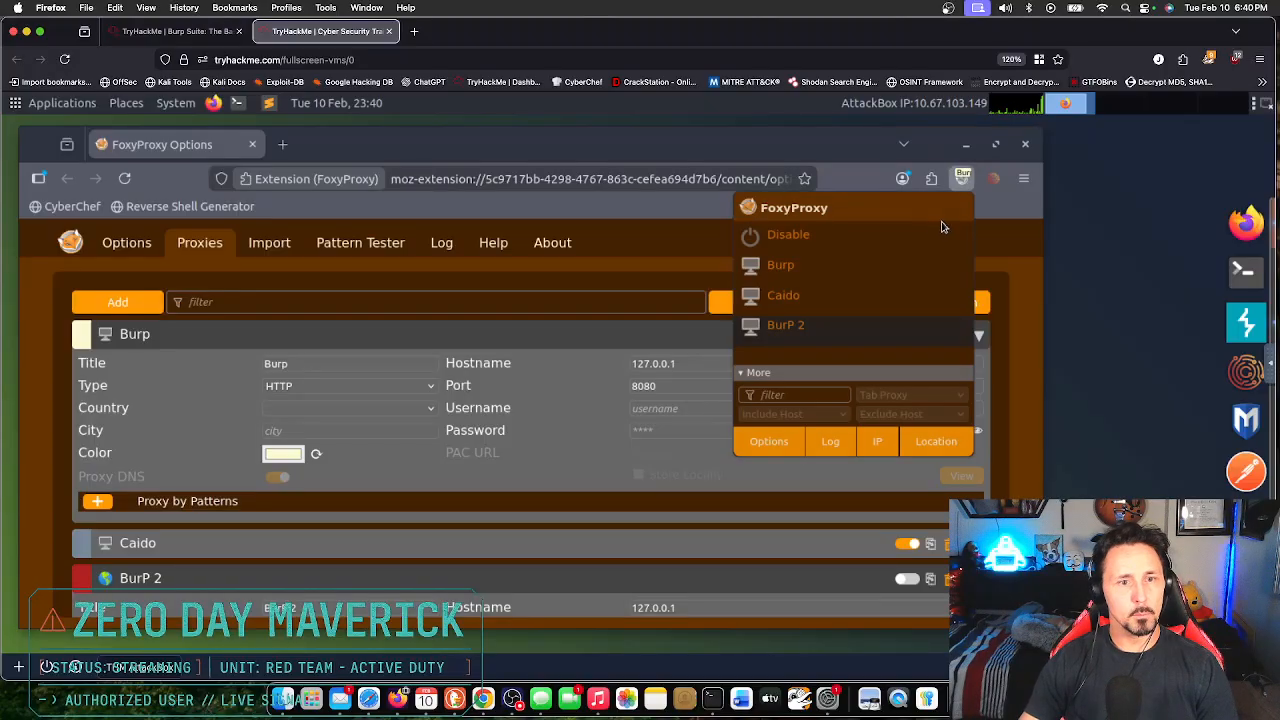
click(880, 448)
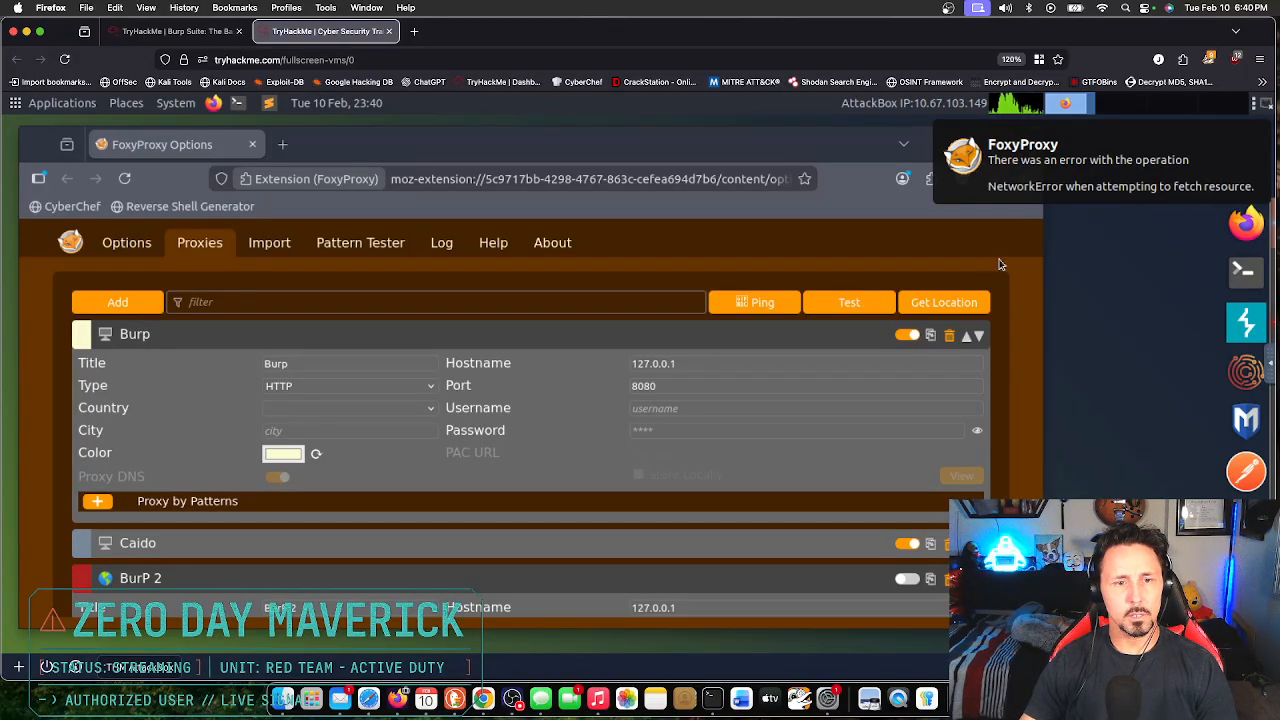
Step: Move the AttackBox's Firefox window clear of the notification and reopen FoxyProxy's options from its pop-up
drag(810, 148, 808, 206)
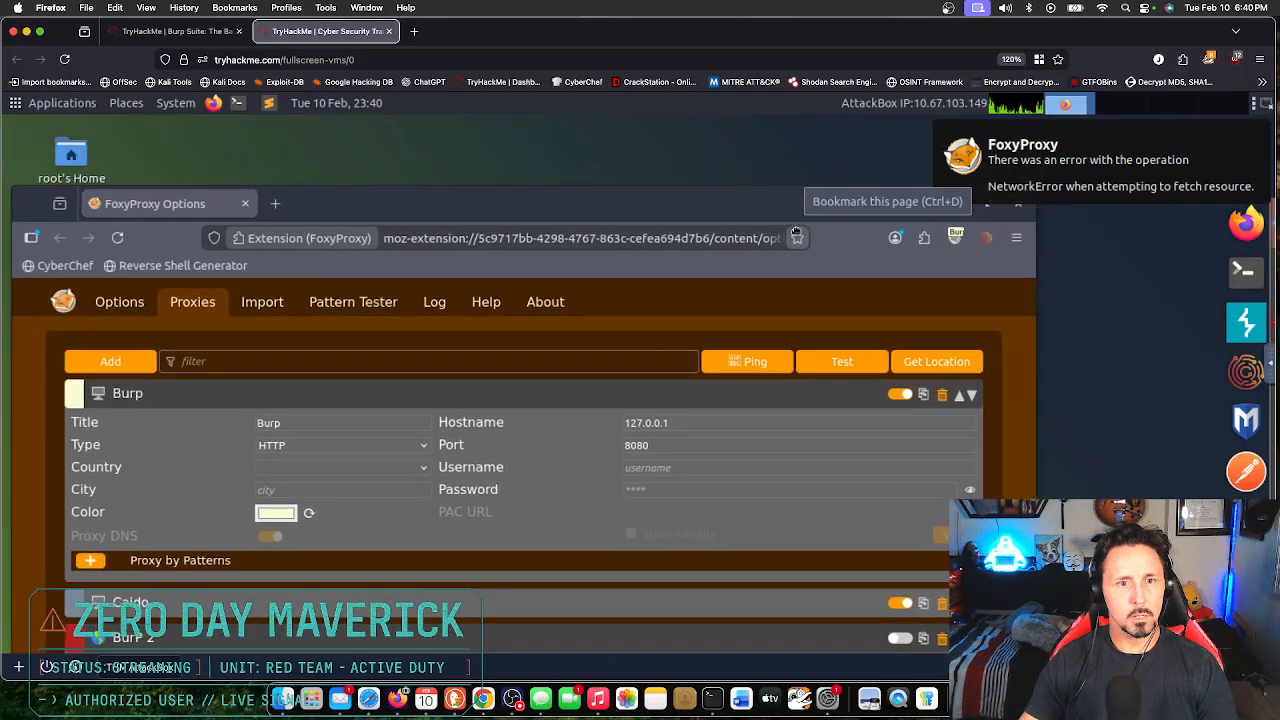
click(960, 237)
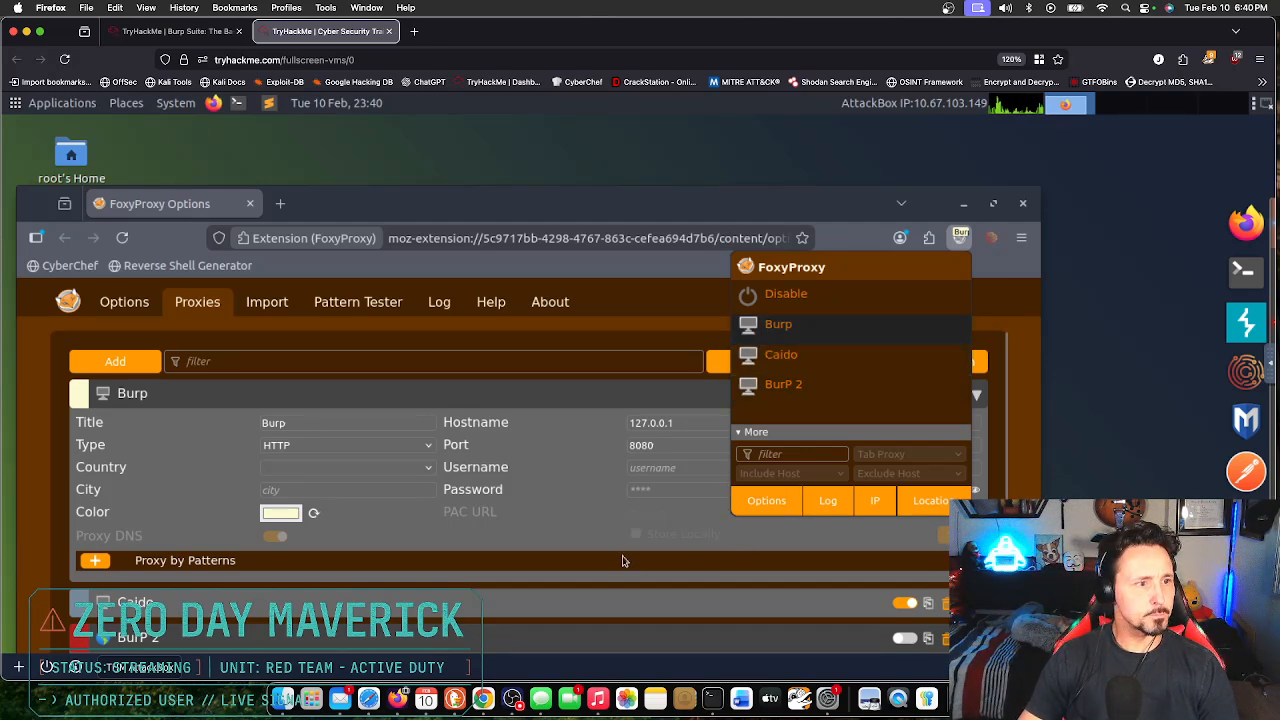
click(766, 500)
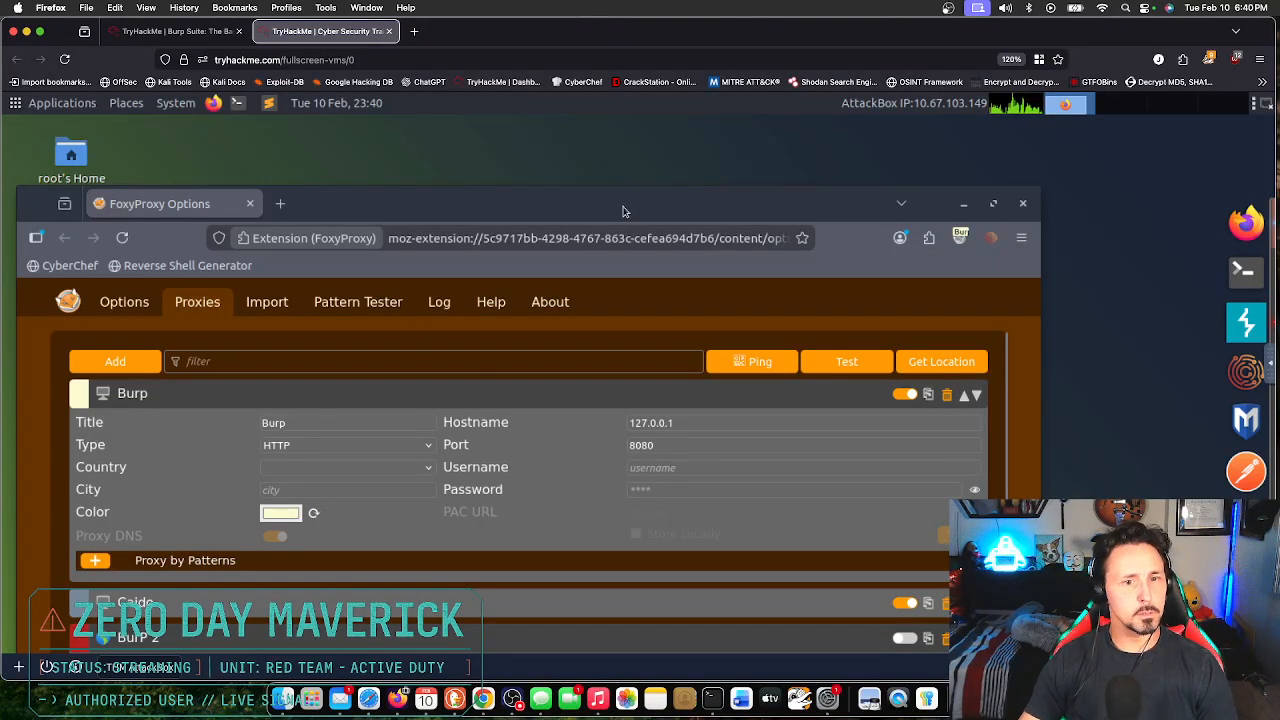
drag(625, 205, 643, 175)
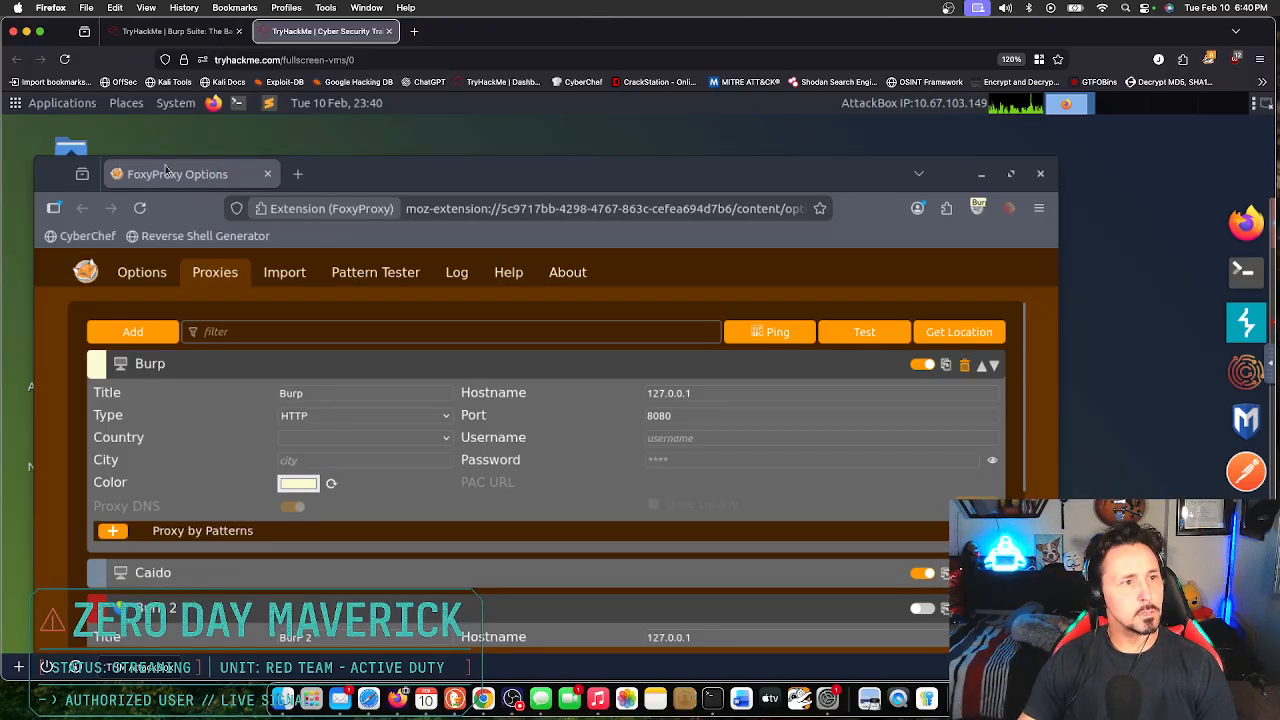
Step: Read the room's steps on activating the Burp configuration, enabling Proxy Intercept and testing the proxy against the target site
click(172, 31)
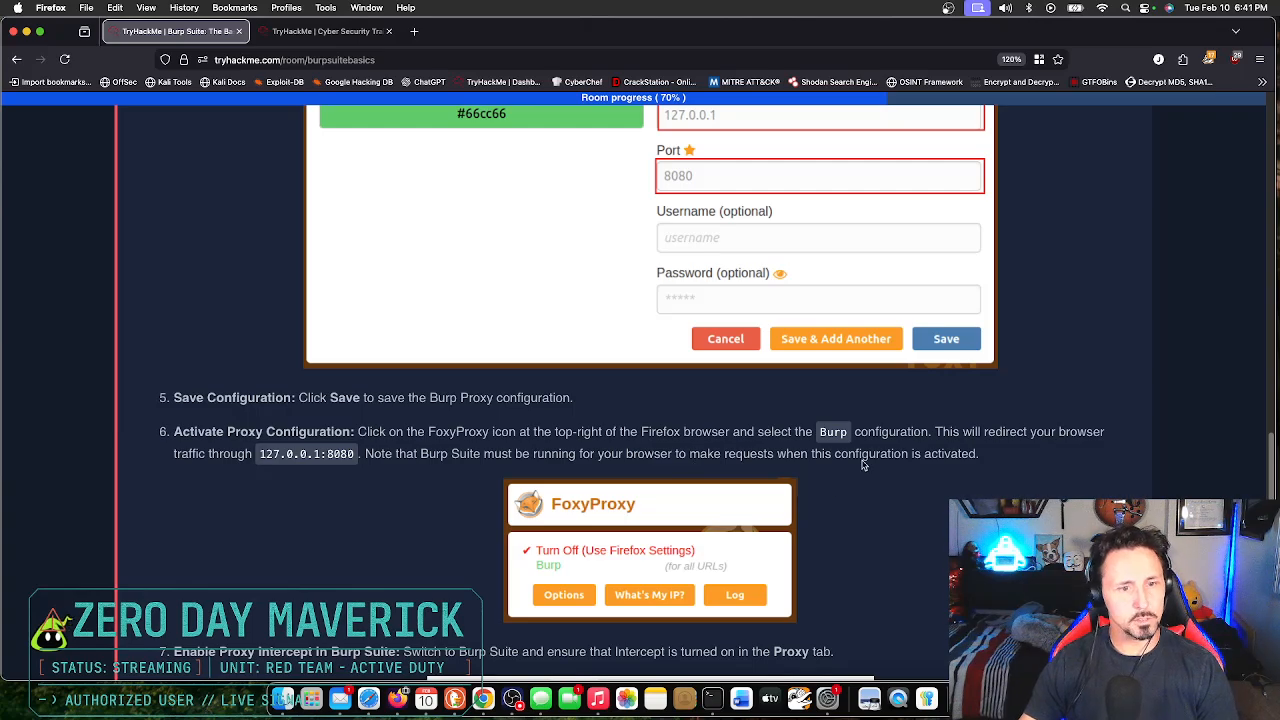
scroll(972, 497, up, 2)
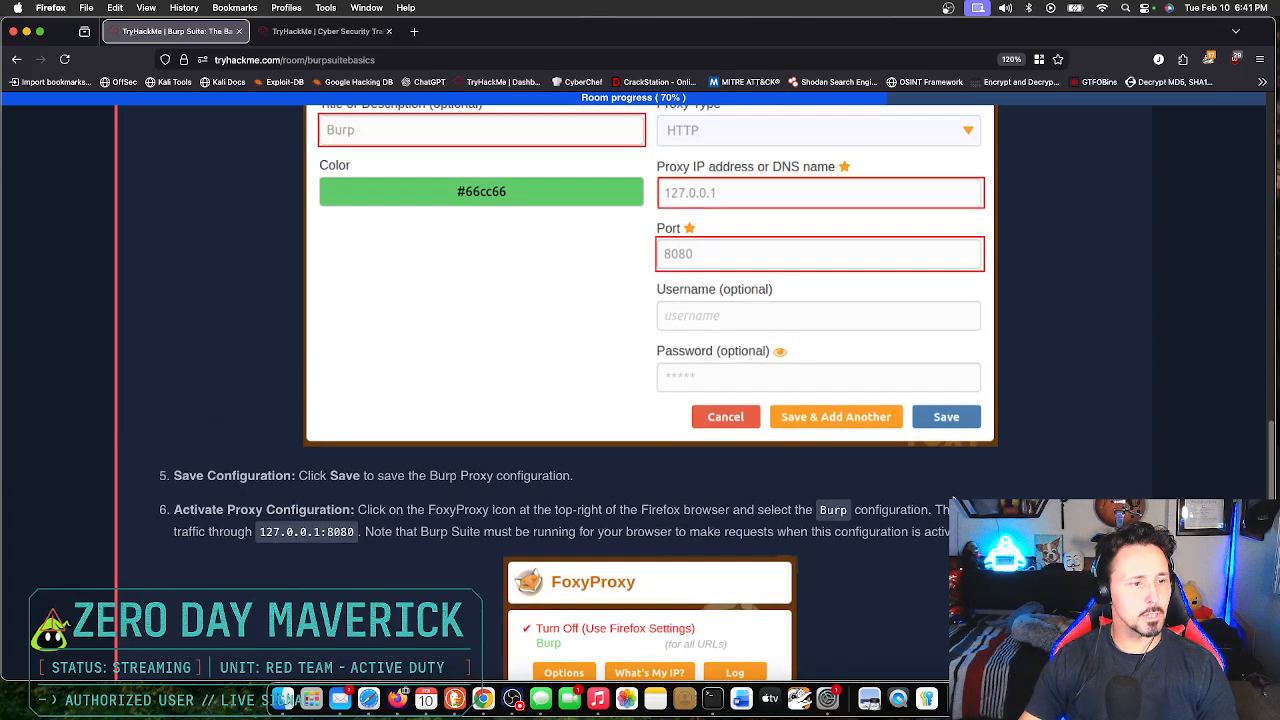
scroll(540, 600, down, 4)
scroll(540, 600, down, 1)
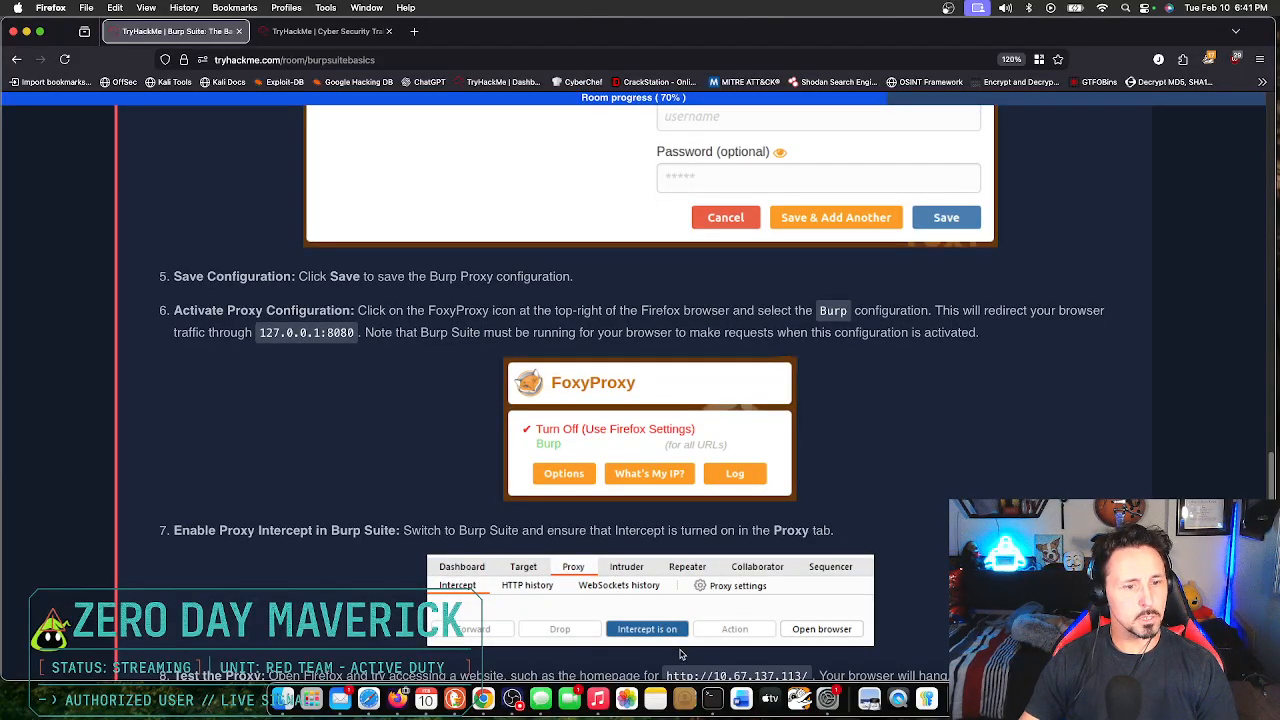
scroll(918, 538, down, 1)
scroll(900, 540, down, 2)
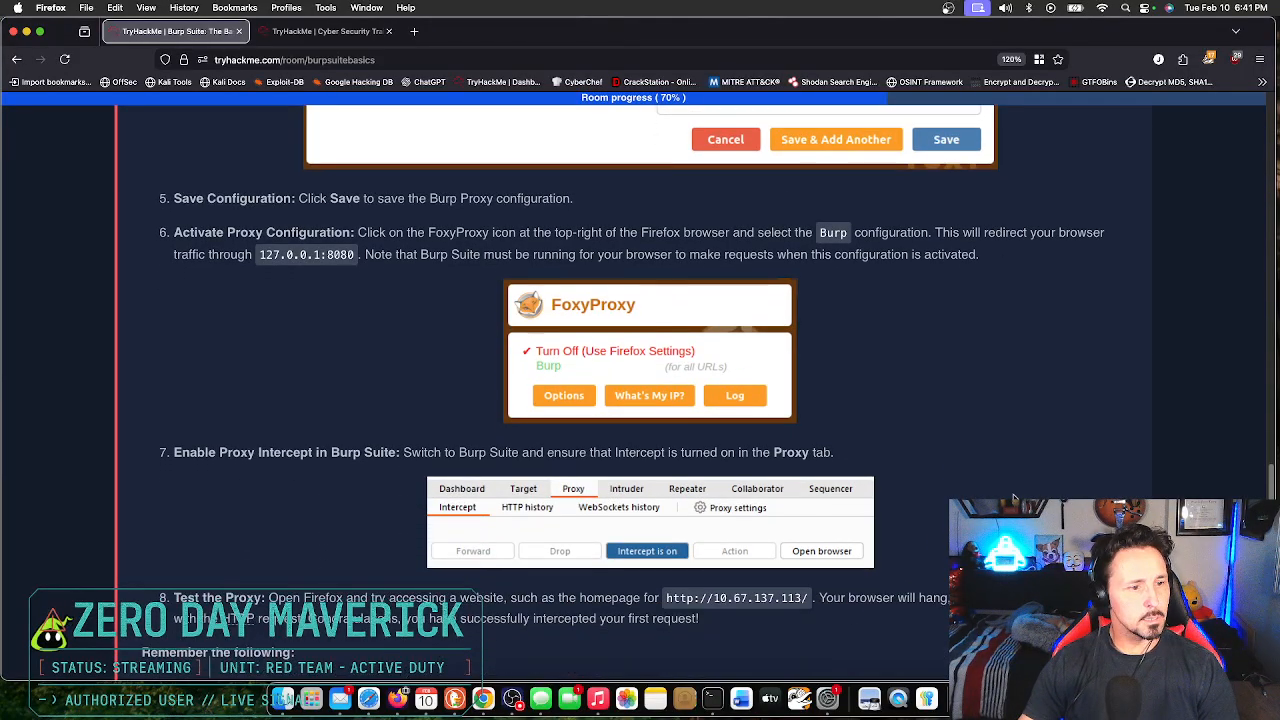
scroll(365, 566, down, 1)
scroll(372, 568, down, 1)
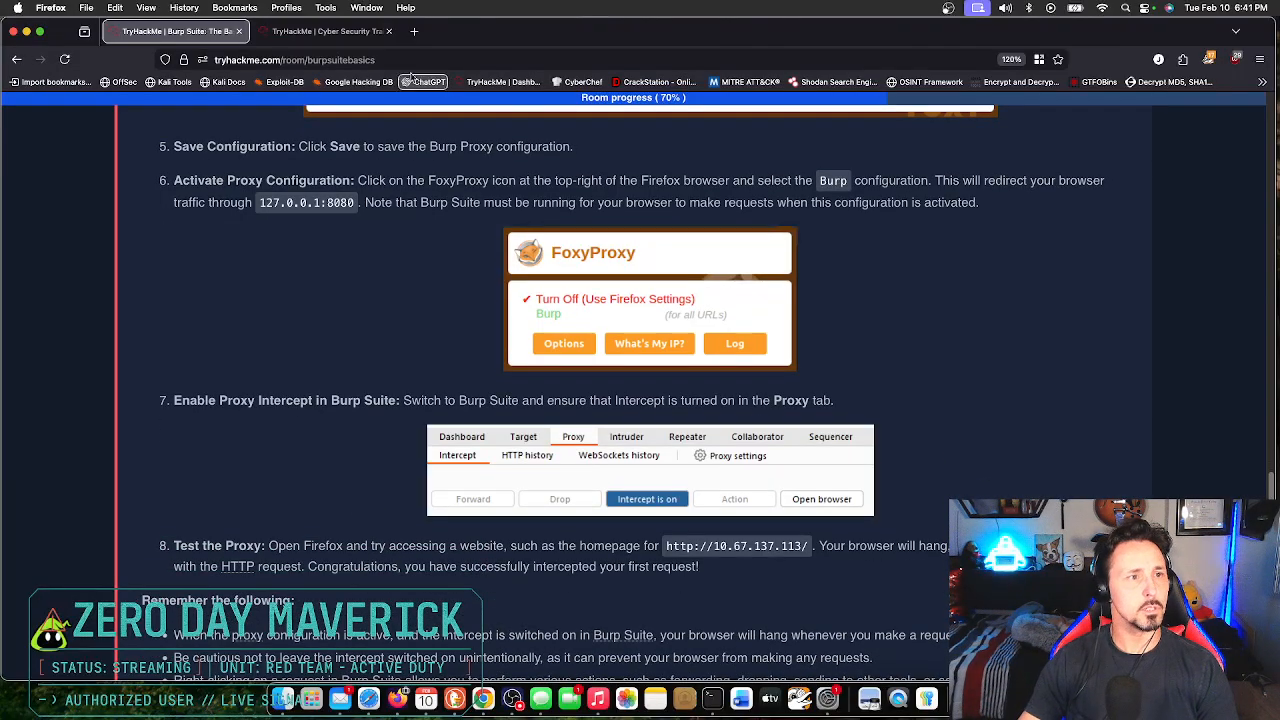
Step: Go back to the AttackBox and select Burp as FoxyProxy's active proxy
click(328, 31)
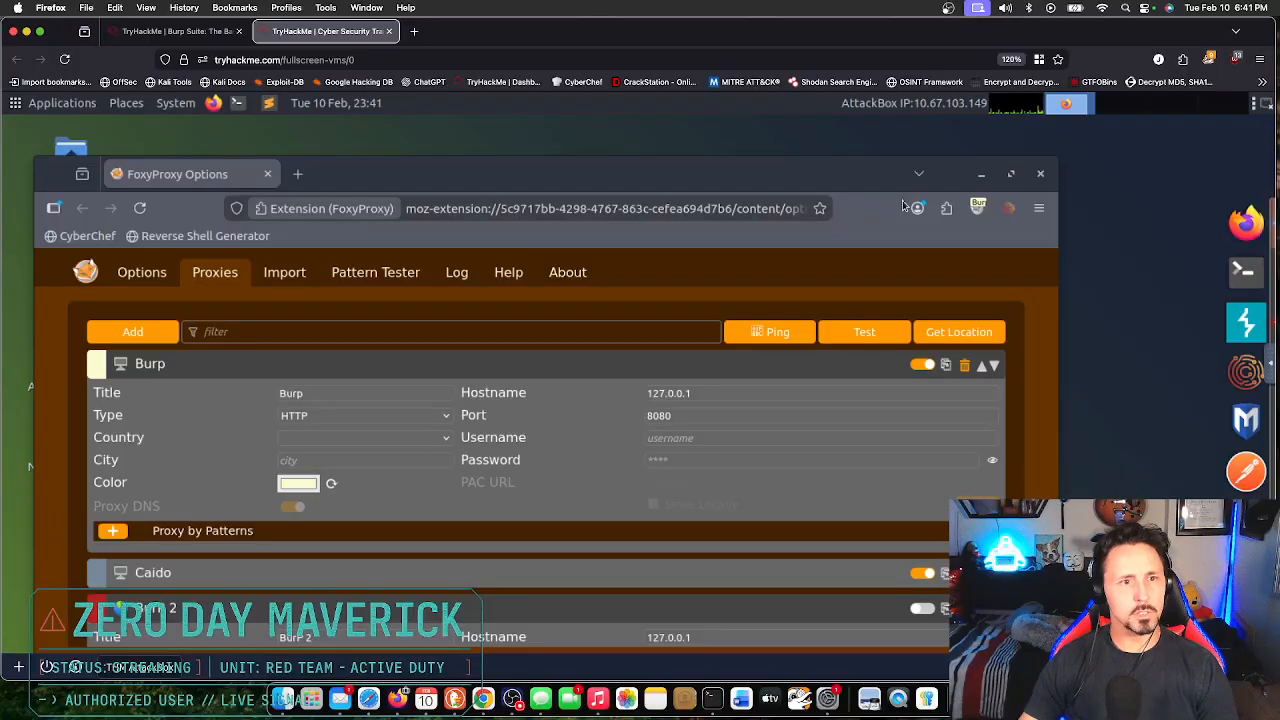
click(980, 209)
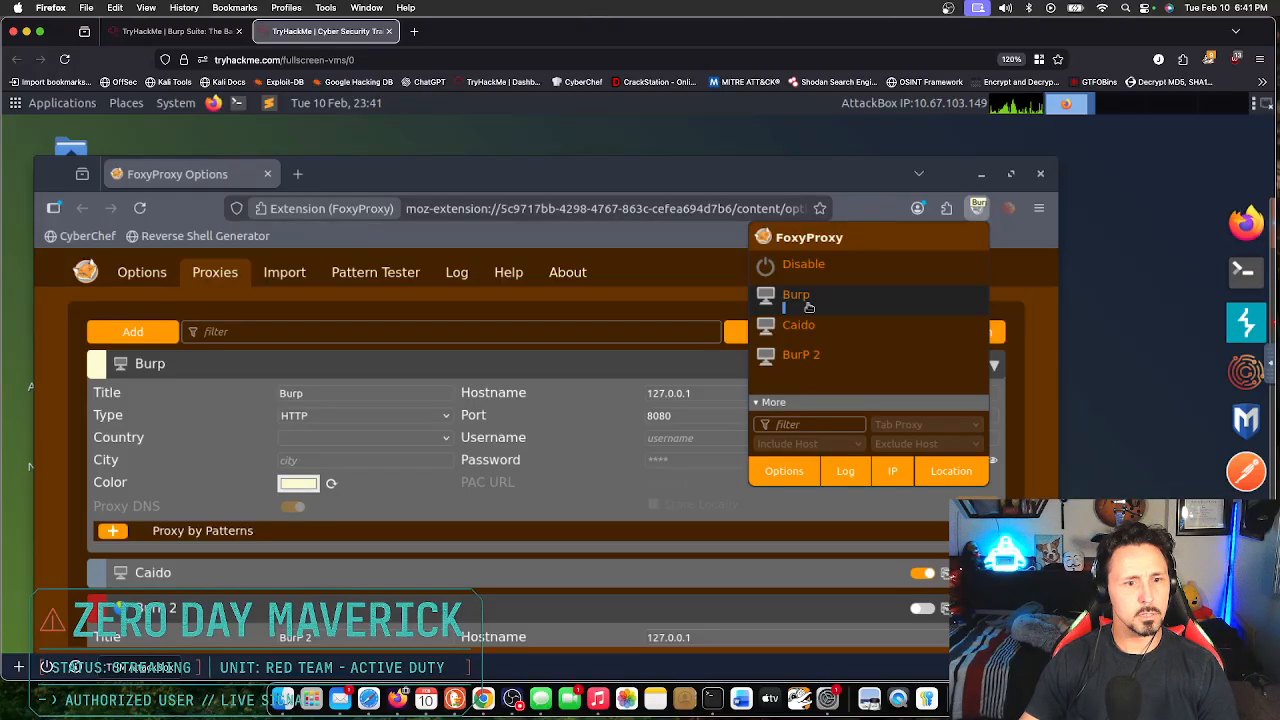
click(818, 297)
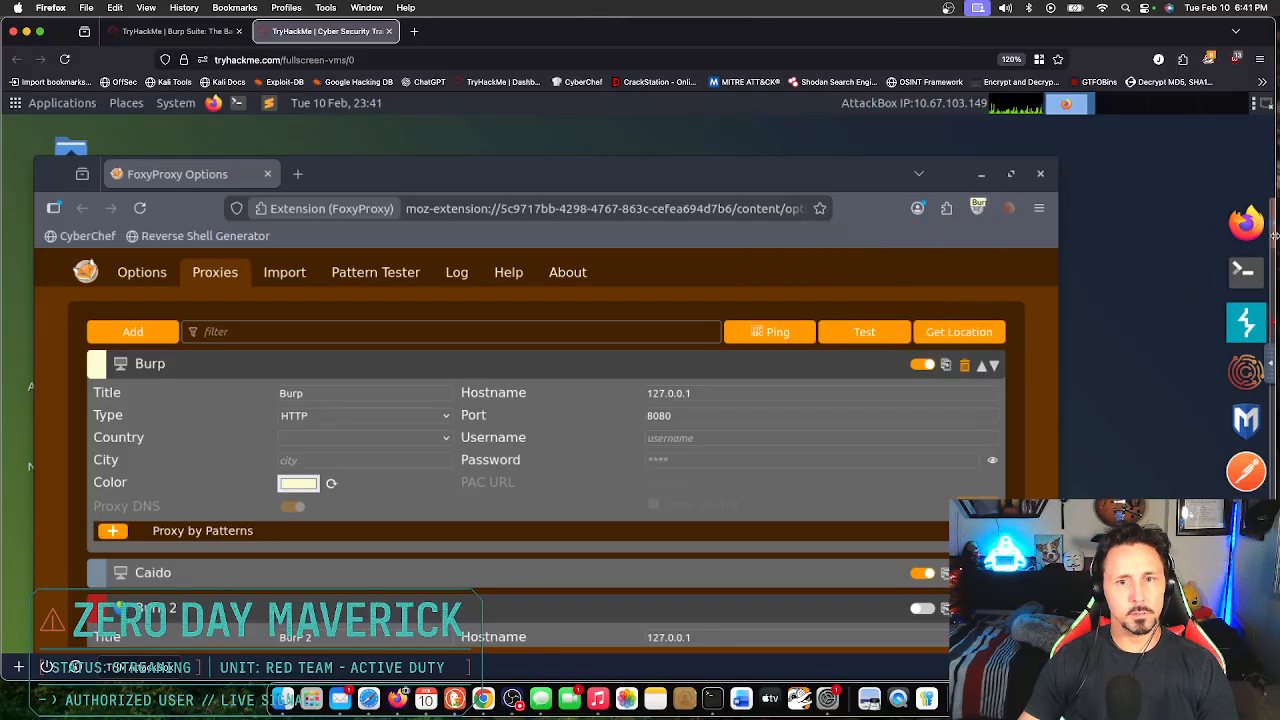
Step: Close the FoxyProxy options window, bring up Burp Suite's Proxy and switch Intercept off
click(1041, 174)
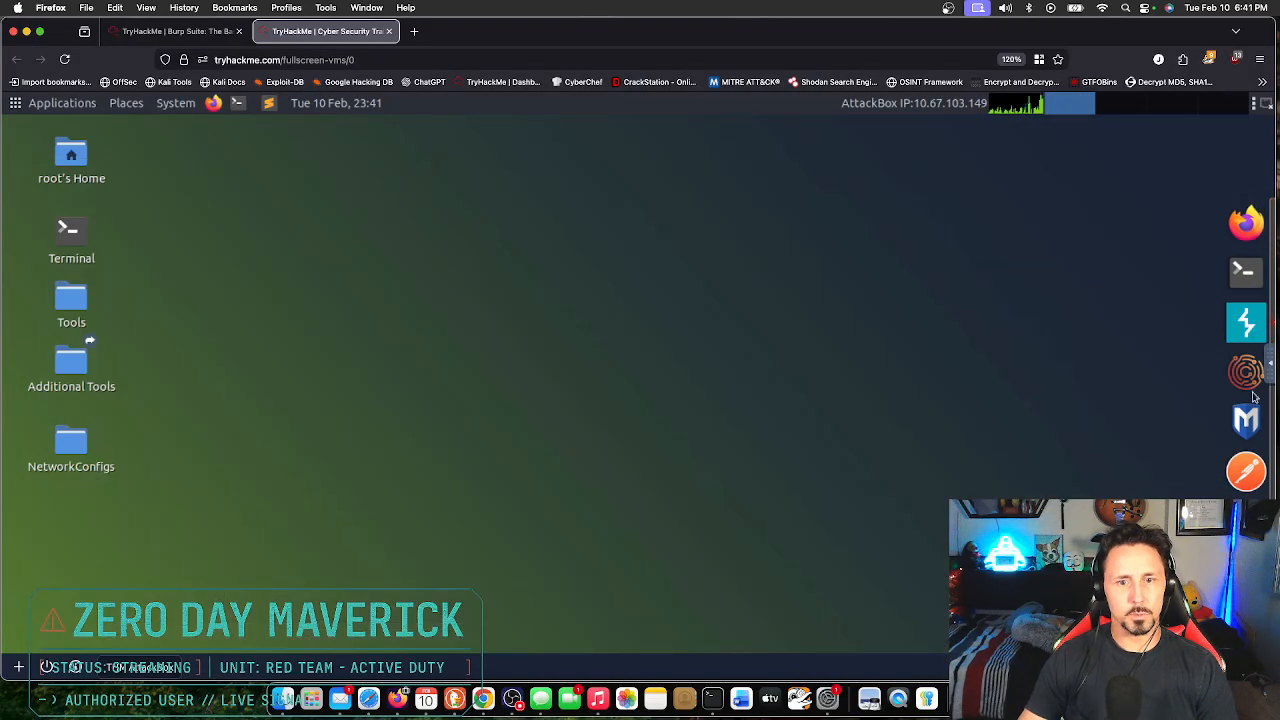
click(1247, 374)
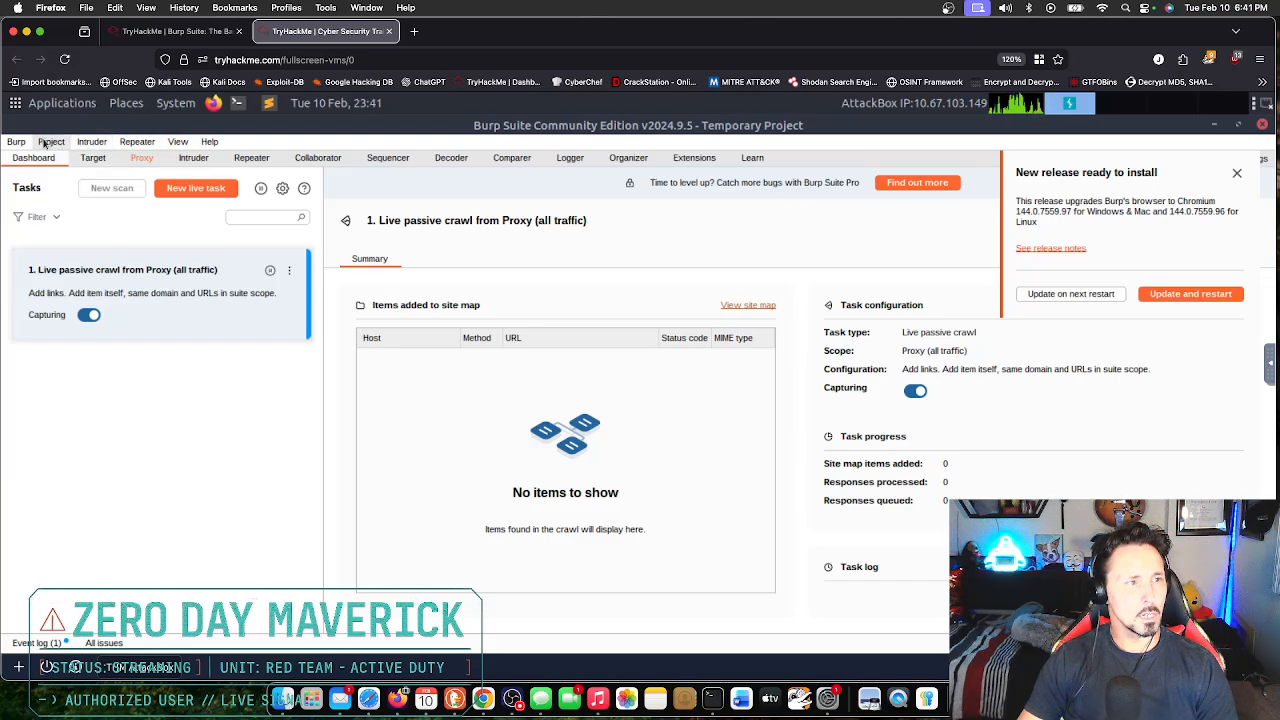
click(141, 158)
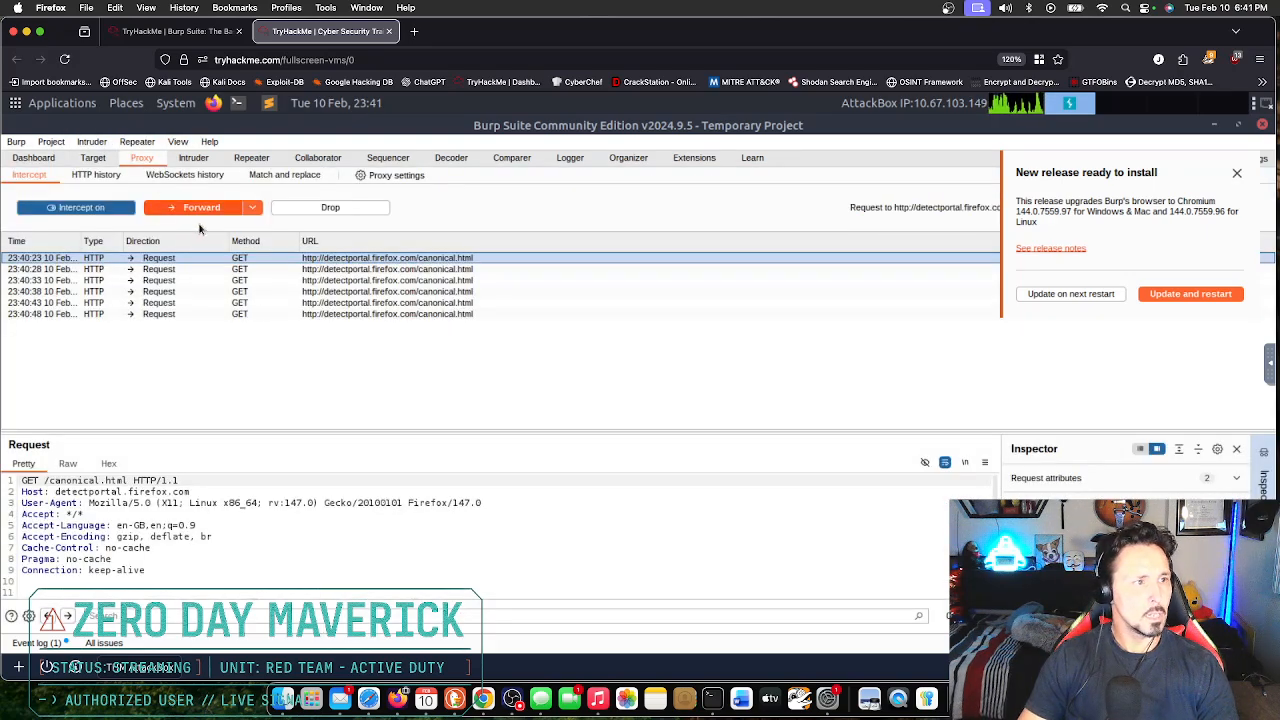
click(82, 208)
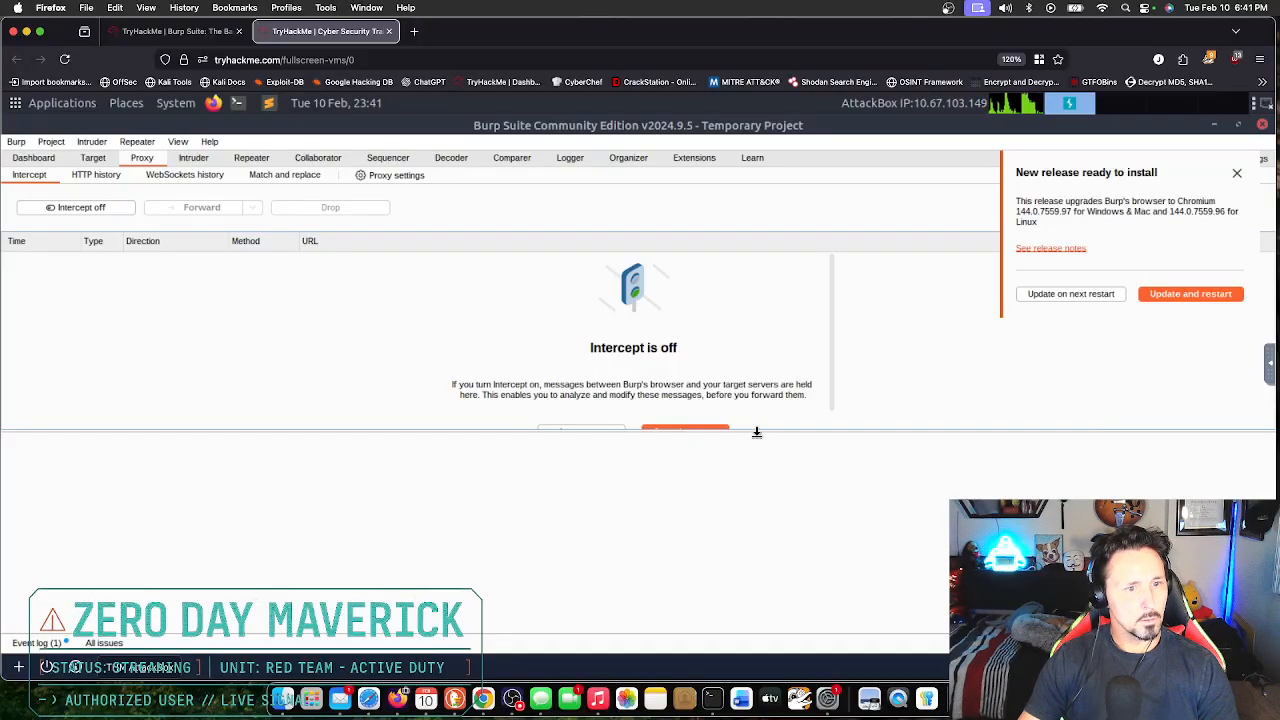
drag(757, 427, 824, 514)
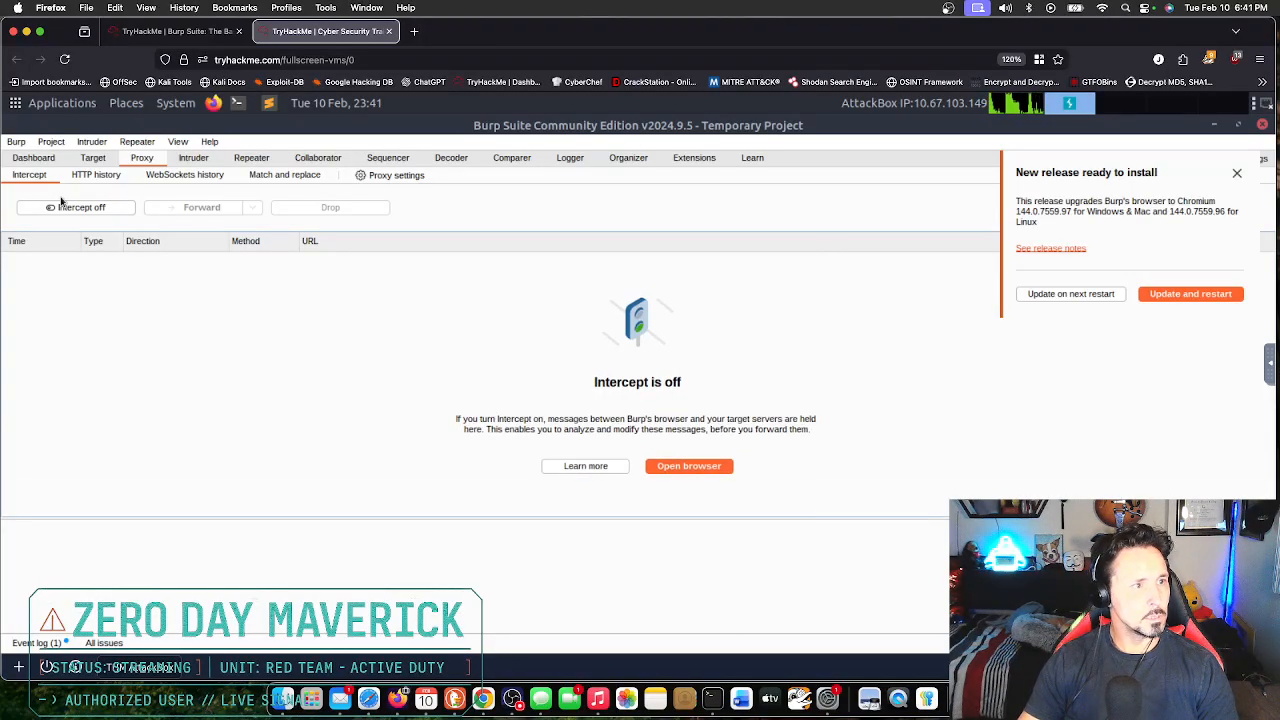
Step: Check the room's intercept instructions, shrink and reposition the Burp Suite window clear of the desktop icons, and turn Proxy Intercept on
click(152, 31)
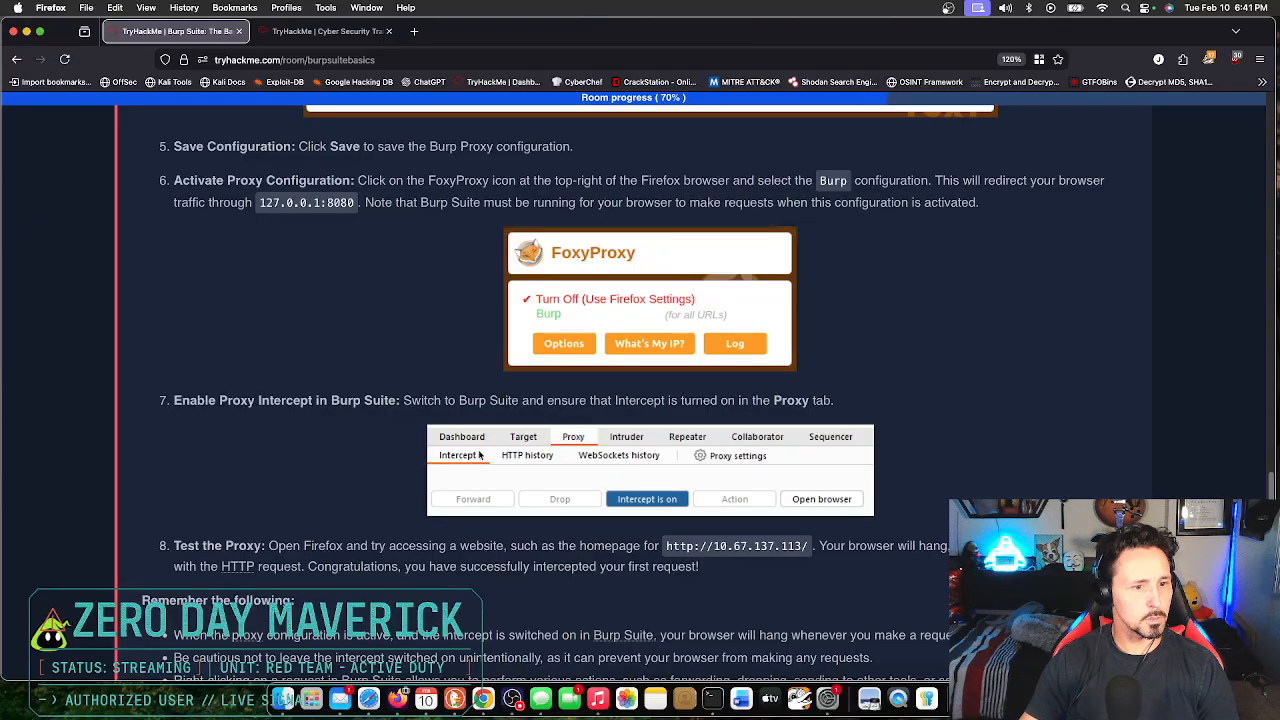
click(345, 31)
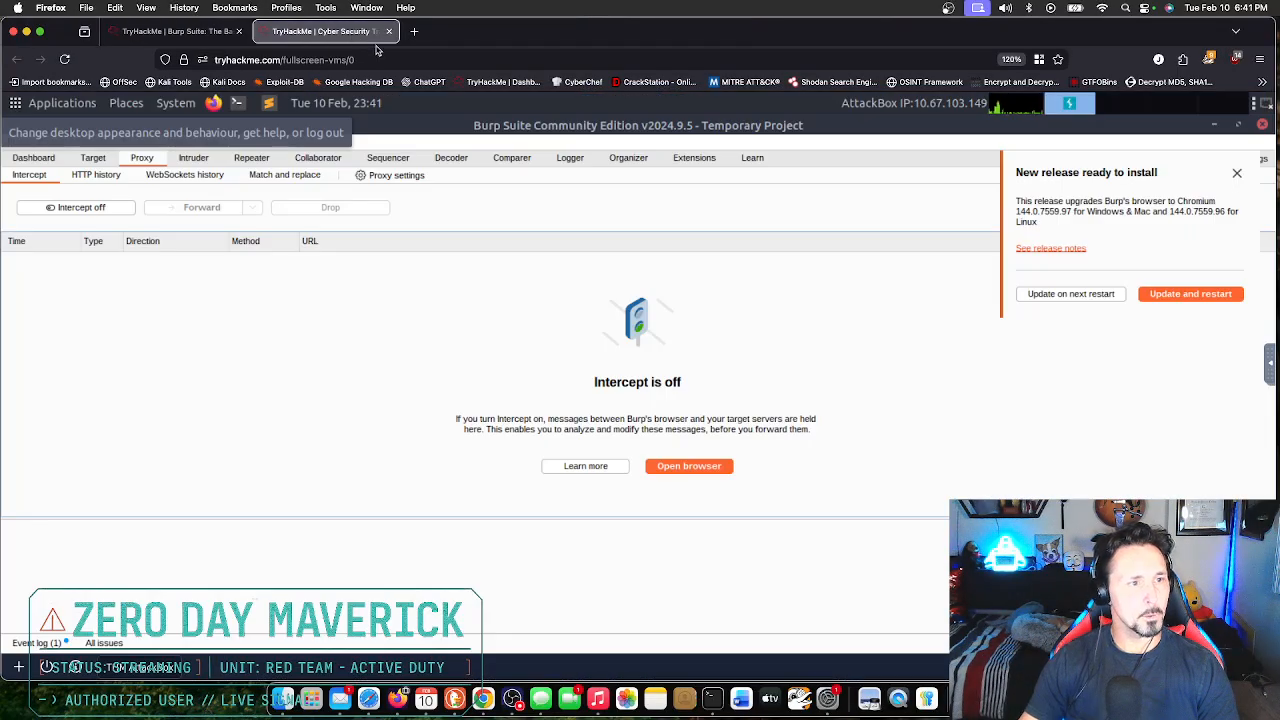
click(1239, 125)
click(1239, 124)
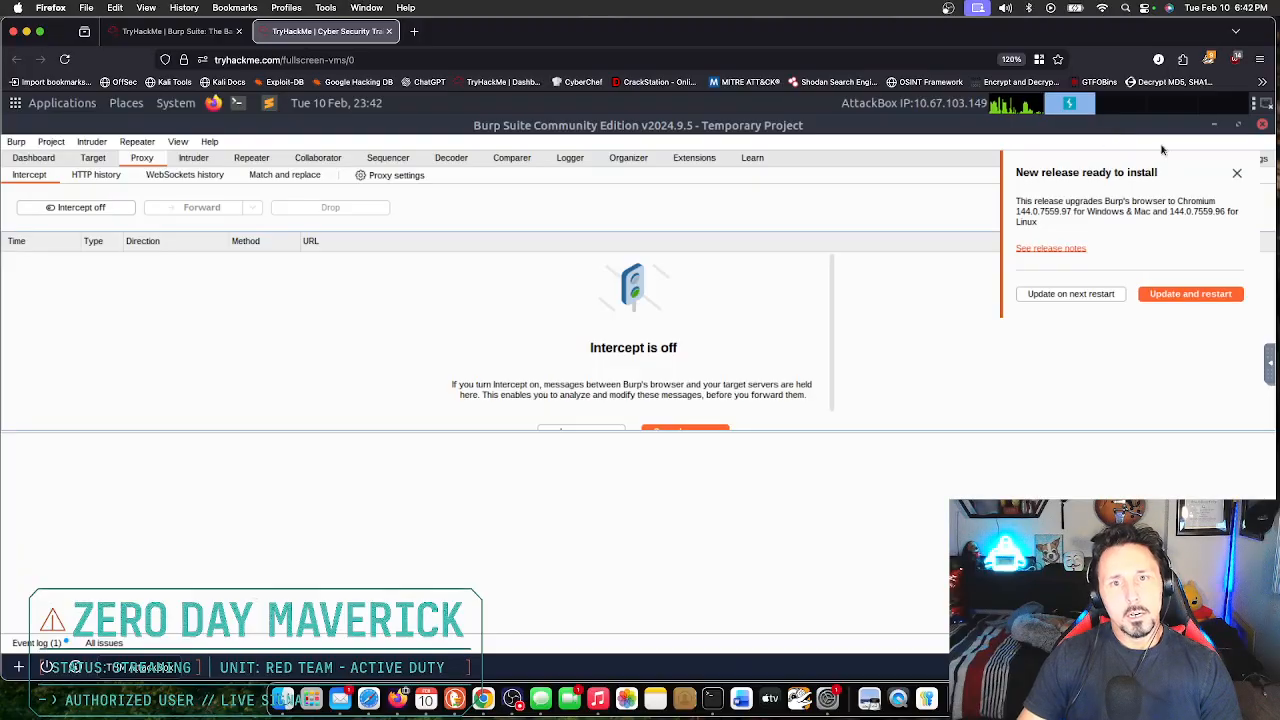
click(1238, 125)
drag(1100, 133, 1097, 172)
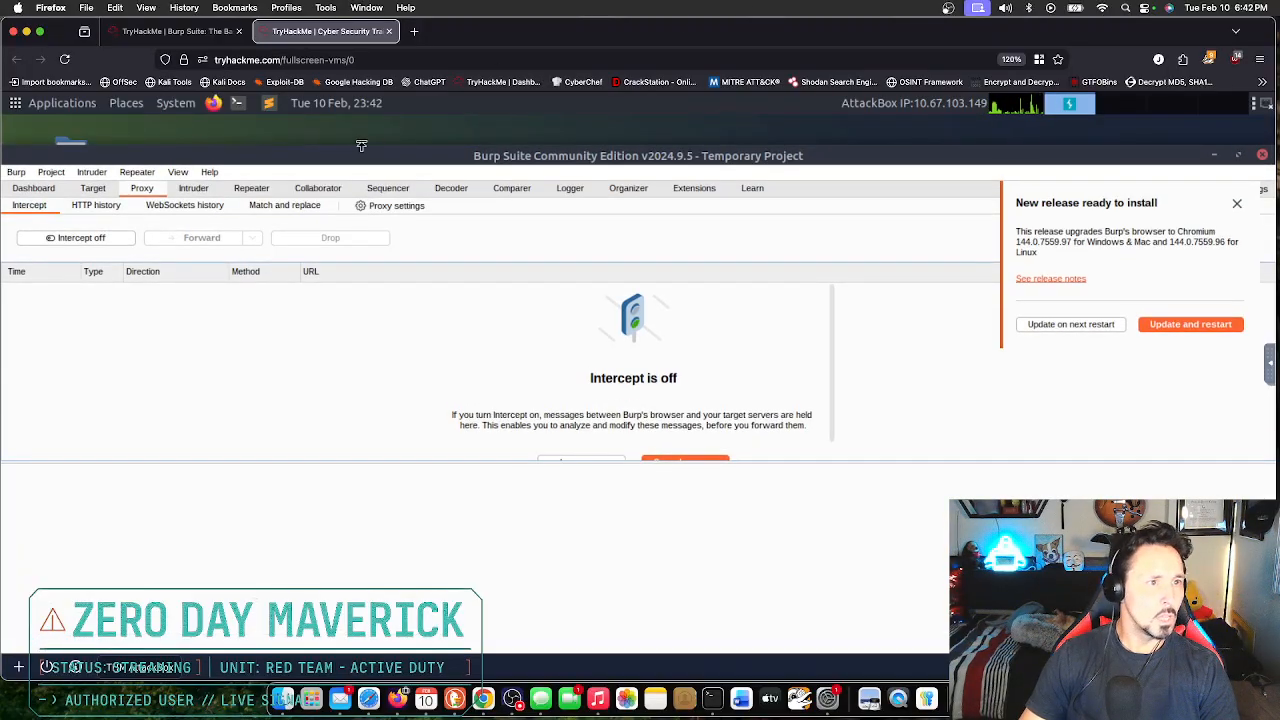
drag(361, 152, 420, 161)
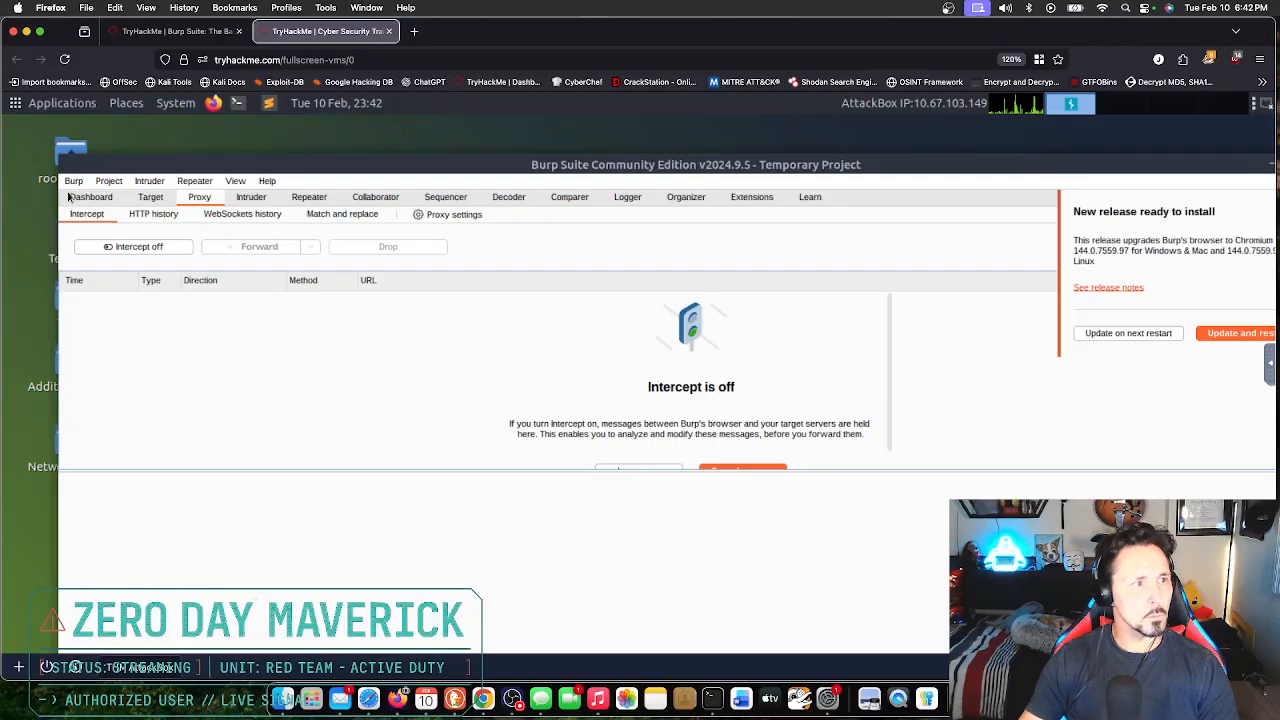
drag(62, 157, 462, 300)
drag(579, 250, 518, 149)
drag(325, 354, 487, 360)
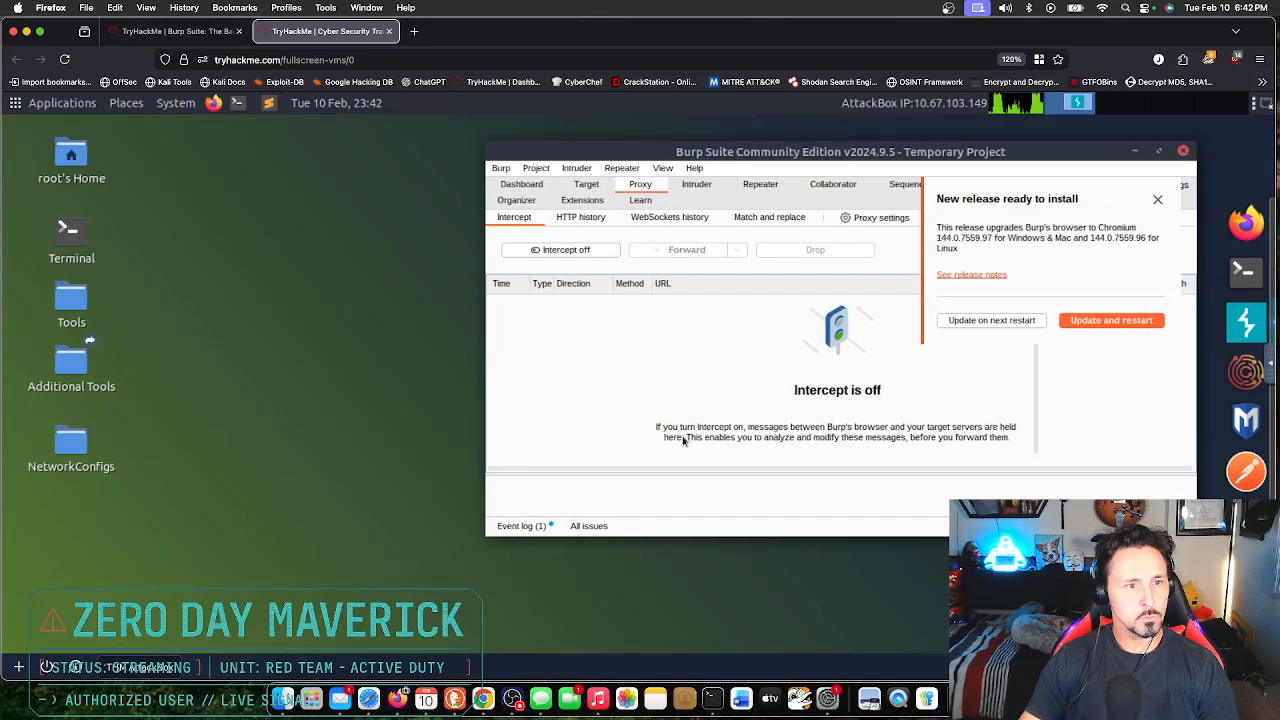
drag(1029, 148, 1055, 137)
click(603, 240)
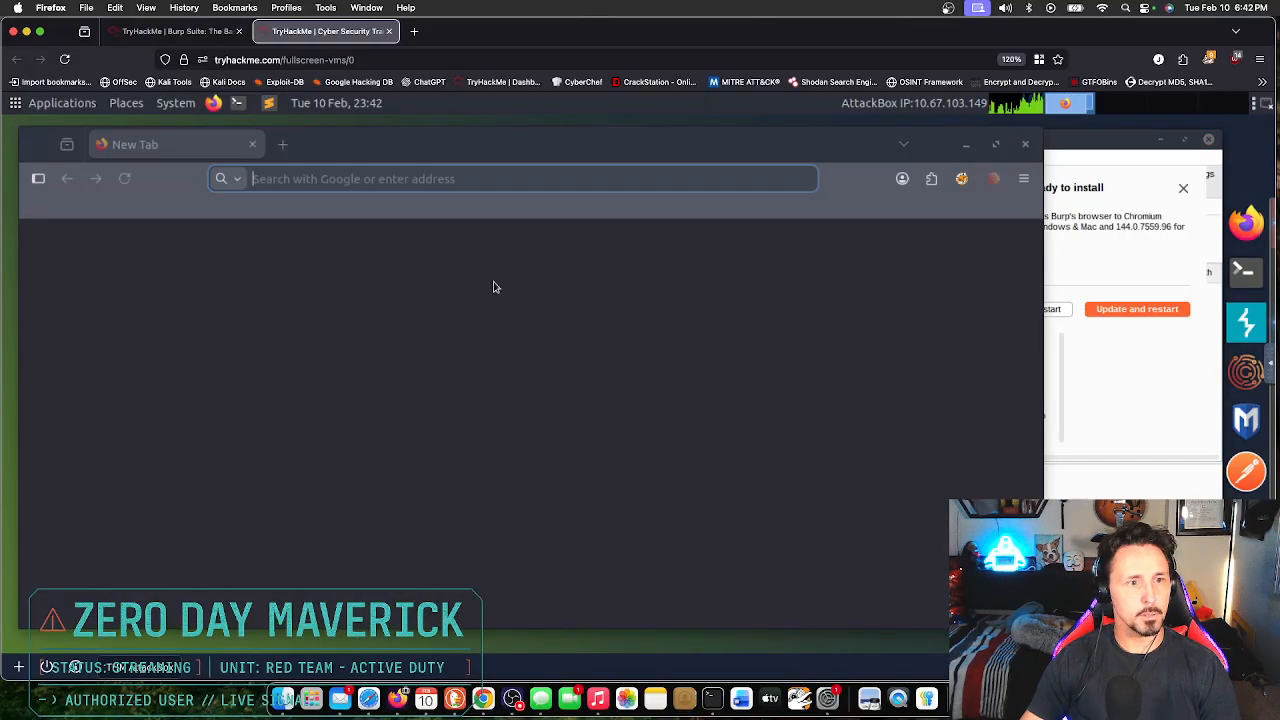
click(178, 30)
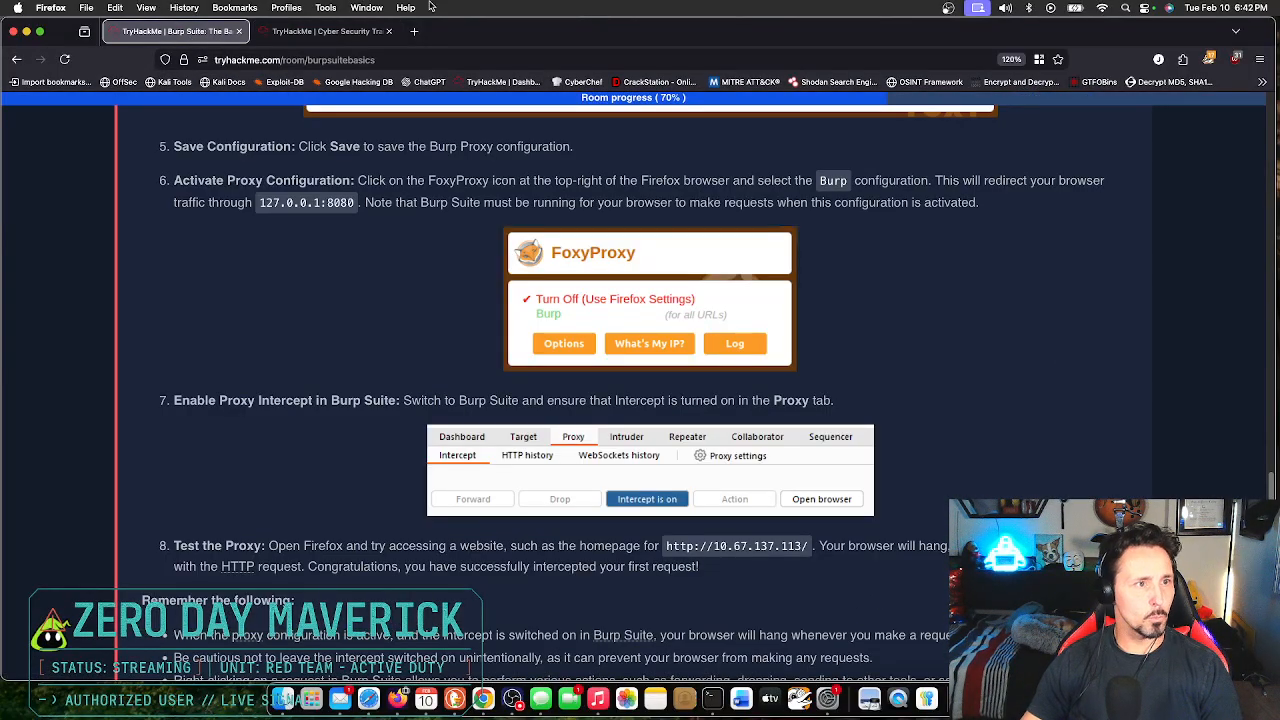
click(335, 31)
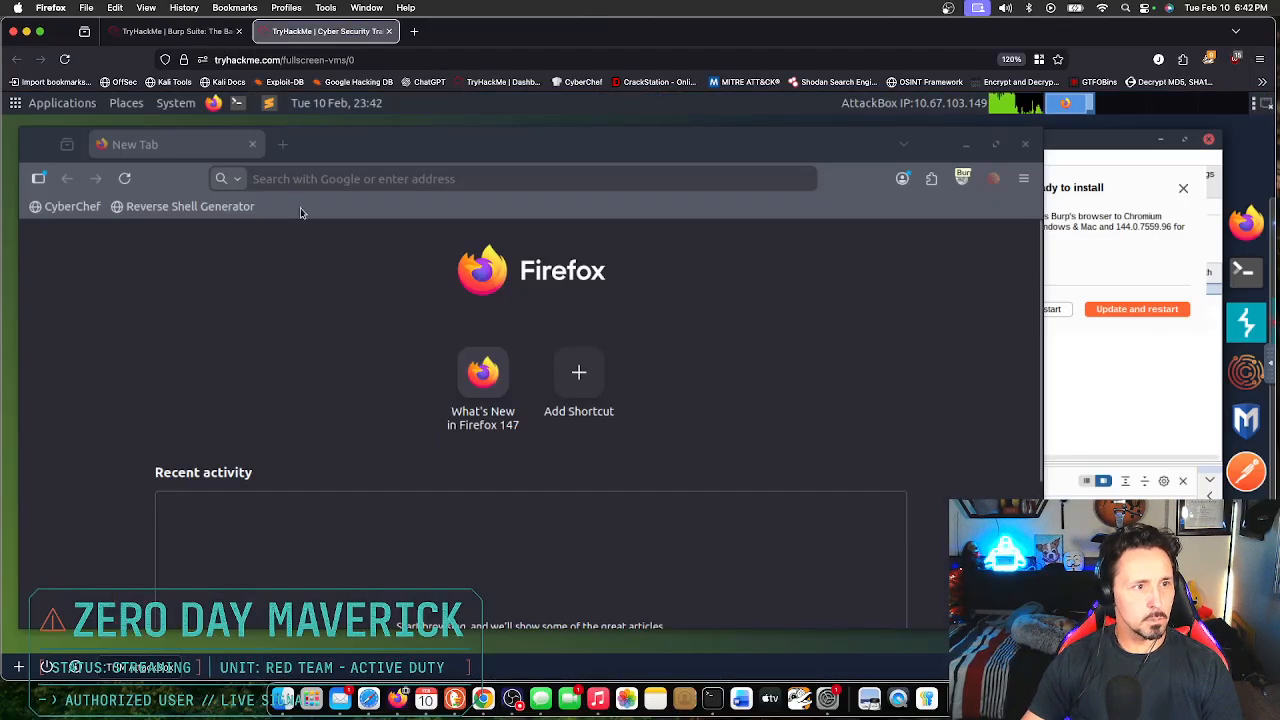
click(310, 179)
text(HTT)
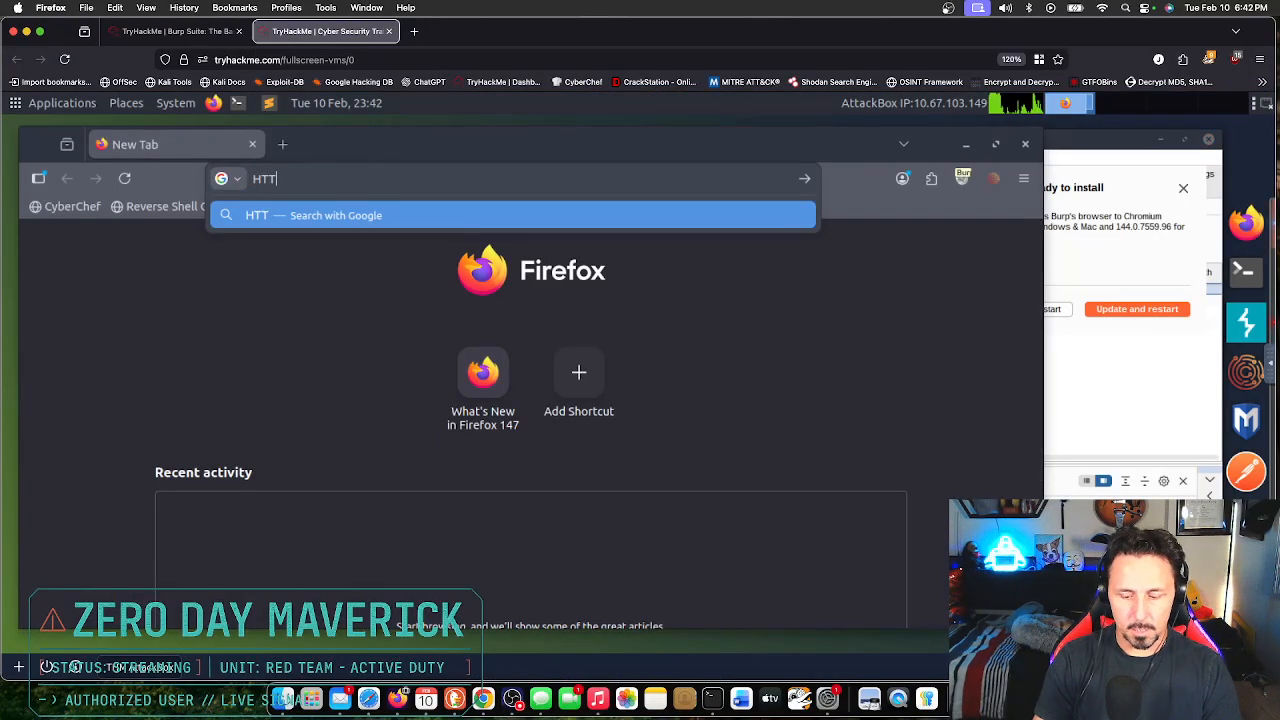
text(P)
key(BackSpace)
key(BackSpace)
key(BackSpace)
key(BackSpace)
text(ht)
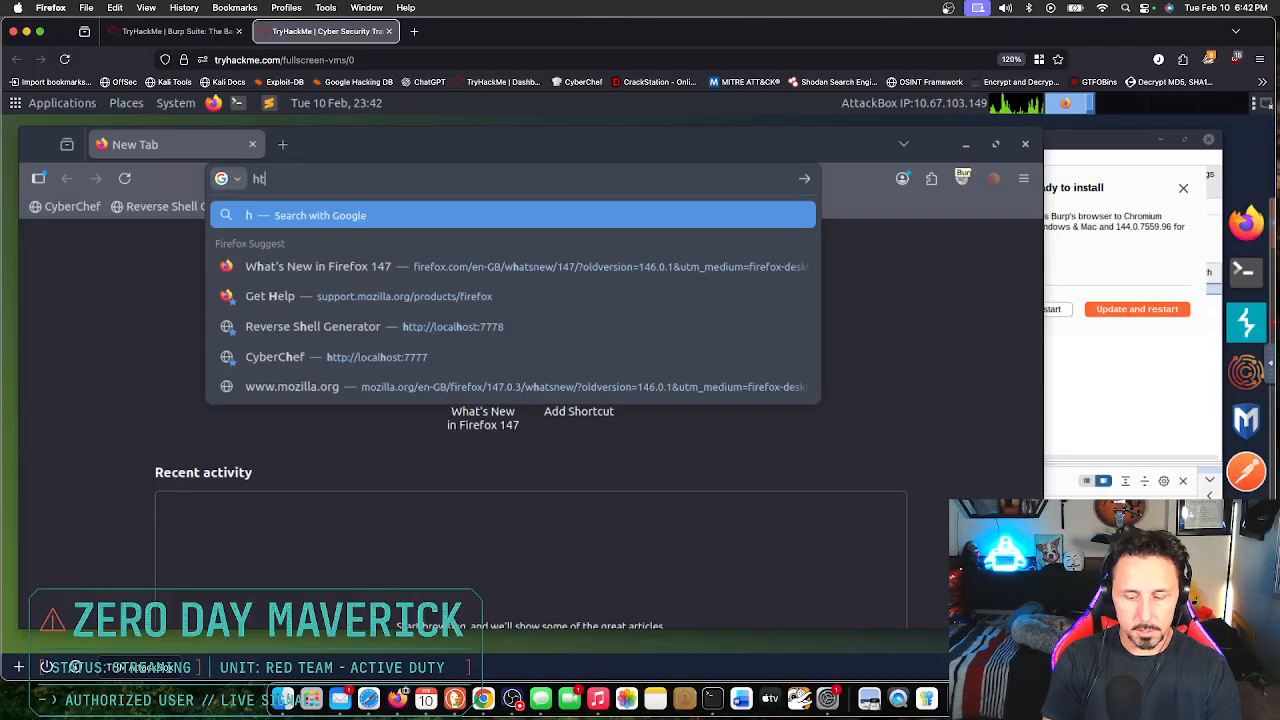
text(tp://10.)
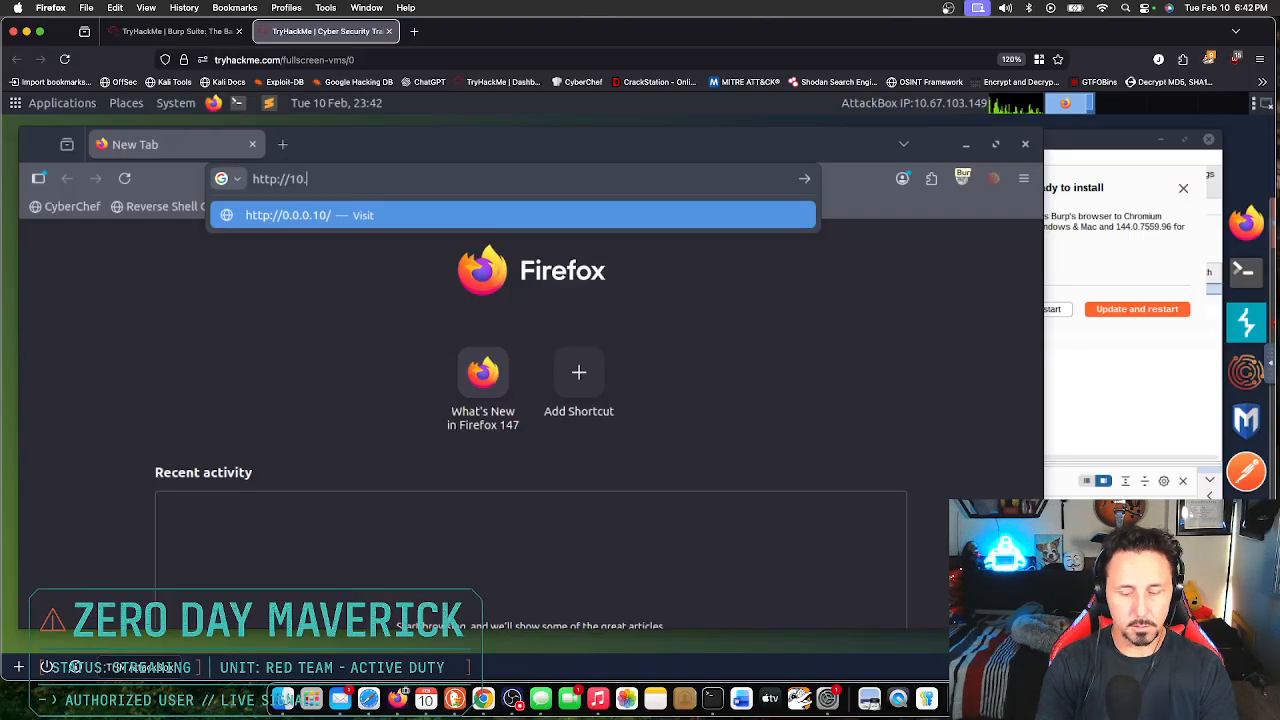
text(67)
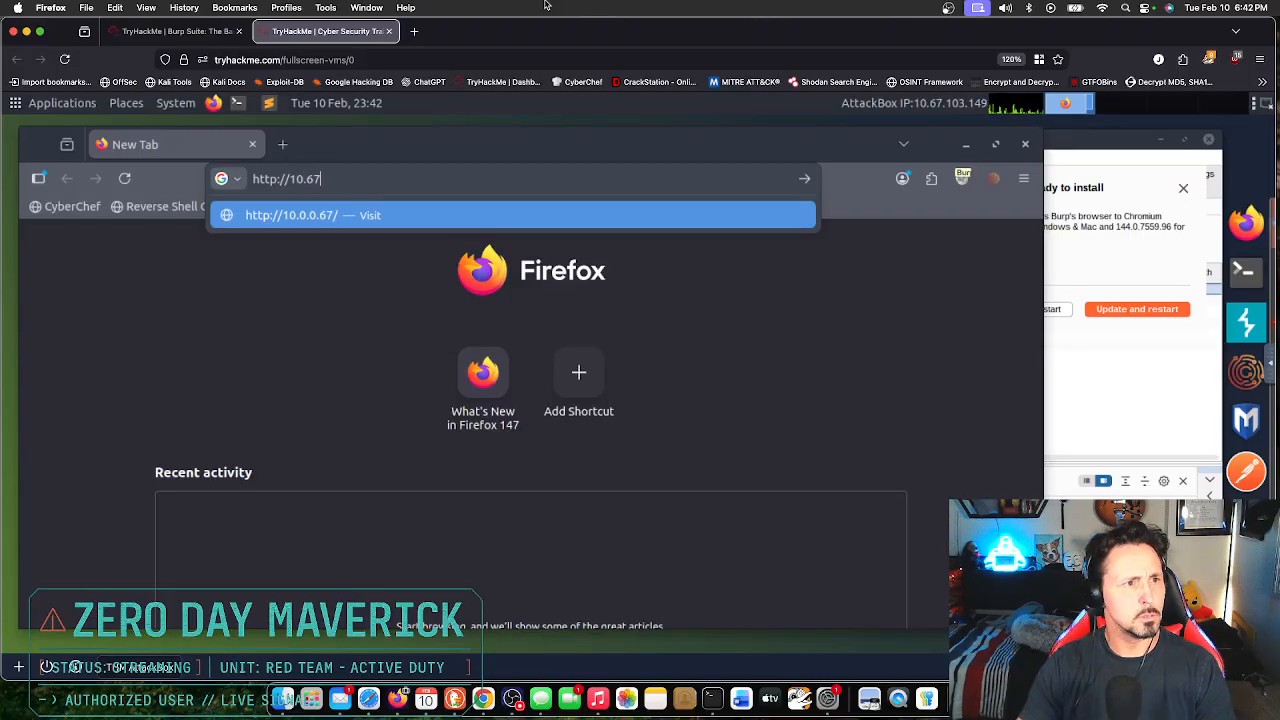
click(140, 30)
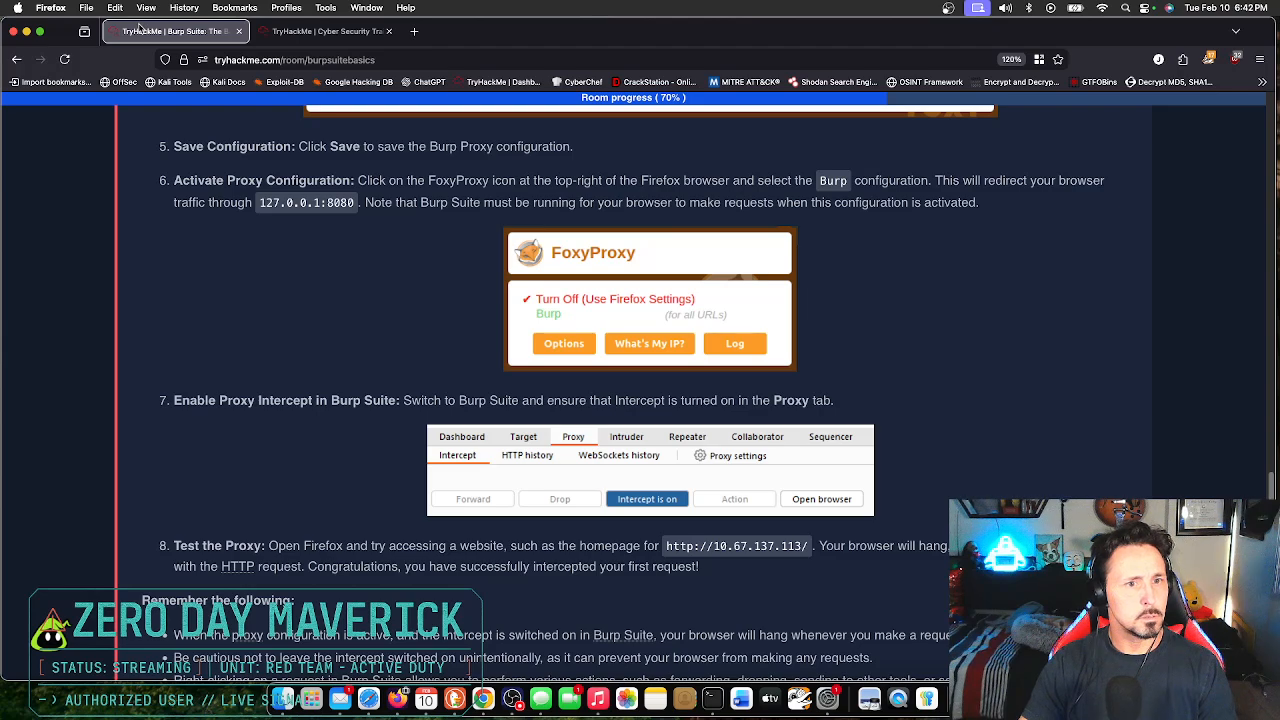
click(322, 31)
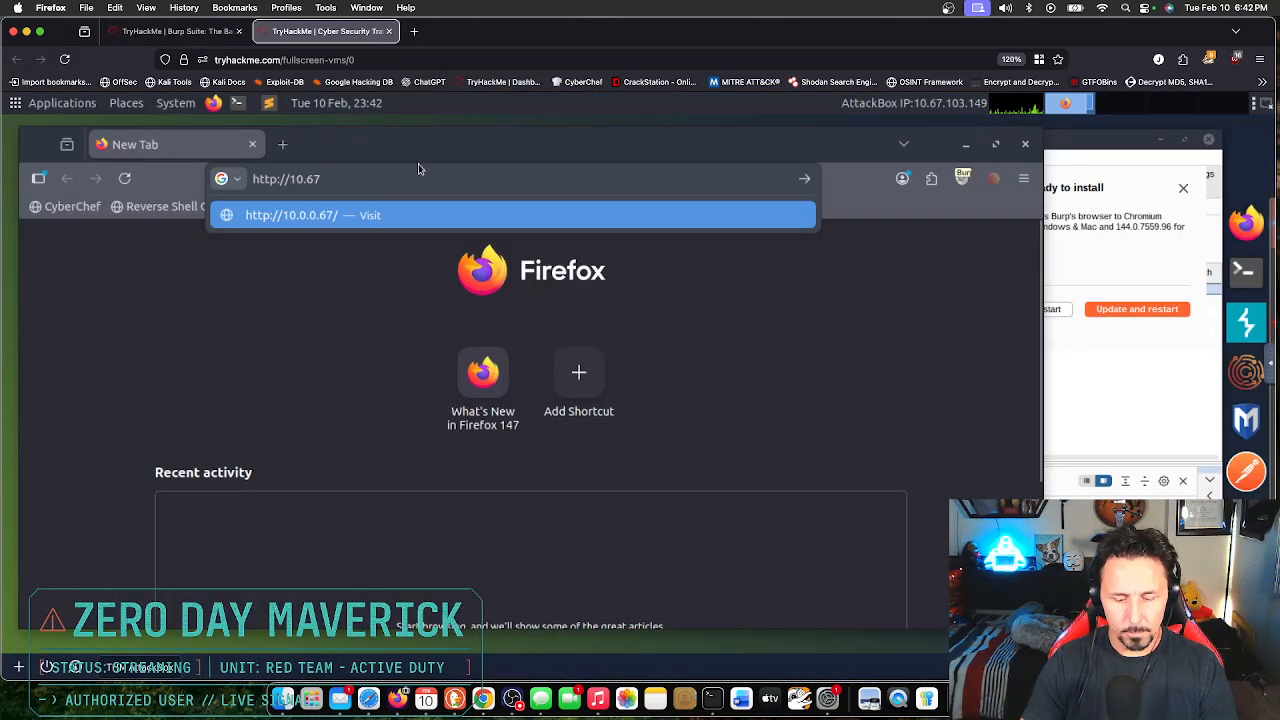
text(.113.1)
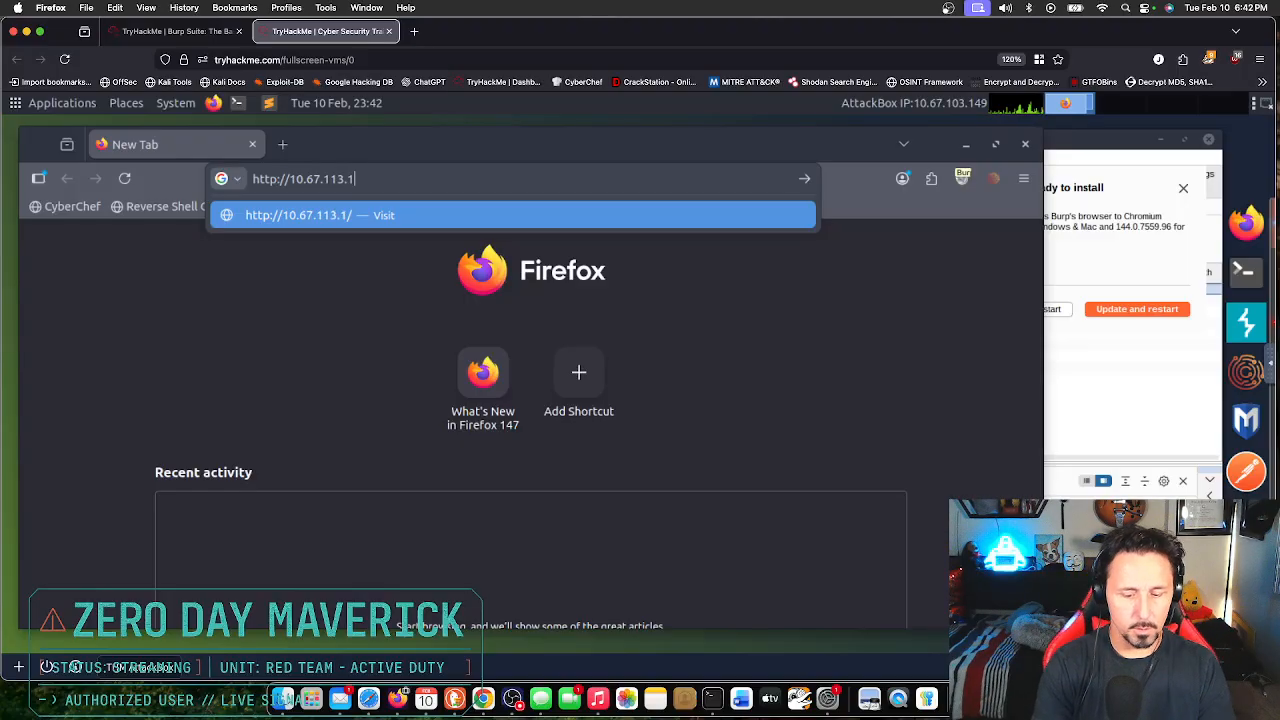
text(37)
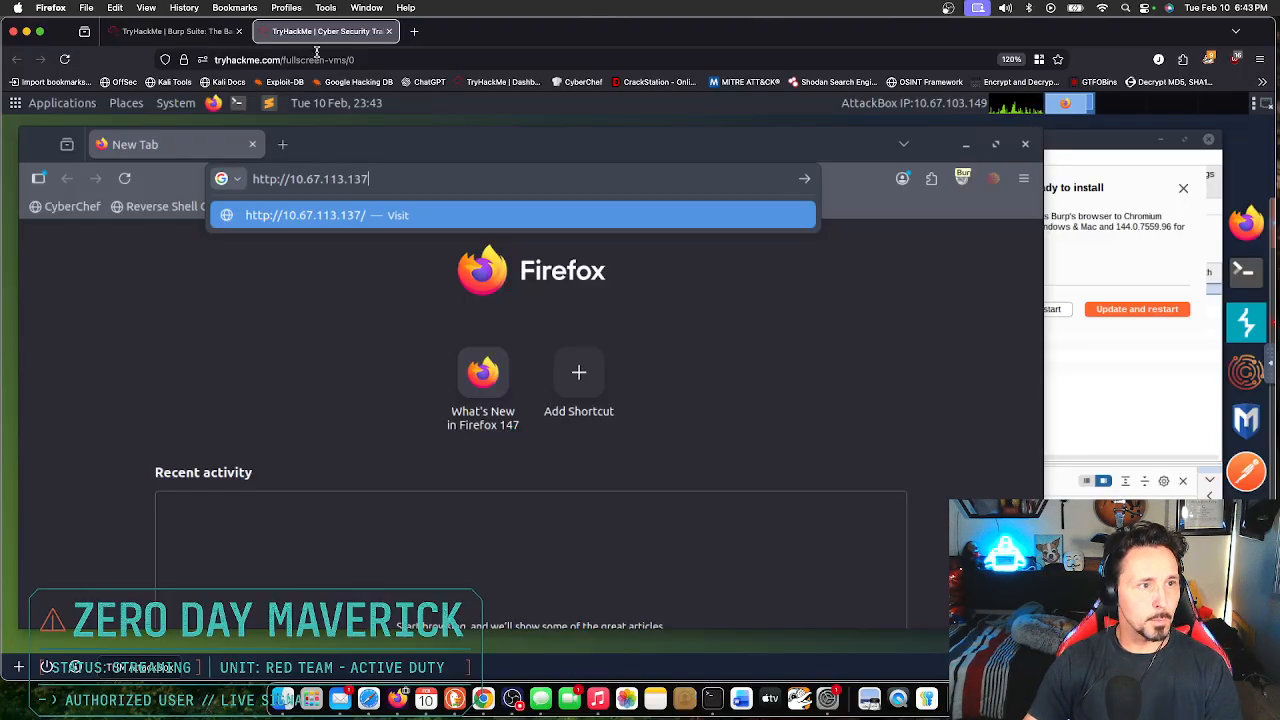
click(175, 31)
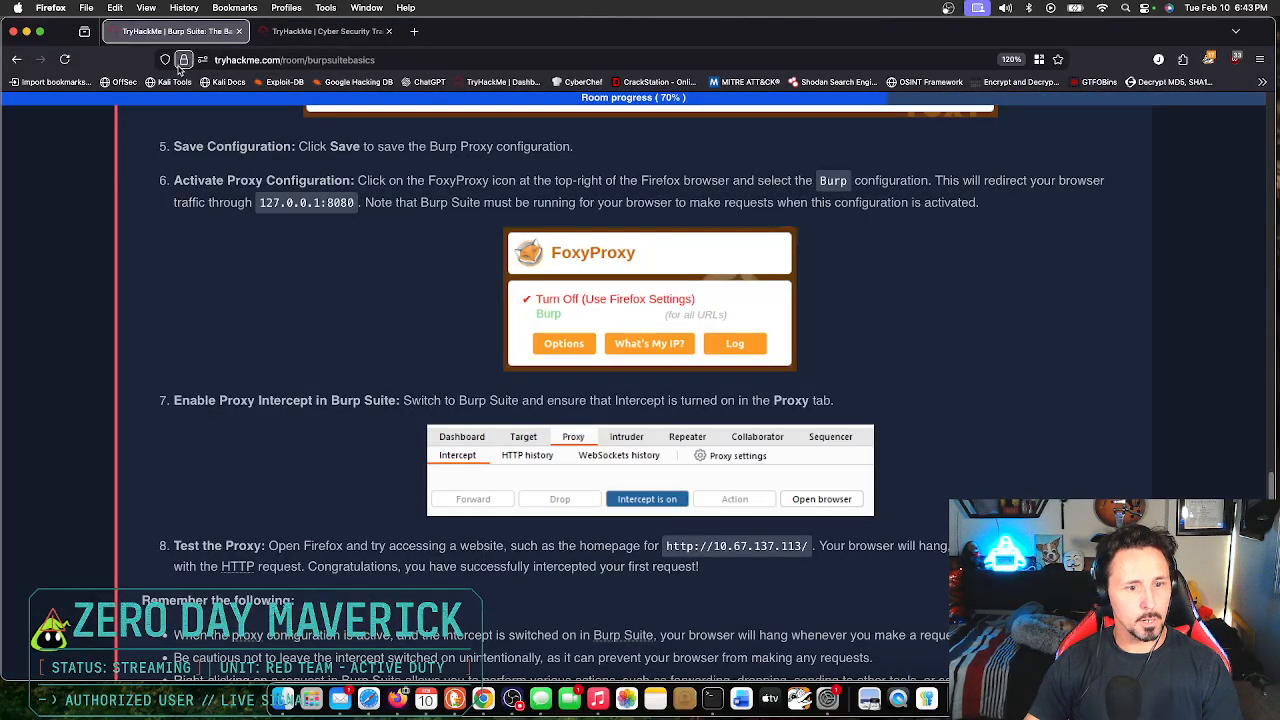
click(325, 31)
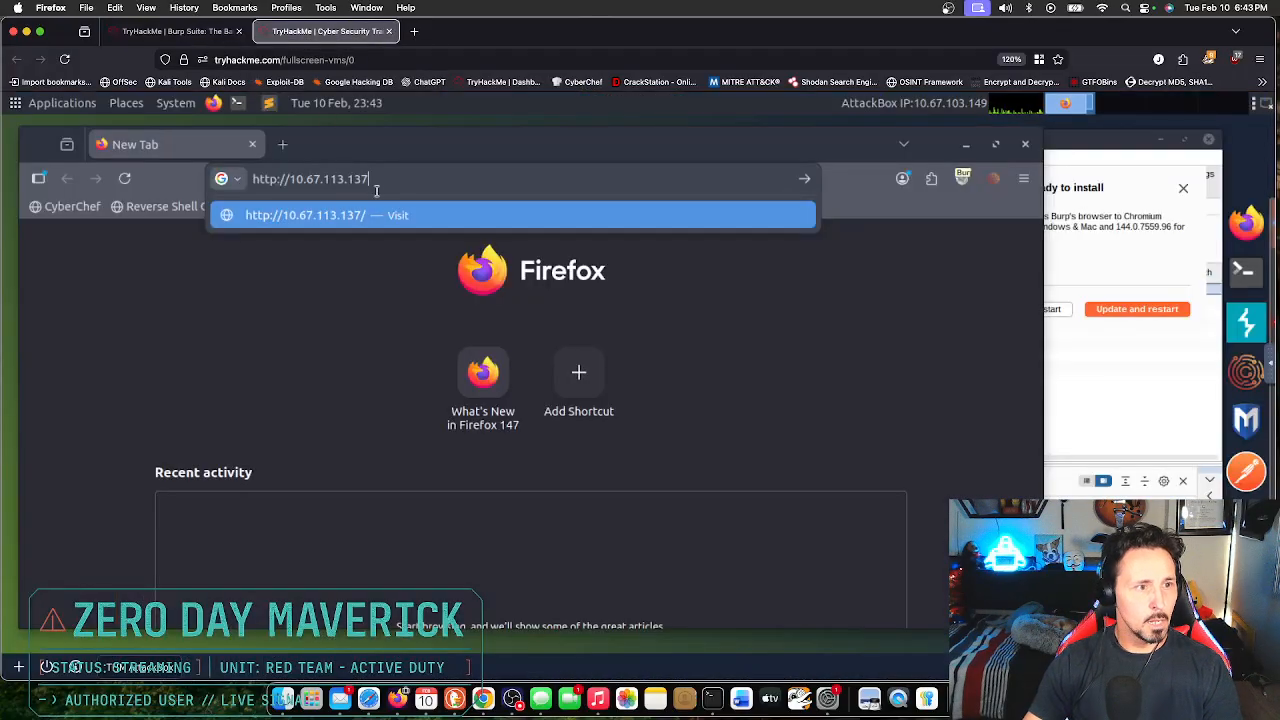
key(BackSpace)
key(BackSpace)
key(BackSpace)
key(BackSpace)
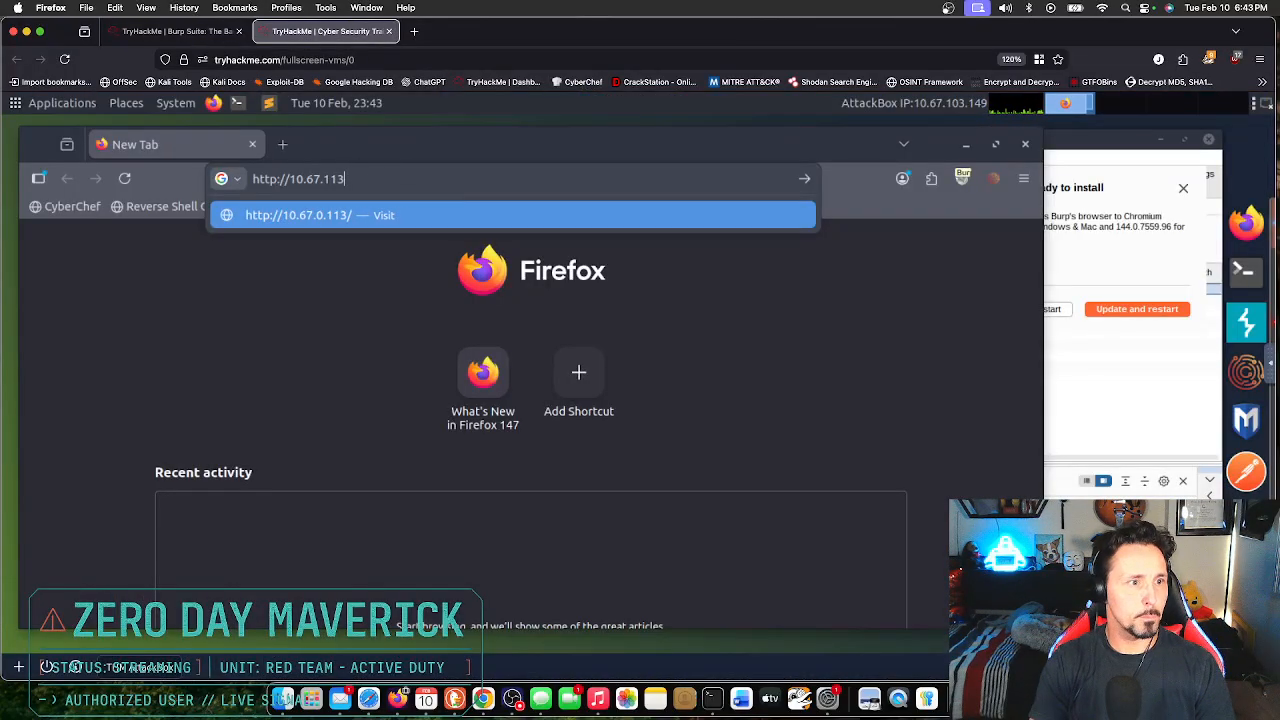
key(BackSpace)
text(7.113)
key(Return)
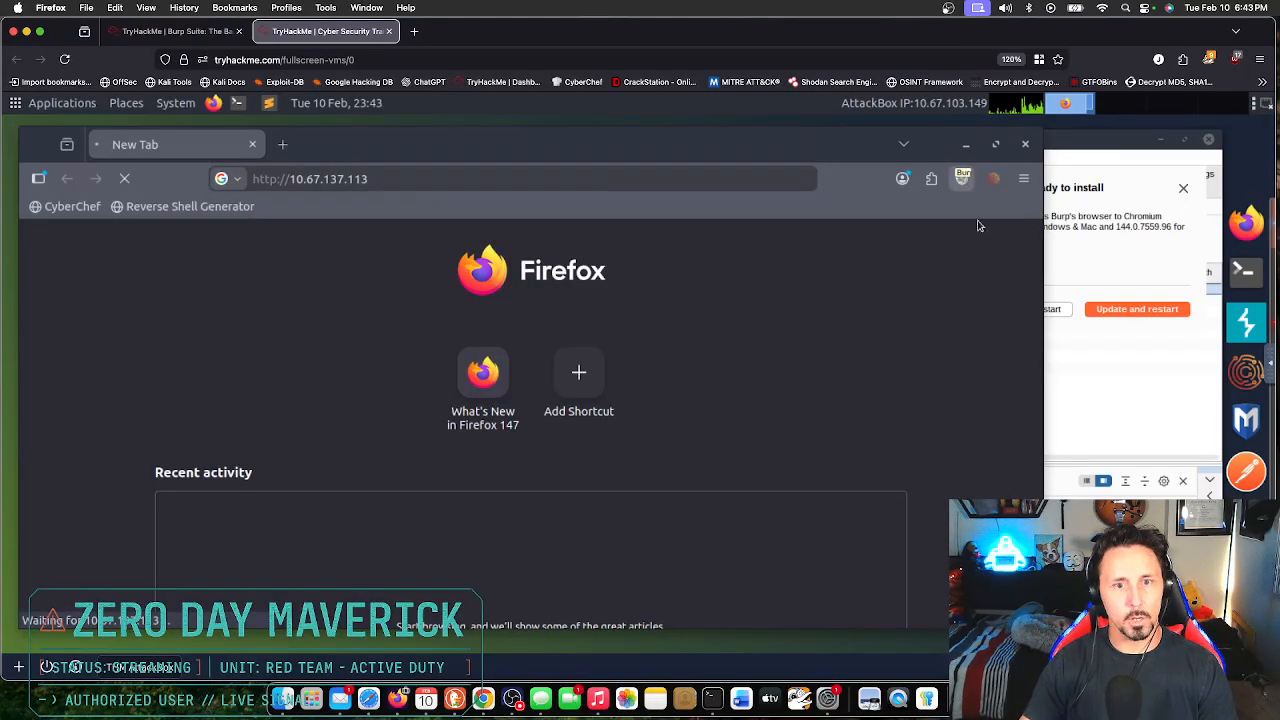
Step: Bring Burp Suite to the front, enlarge its window and read through the intercepted success.txt?ipv4 request
click(1106, 403)
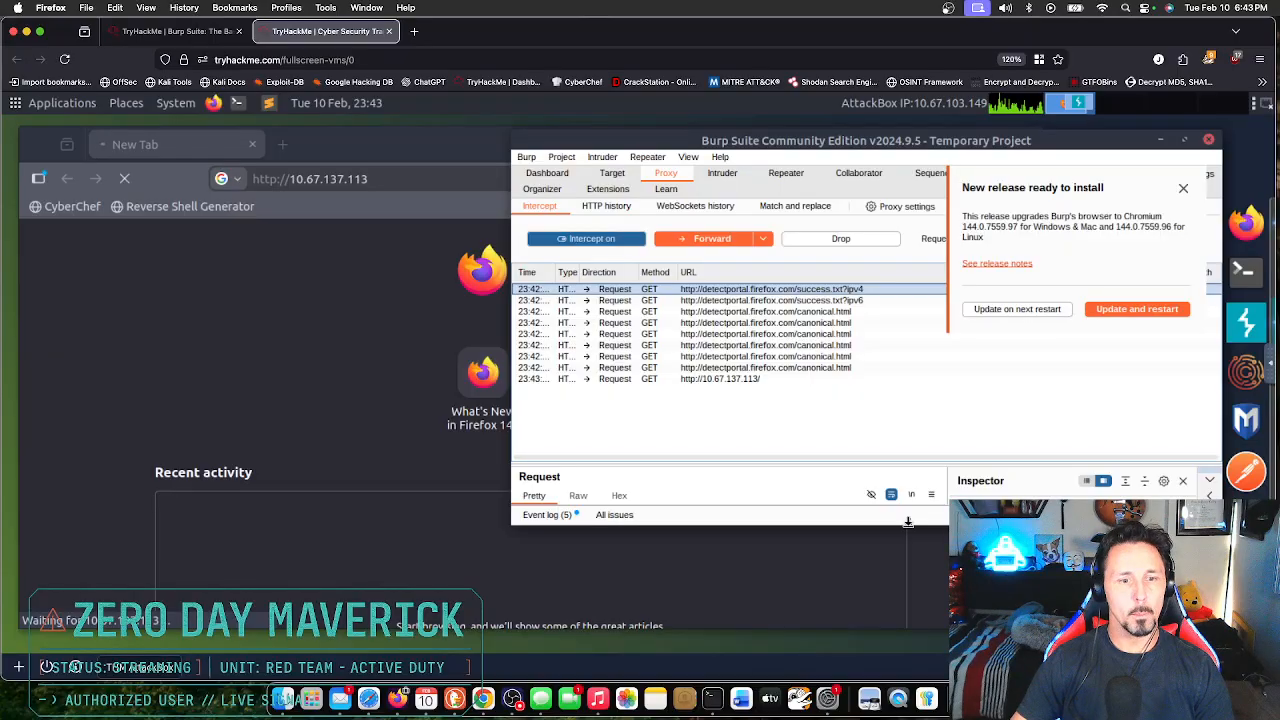
drag(908, 522, 910, 534)
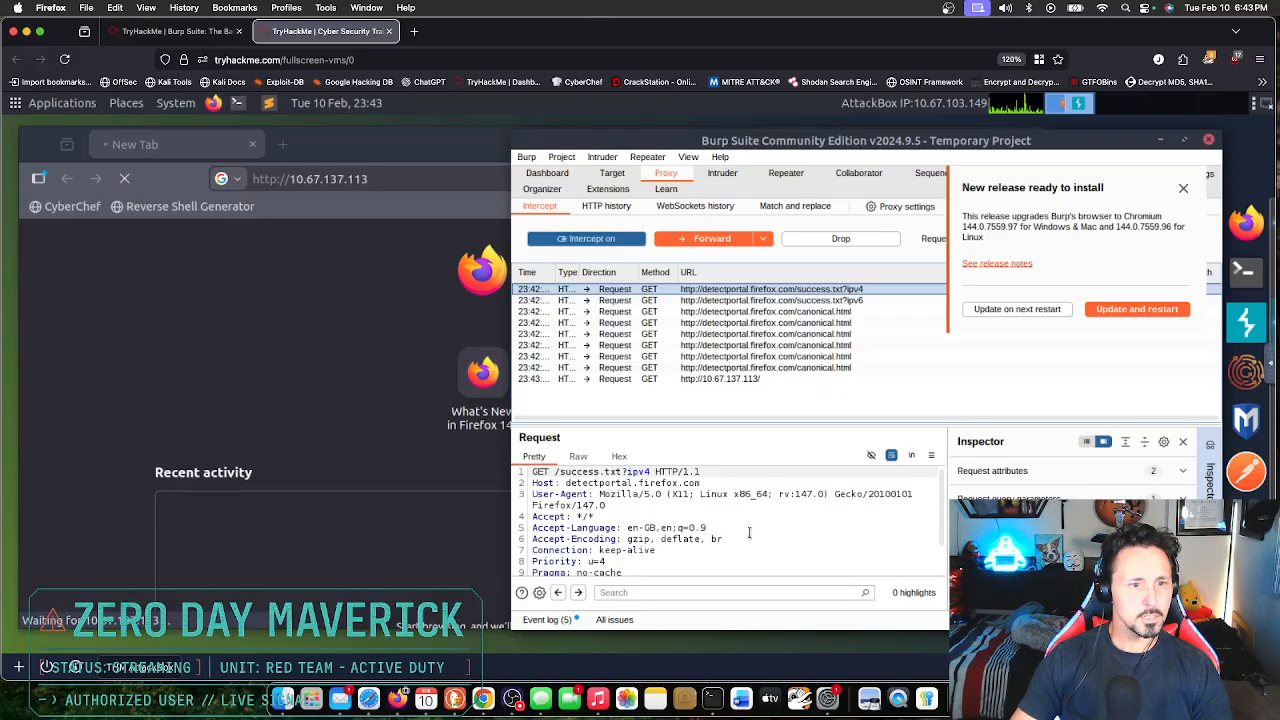
scroll(940, 516, down, 2)
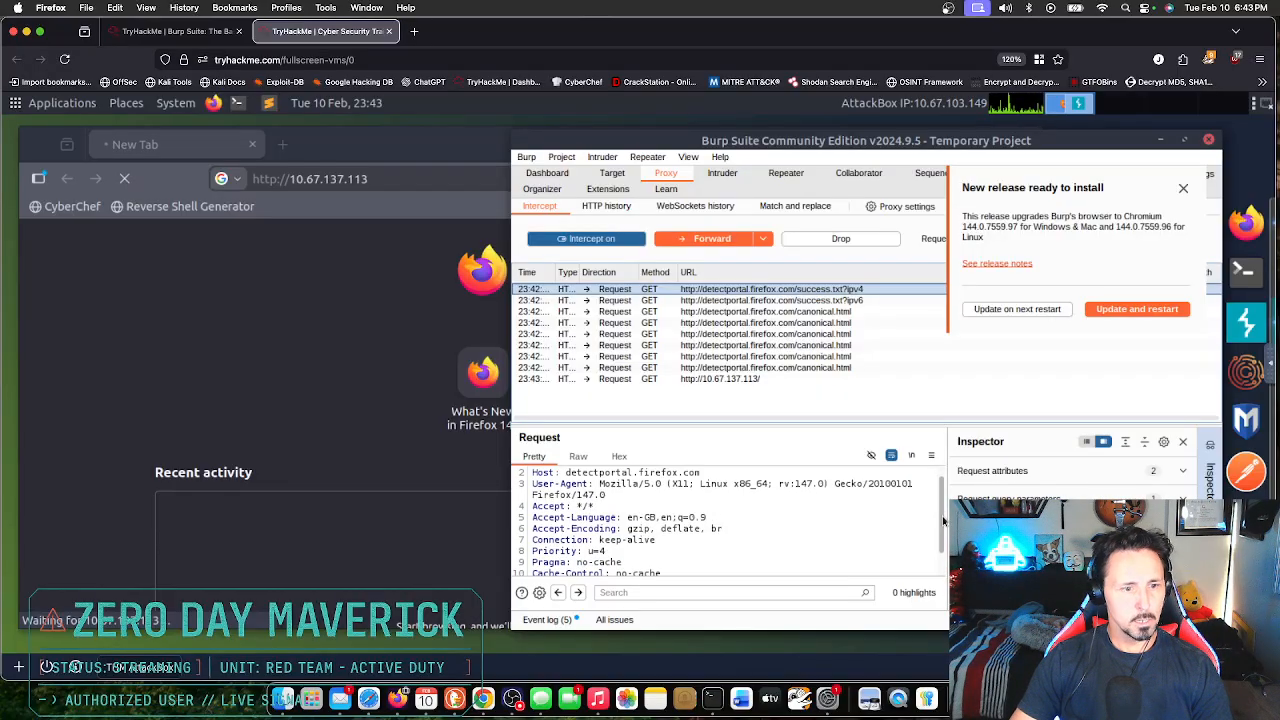
scroll(942, 527, down, 2)
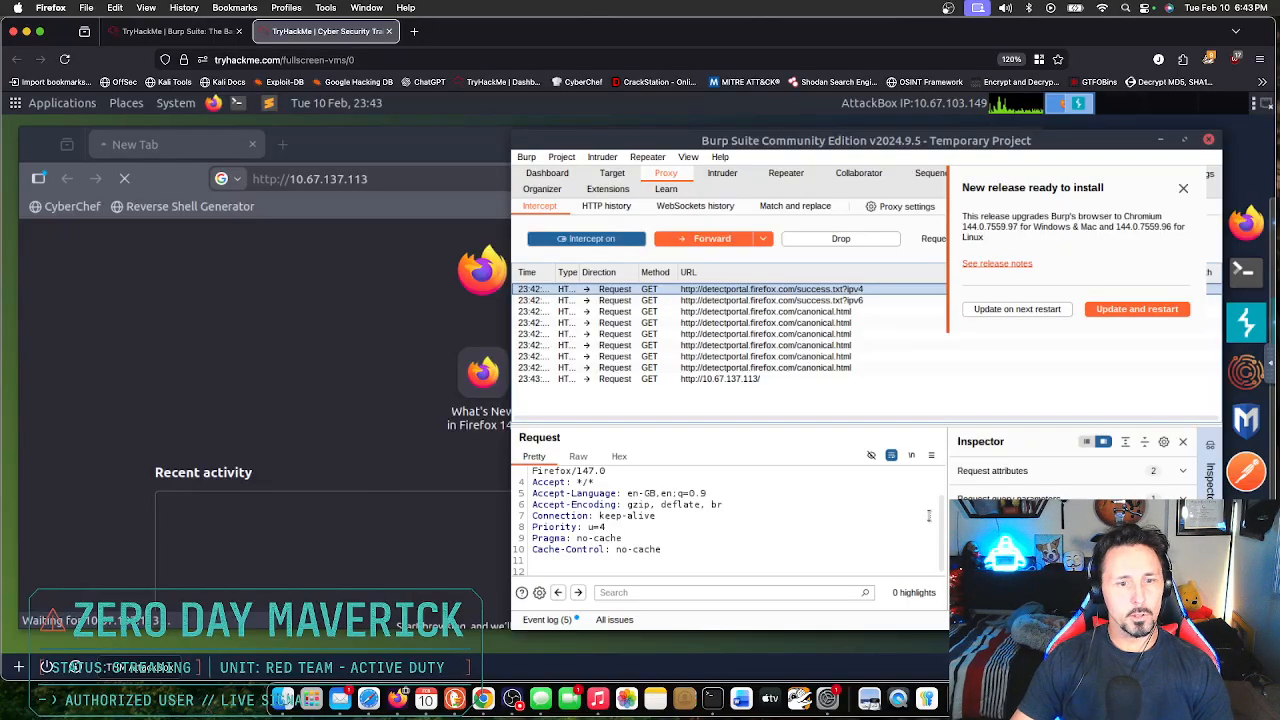
scroll(940, 536, up, 4)
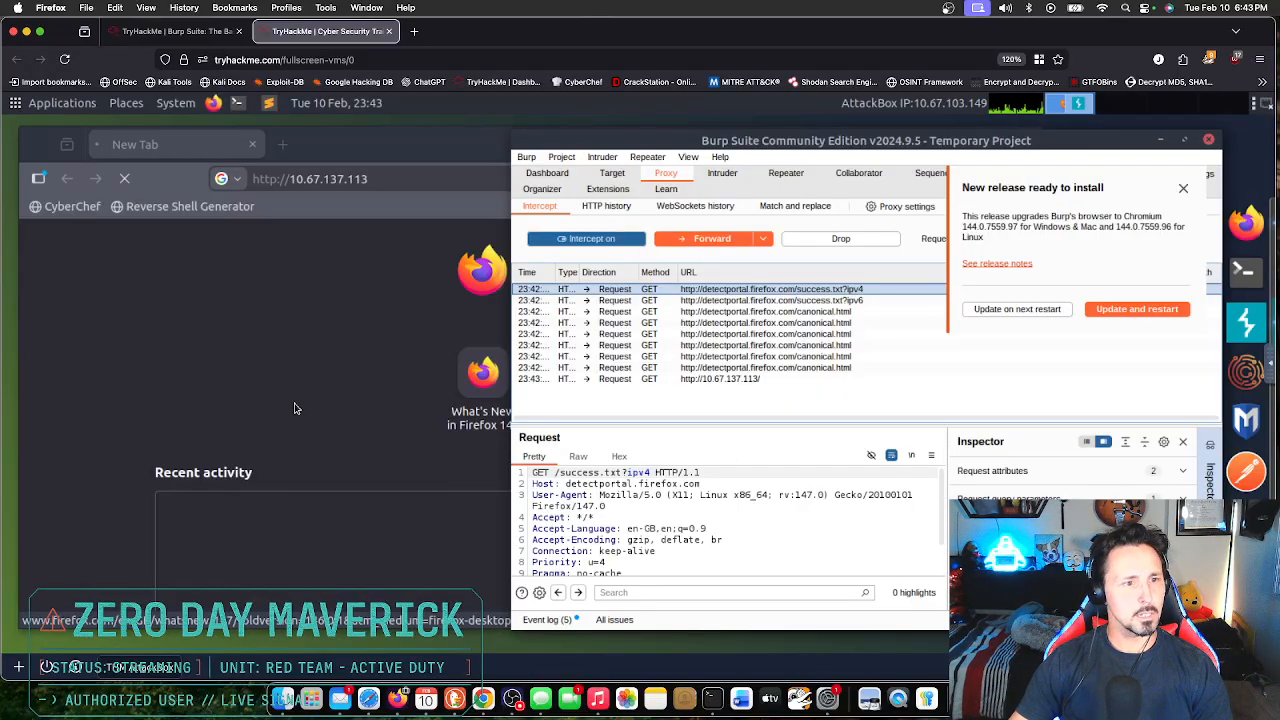
Step: Examine the intercepted success.txt?ipv6 request and the first canonical.html requests in the Intercept queue
click(585, 300)
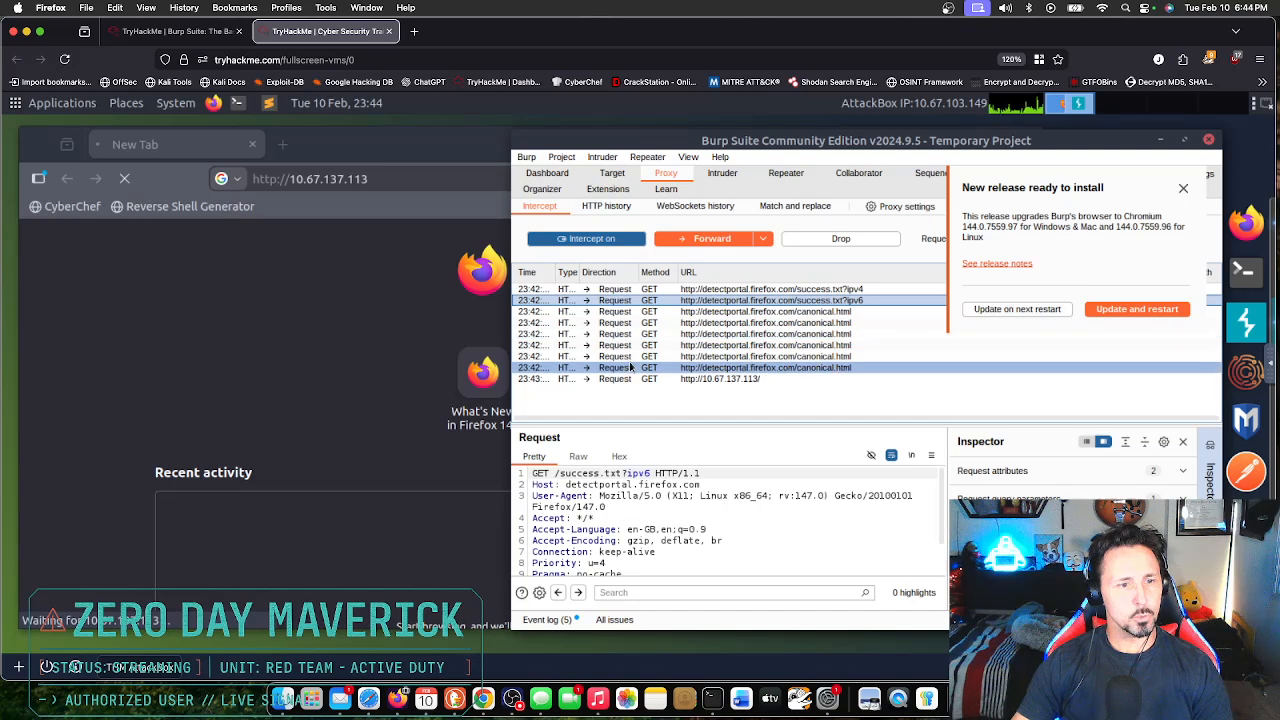
click(627, 313)
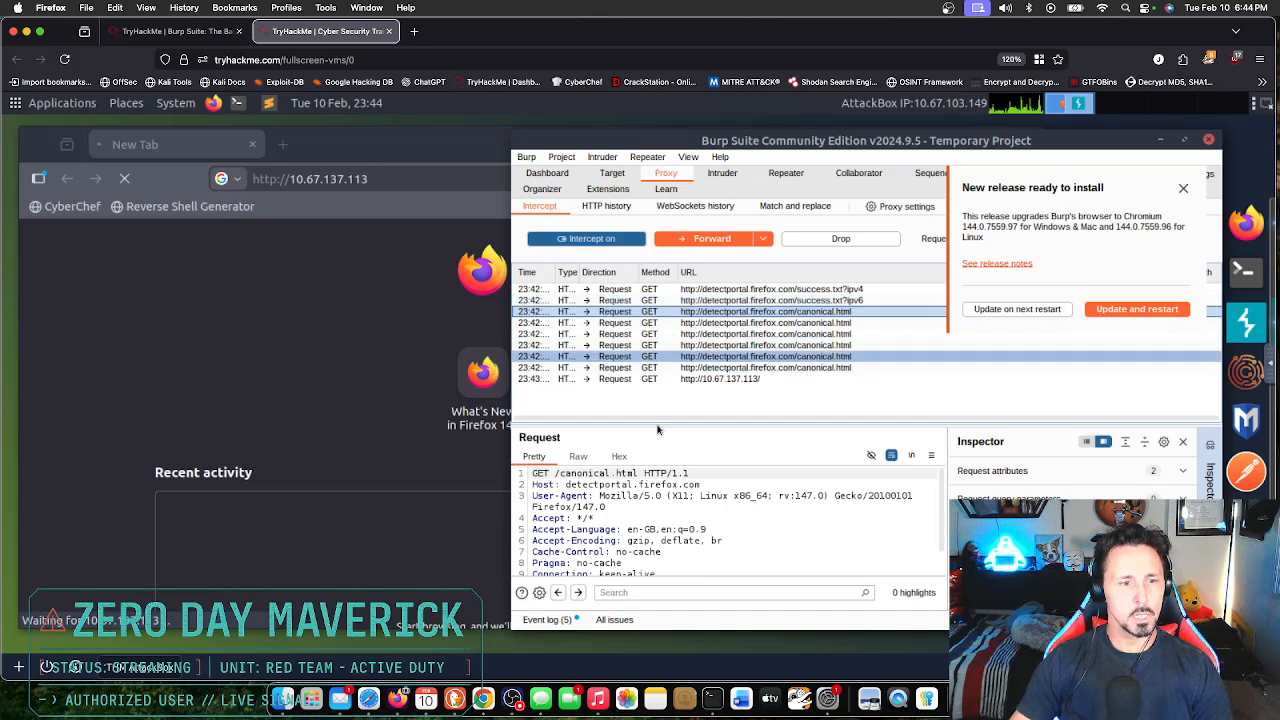
click(678, 323)
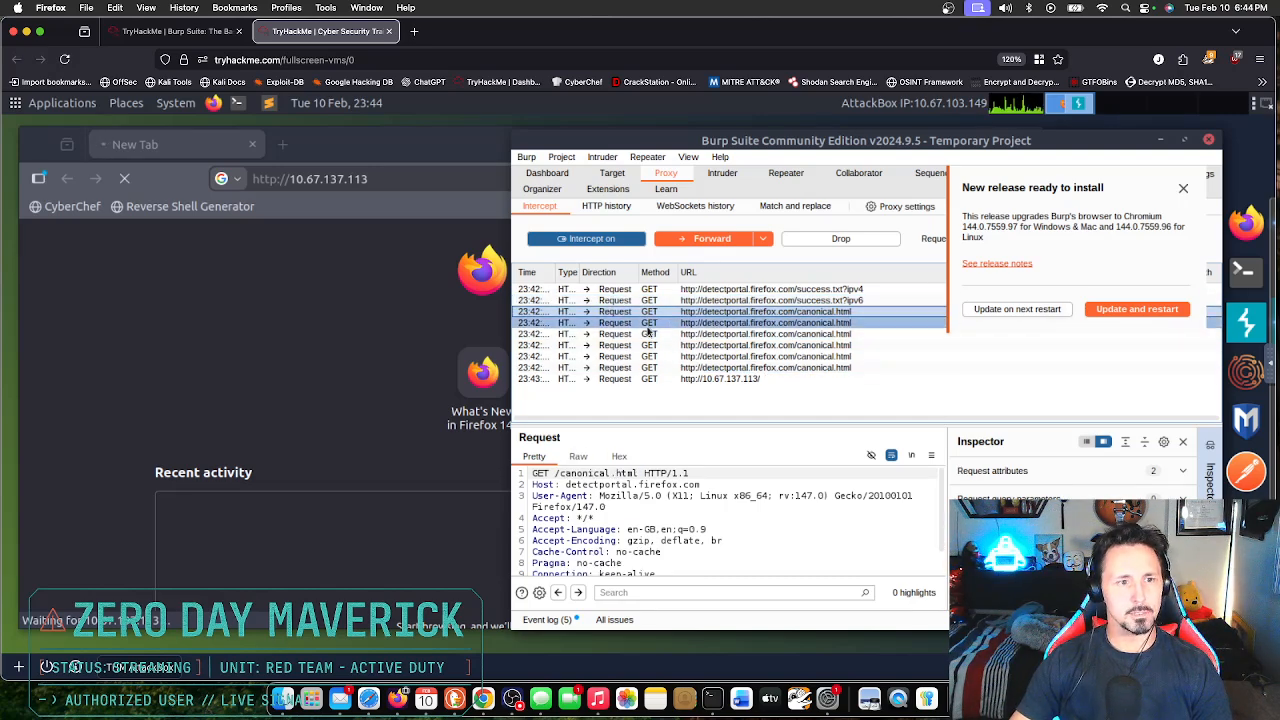
Step: Reread the room's Task 9 instructions on enabling Proxy Intercept and testing the proxy
click(172, 36)
scroll(340, 457, down, 2)
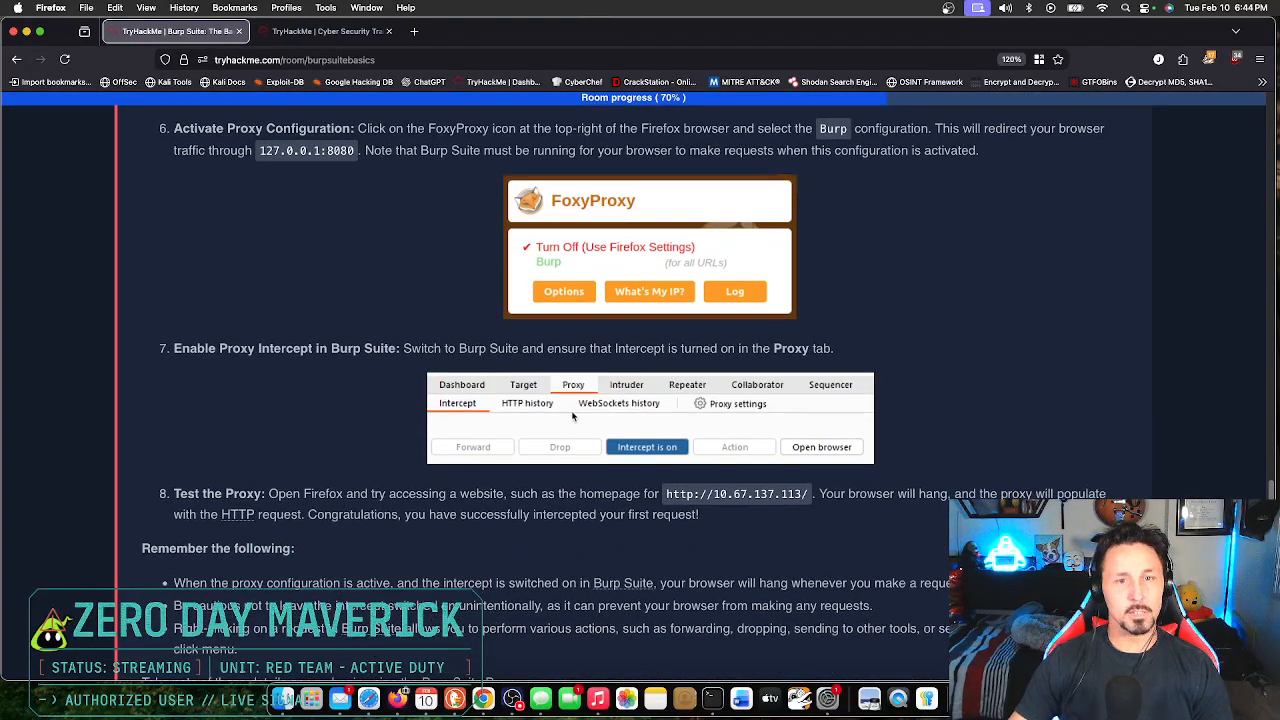
scroll(438, 470, down, 1)
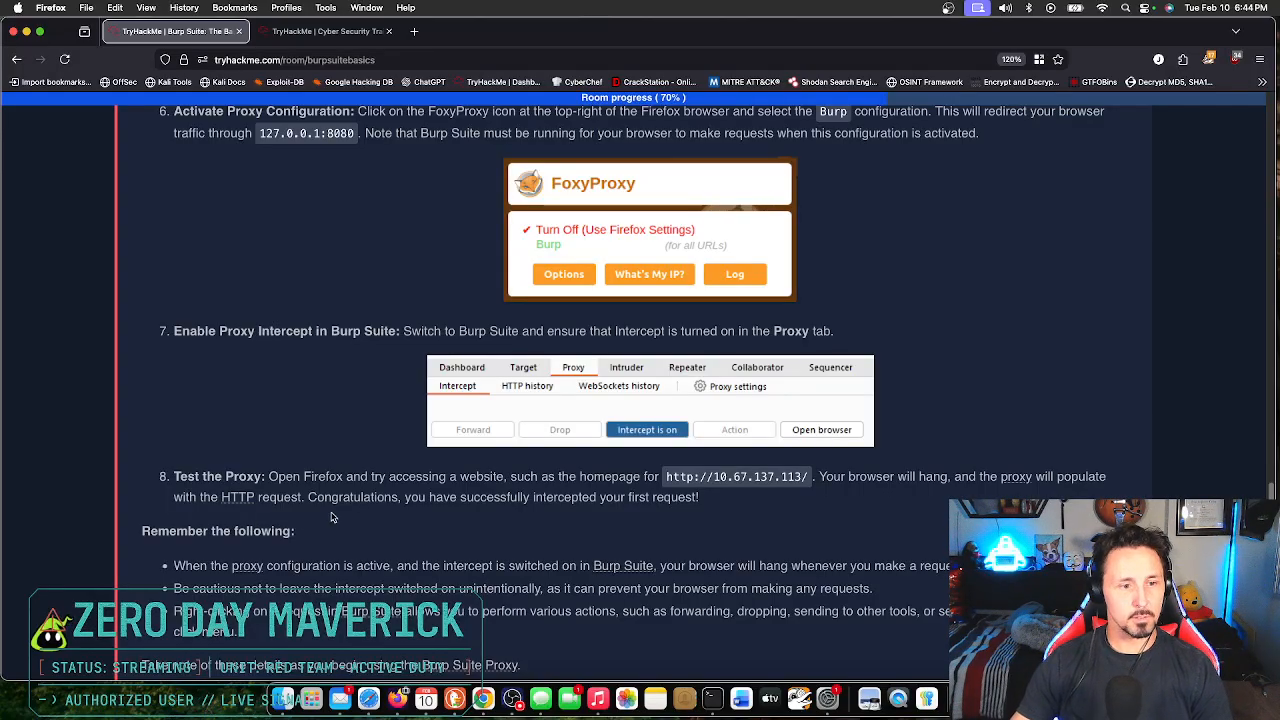
Step: Return to Burp Suite in the AttackBox and turn Intercept off to release the held requests
click(327, 40)
click(290, 322)
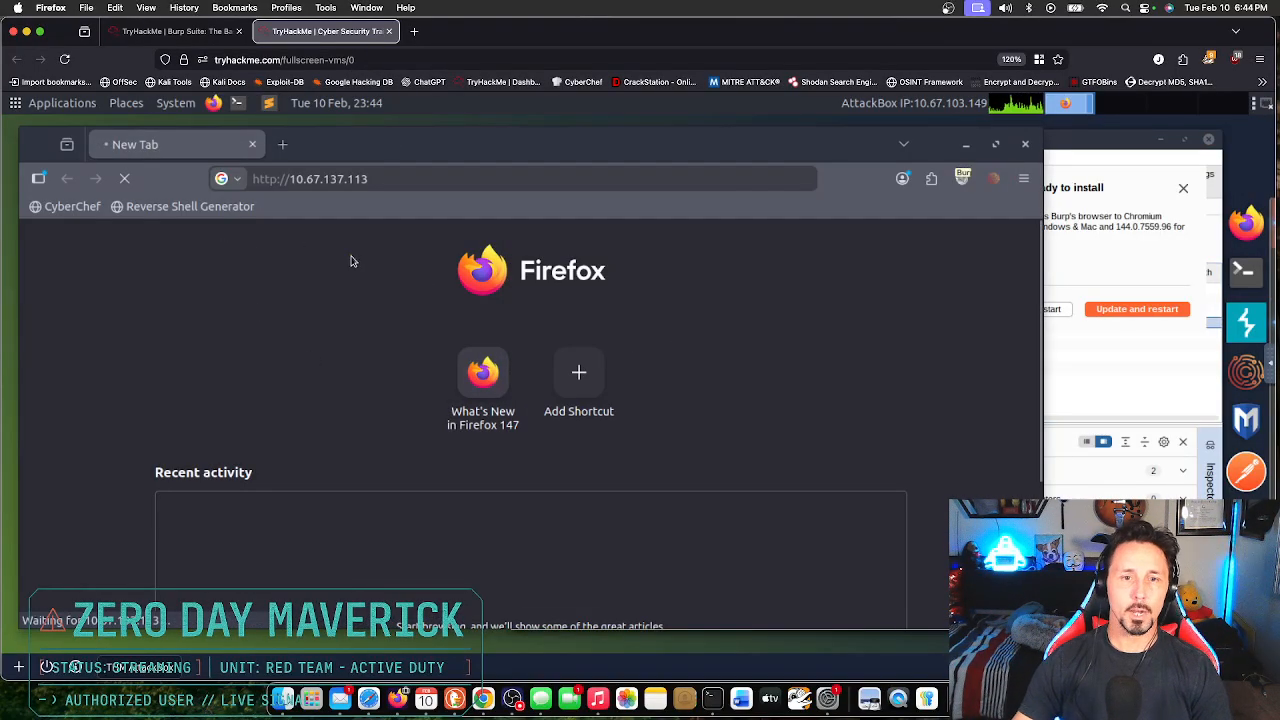
click(1080, 381)
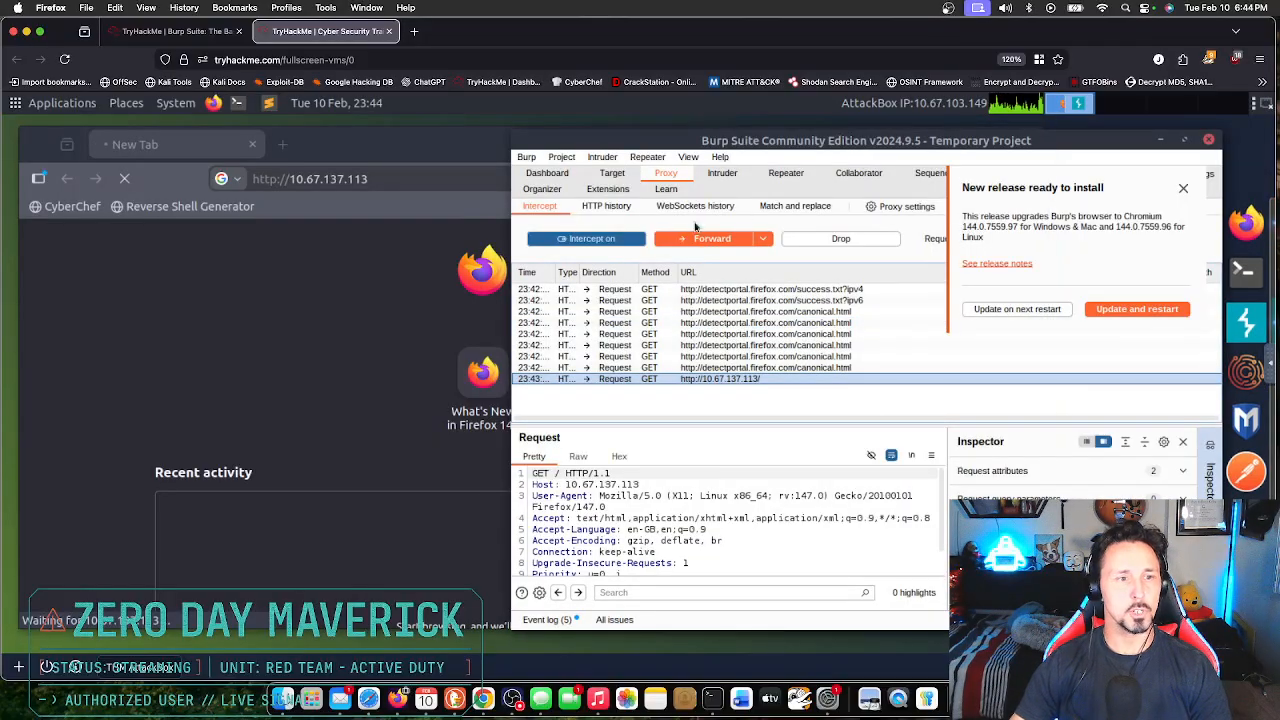
click(595, 238)
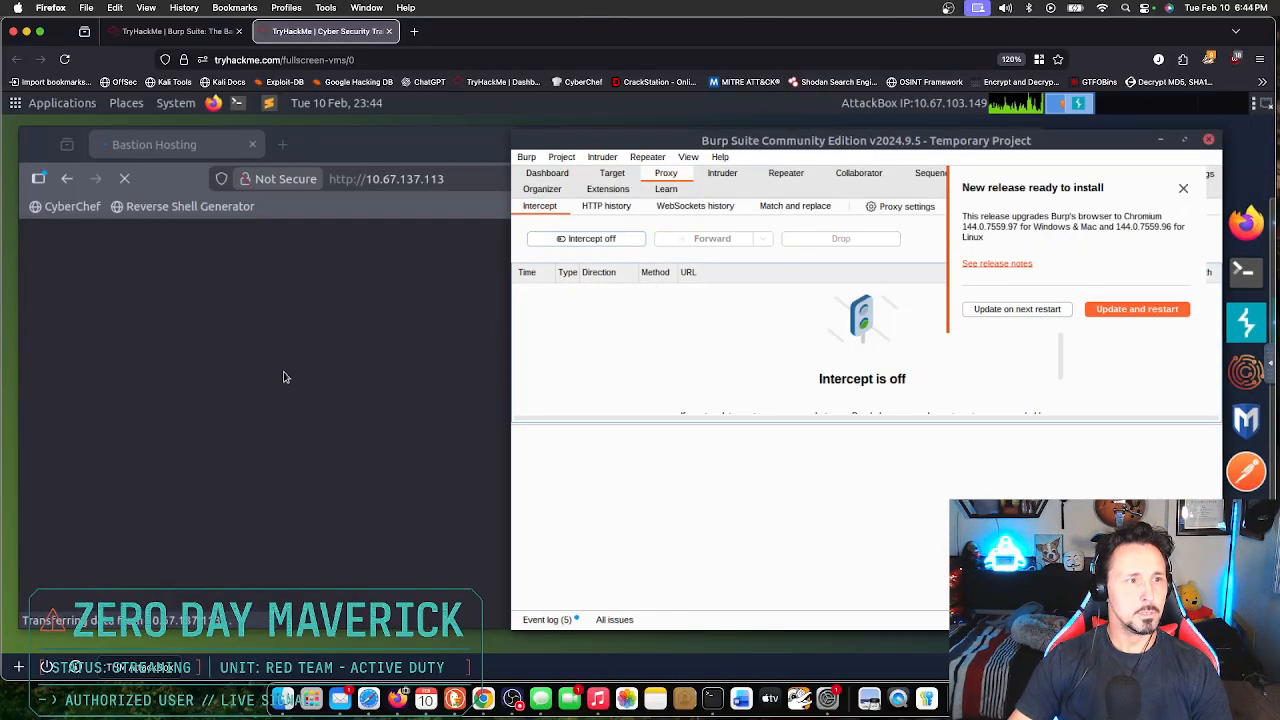
Step: Bring the AttackBox's Firefox to the front and look through the Bastion Hosting homepage
click(349, 408)
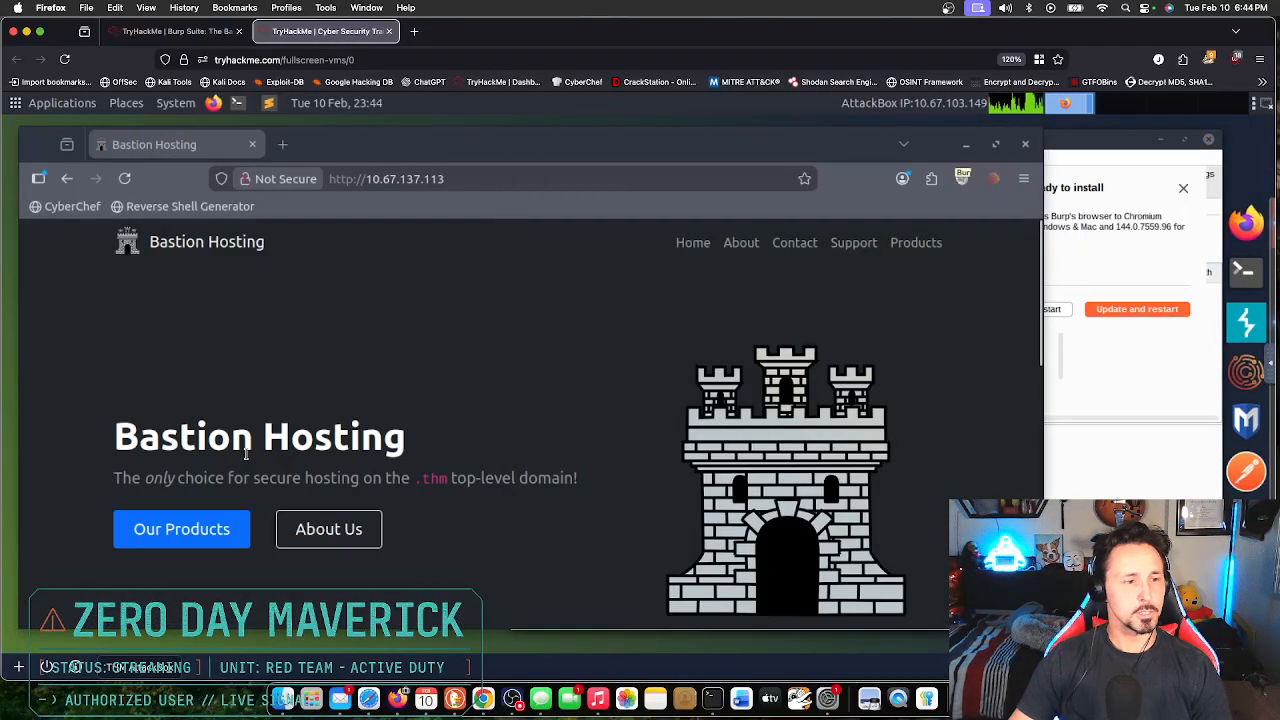
scroll(868, 453, down, 5)
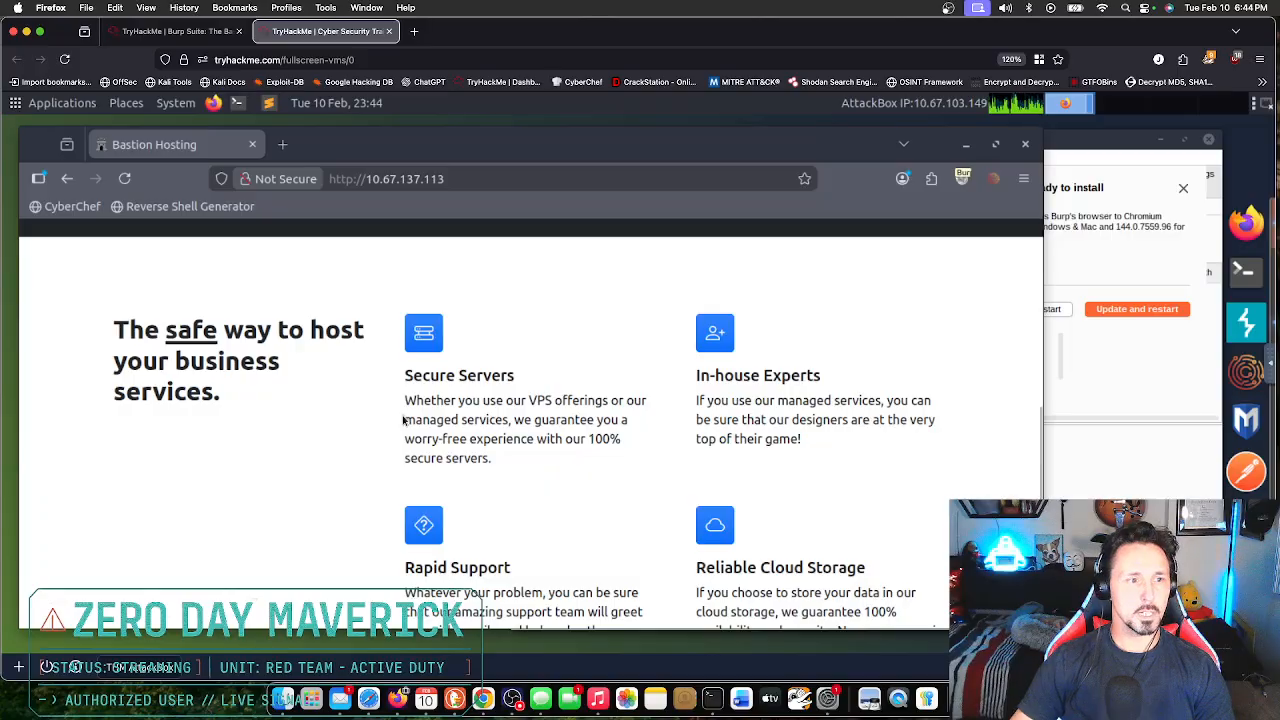
scroll(403, 418, down, 2)
scroll(403, 414, up, 5)
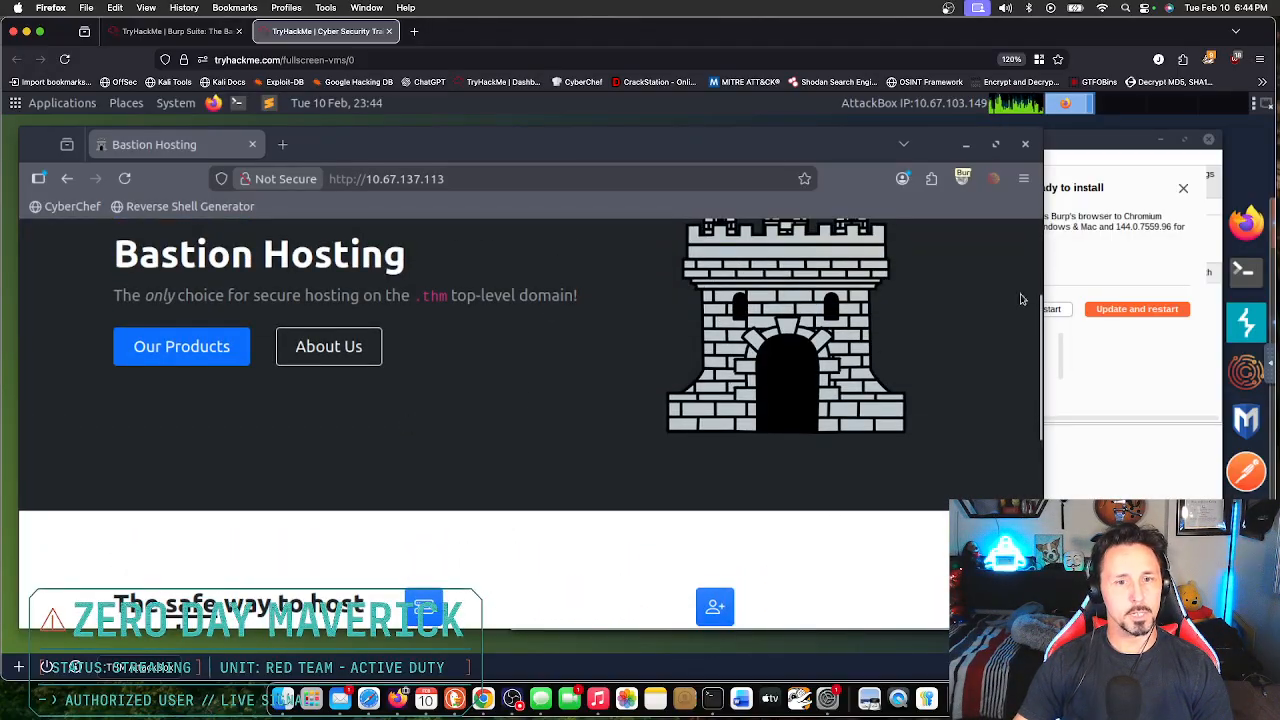
Step: Open Burp Suite's HTTP history, enlarge the window and examine the request and response of canonical.html entry 6
click(1136, 380)
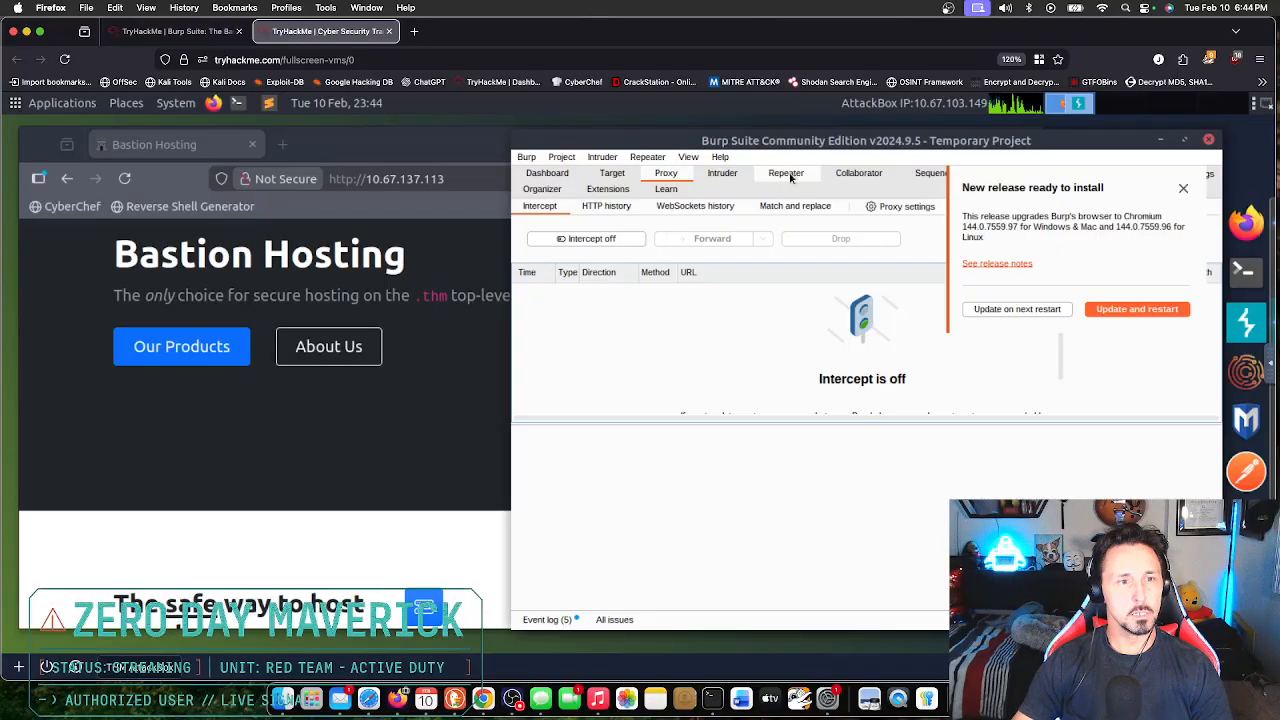
click(629, 214)
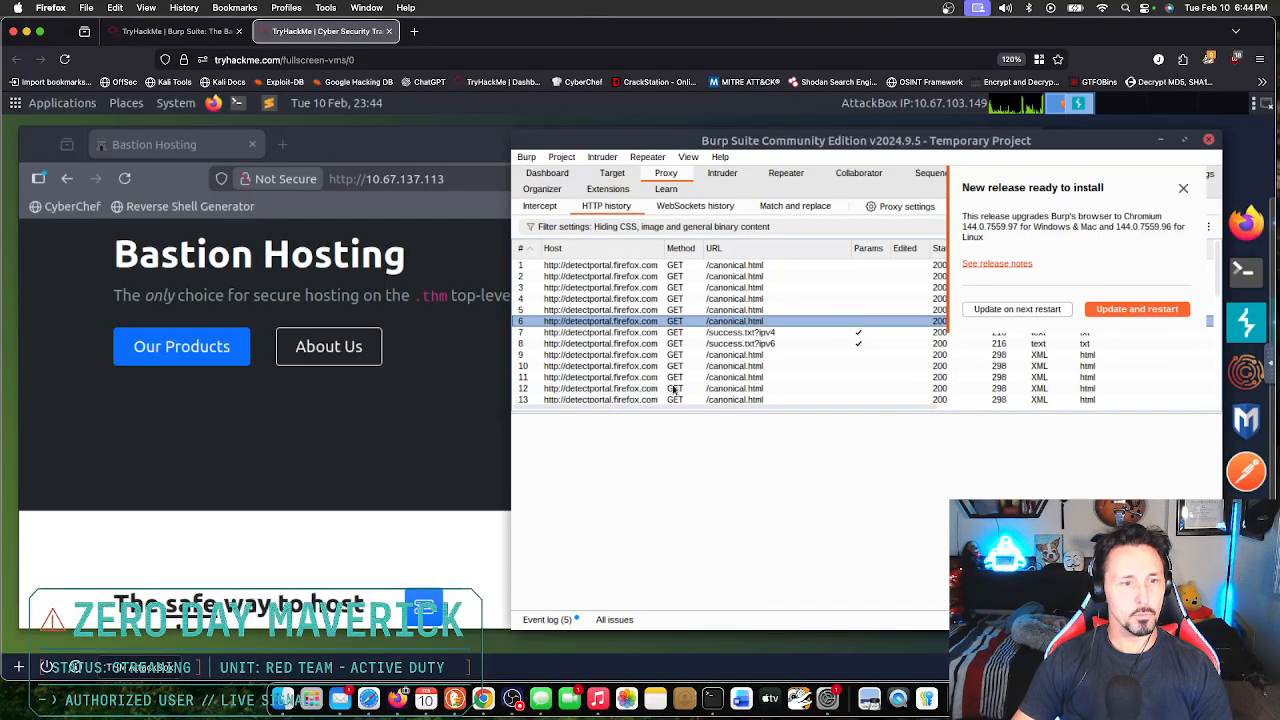
click(658, 321)
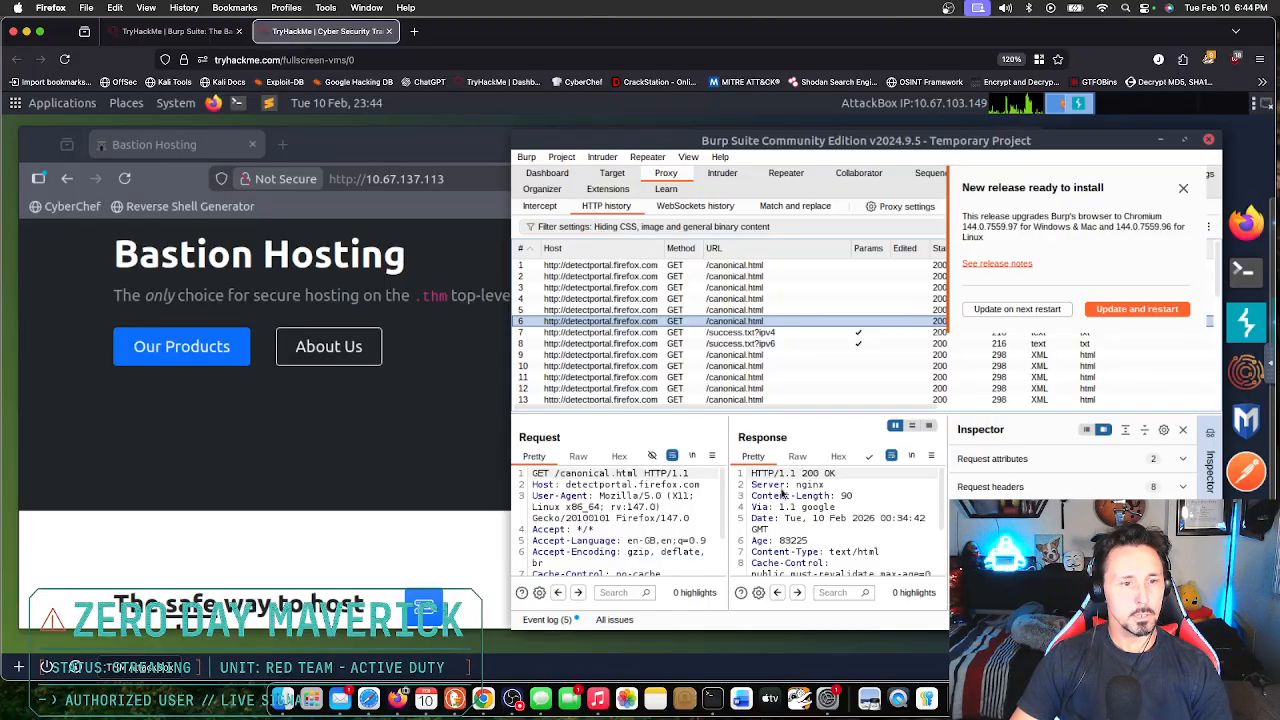
drag(512, 413, 278, 410)
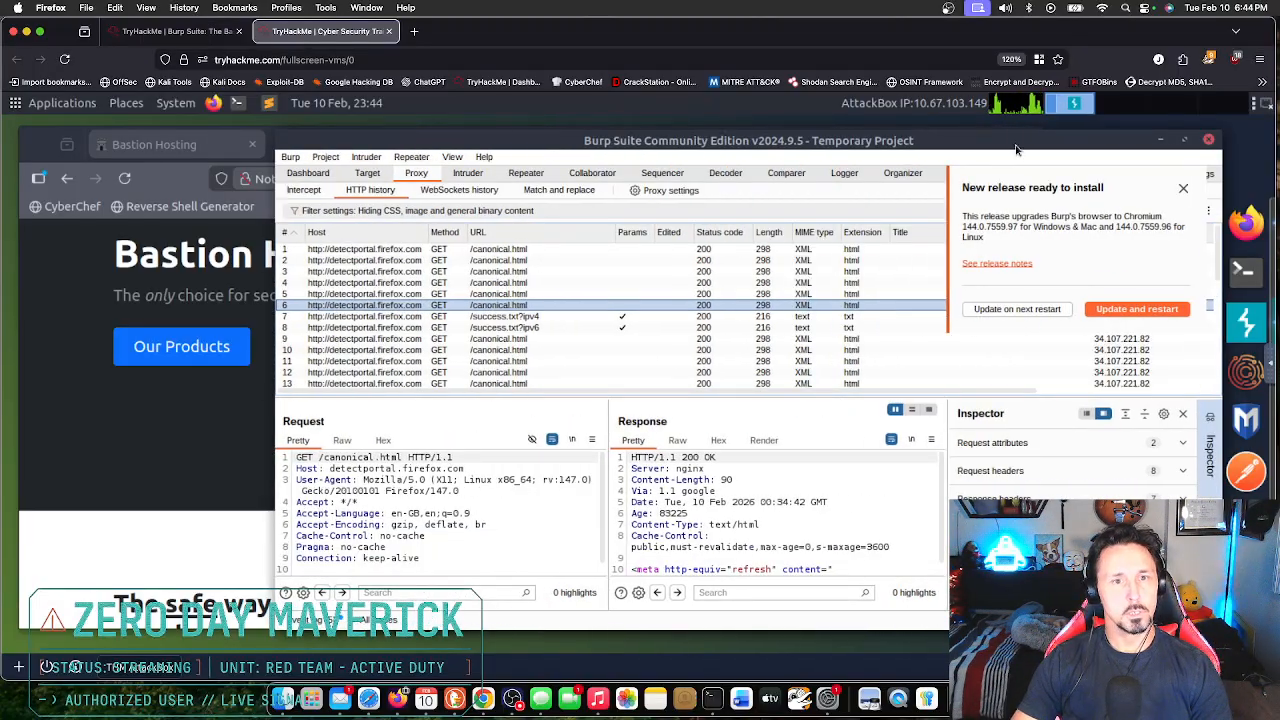
drag(1023, 133, 1023, 103)
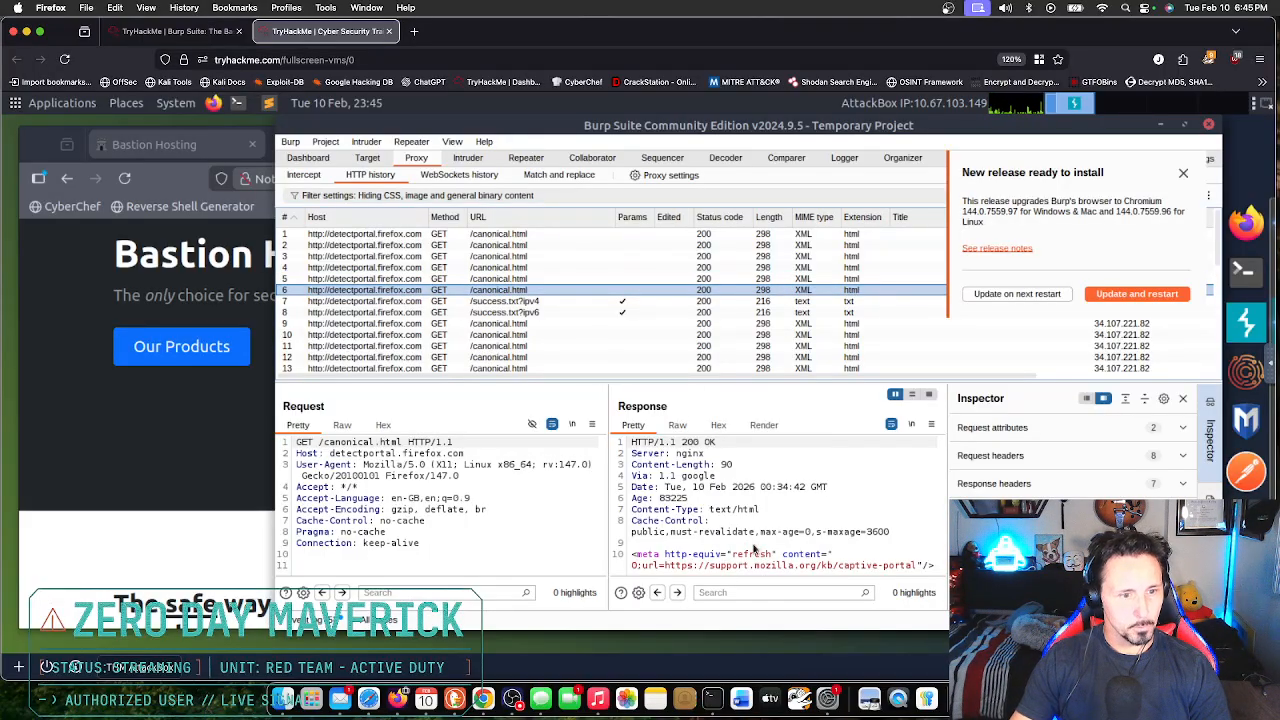
Step: Read the "Remember the following" points and the closing note of Task 9 in the room
click(175, 31)
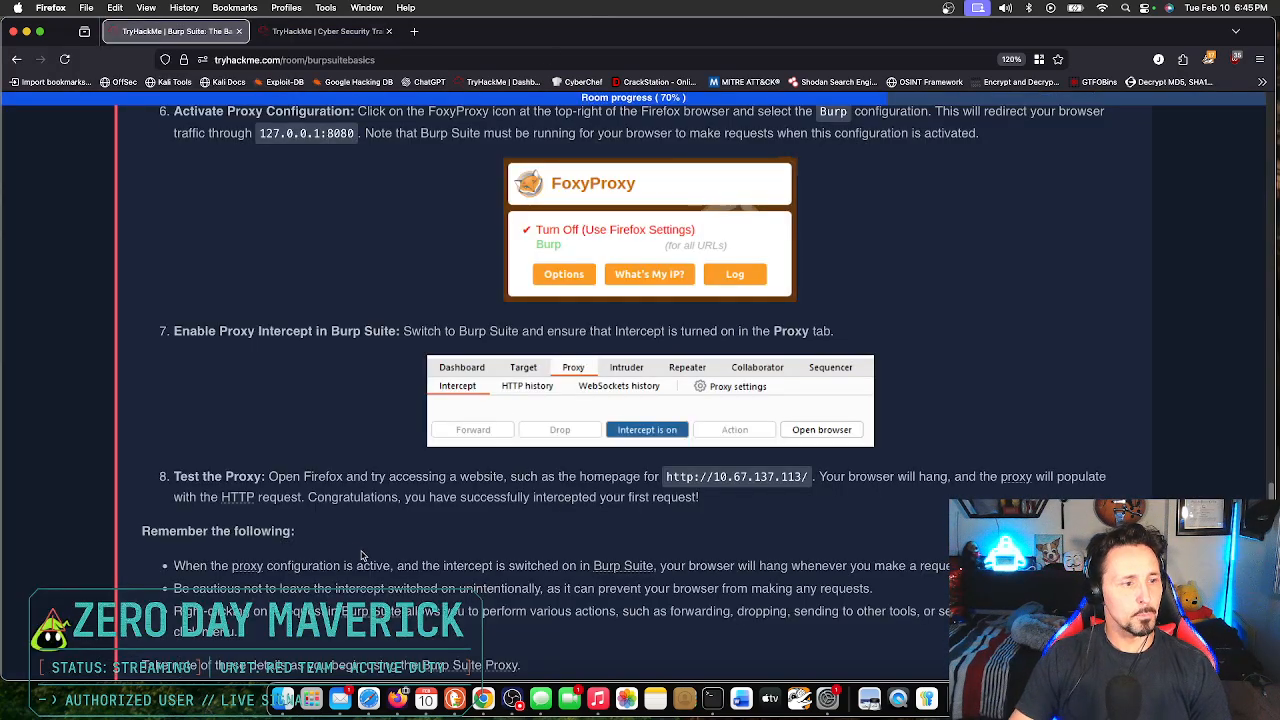
scroll(640, 568, down, 2)
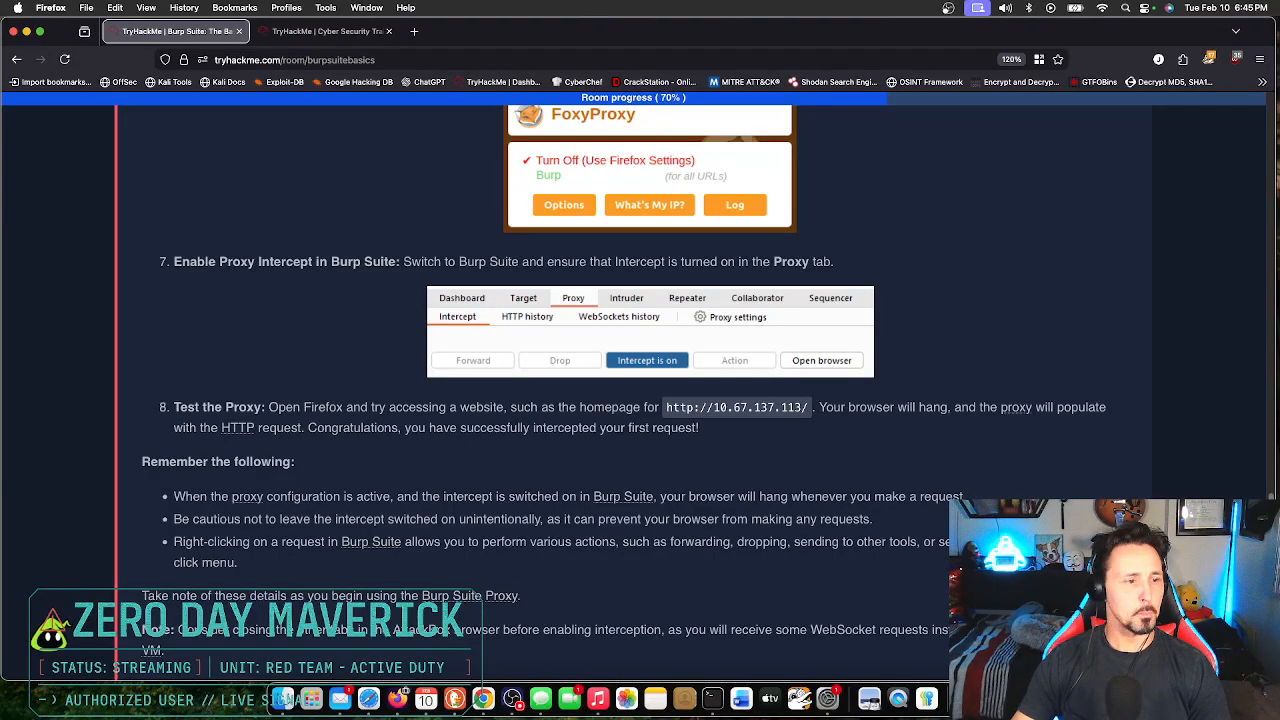
scroll(805, 541, down, 3)
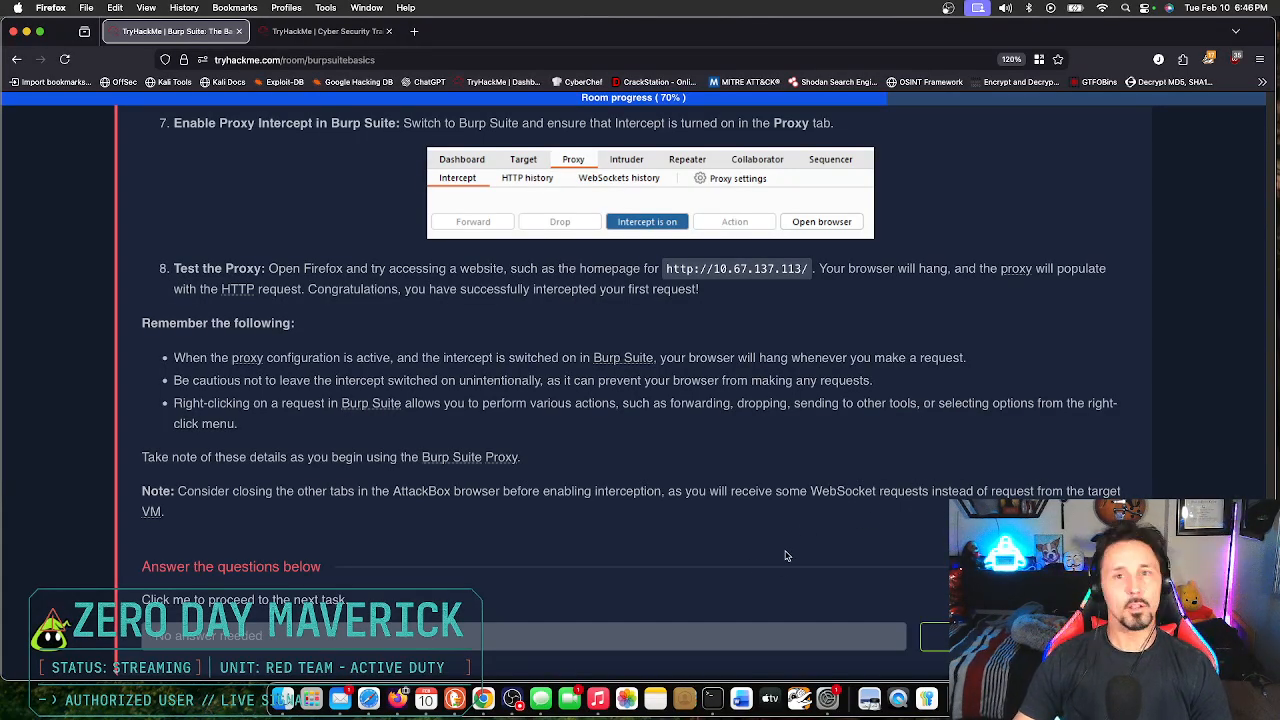
Step: Review the AttackBox setup: the FoxyProxy proxy list in Firefox, and the HTTP history and Intercept views in Burp Suite
click(334, 33)
click(150, 408)
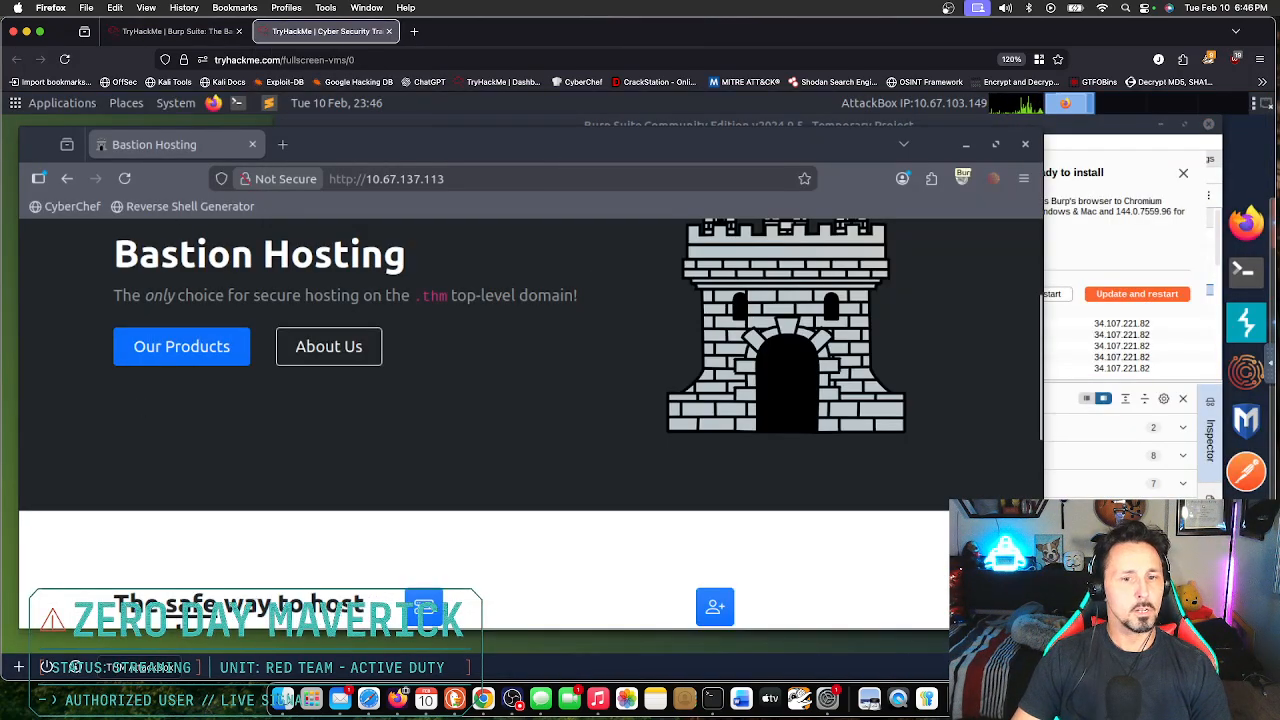
click(1246, 323)
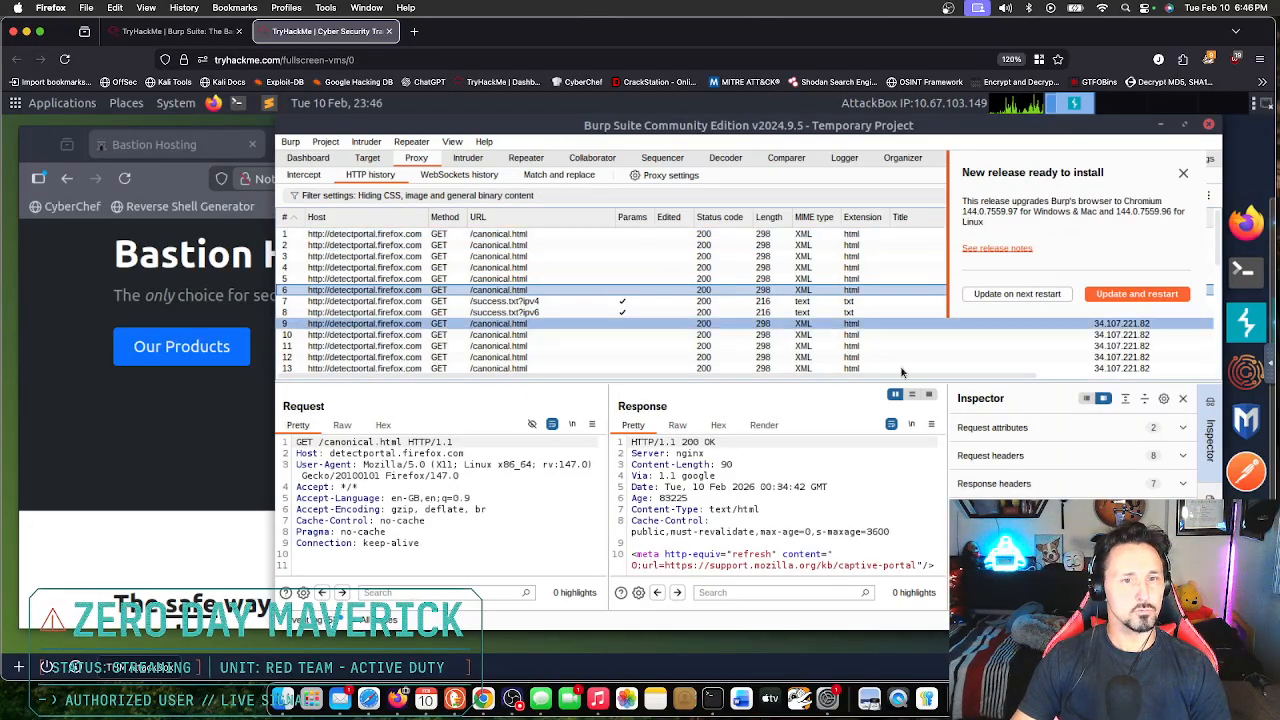
click(210, 440)
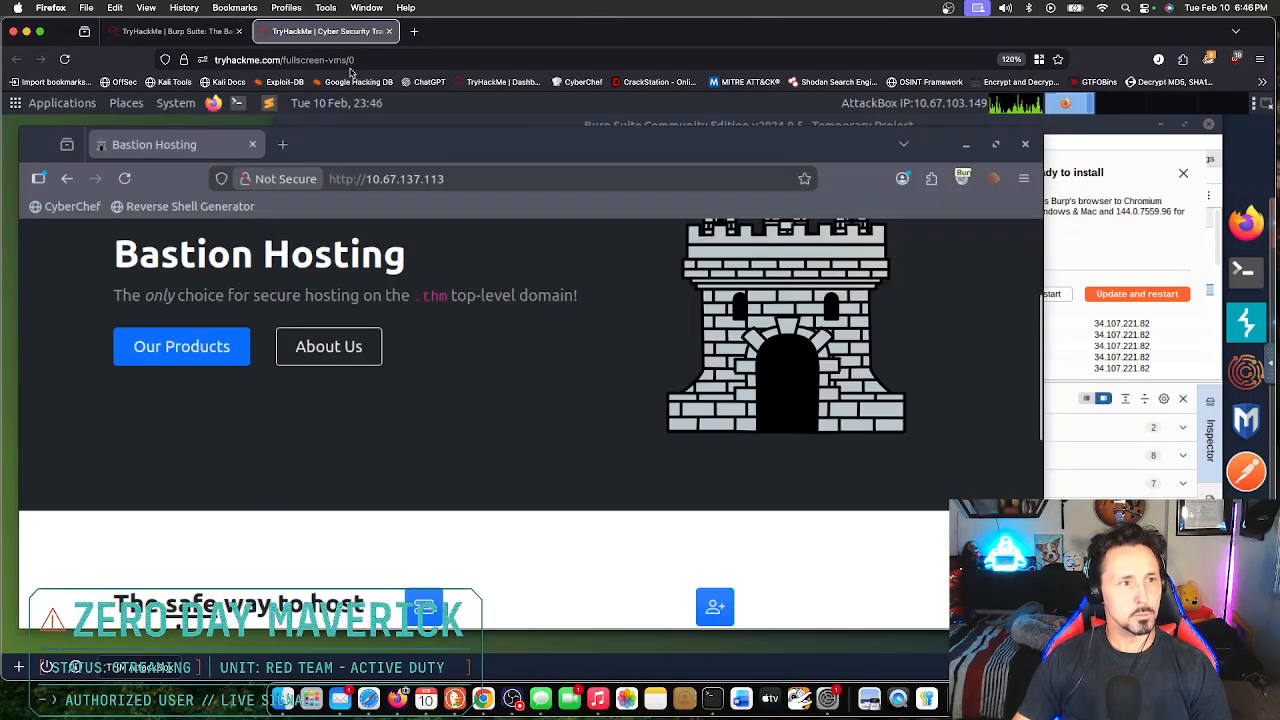
click(960, 179)
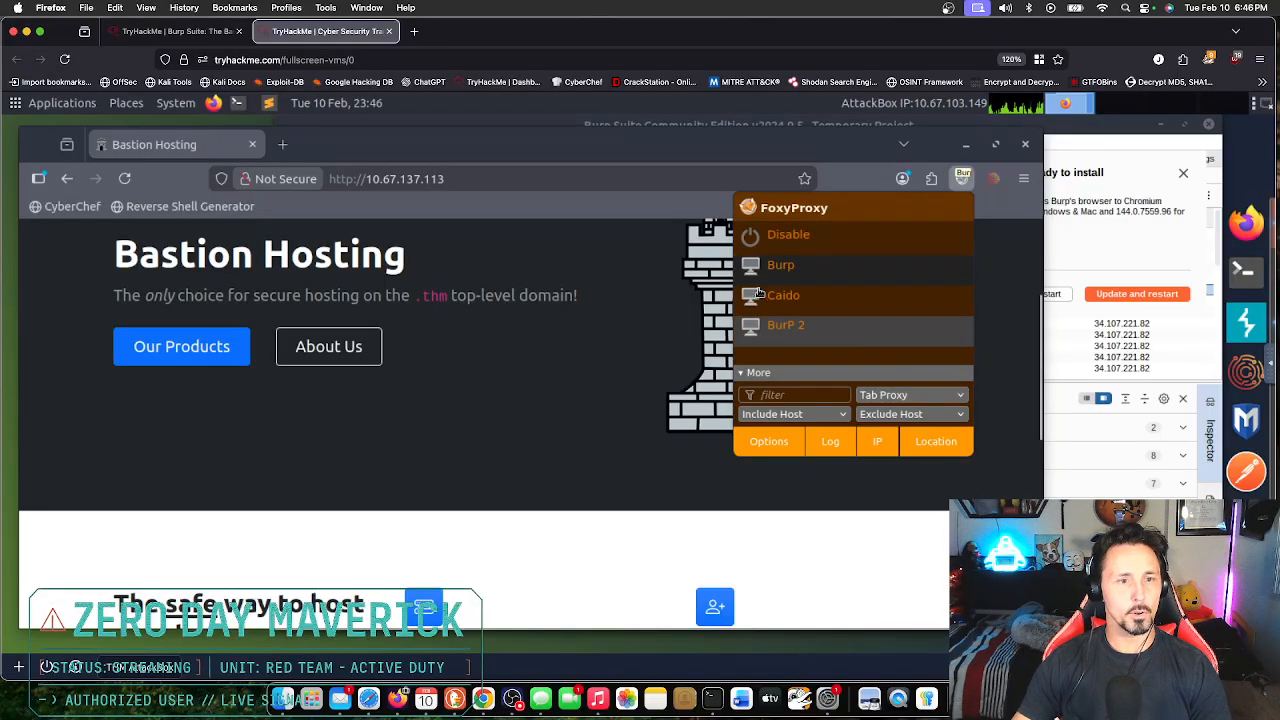
click(837, 582)
click(1137, 474)
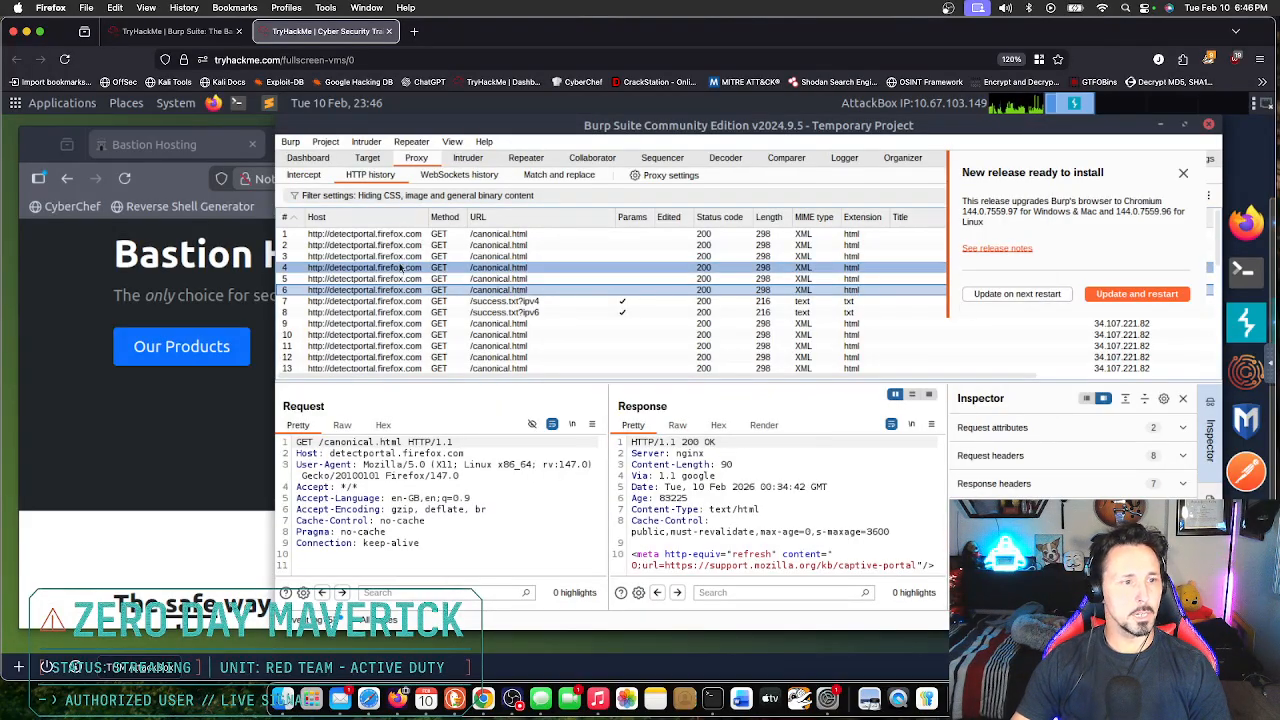
click(316, 179)
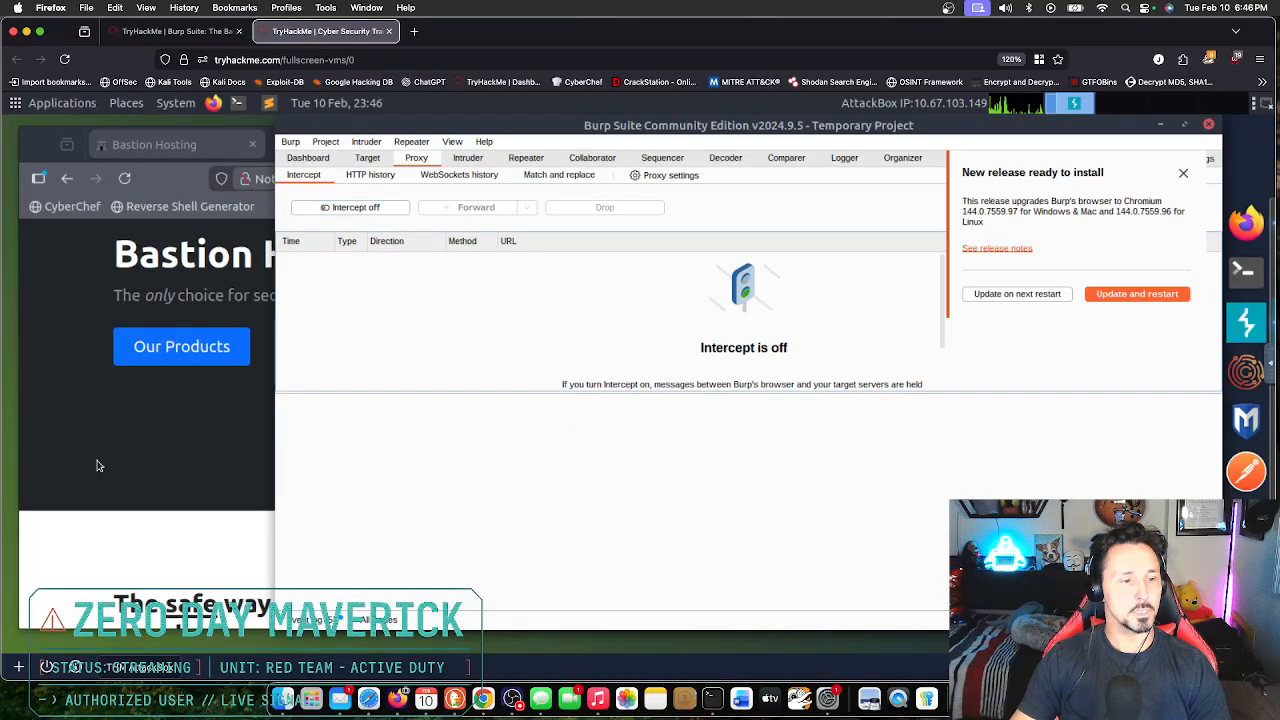
Step: Mark Task 9's no-answer question as complete in the room and go on to Task 10, Site Map and Issue Definitions
click(172, 31)
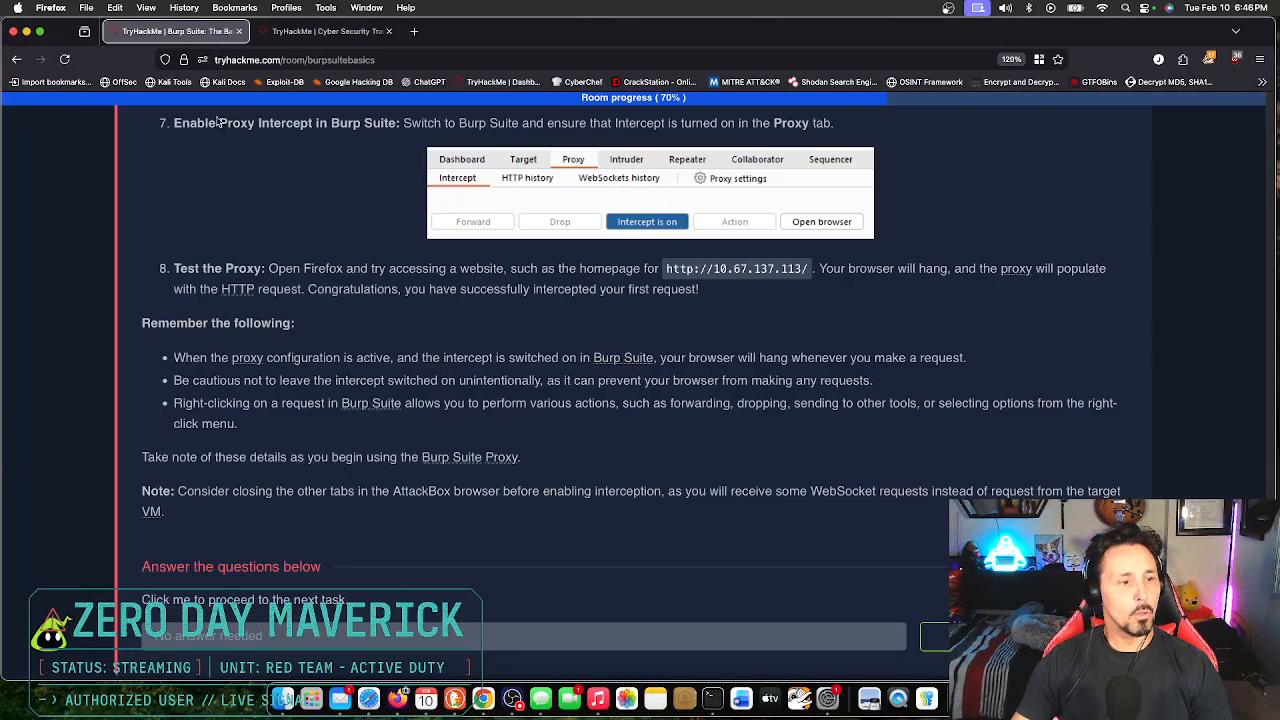
scroll(588, 433, down, 1)
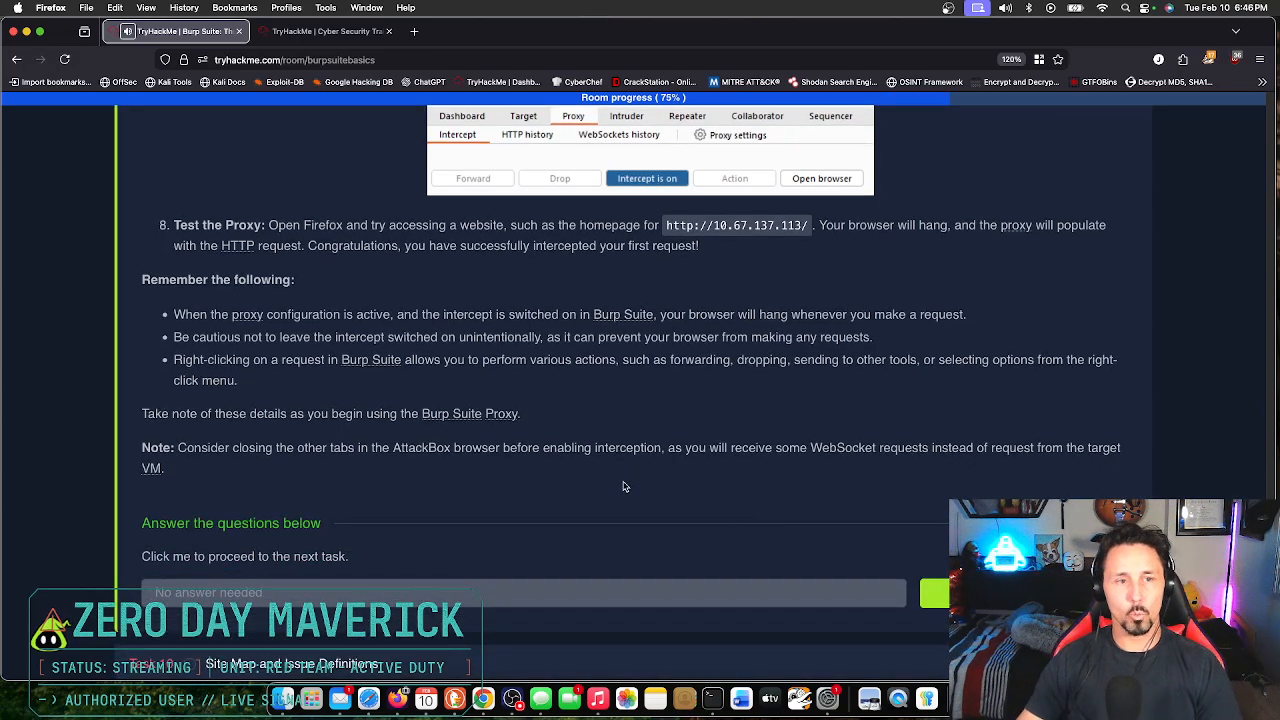
scroll(610, 470, down, 4)
scroll(525, 506, down, 3)
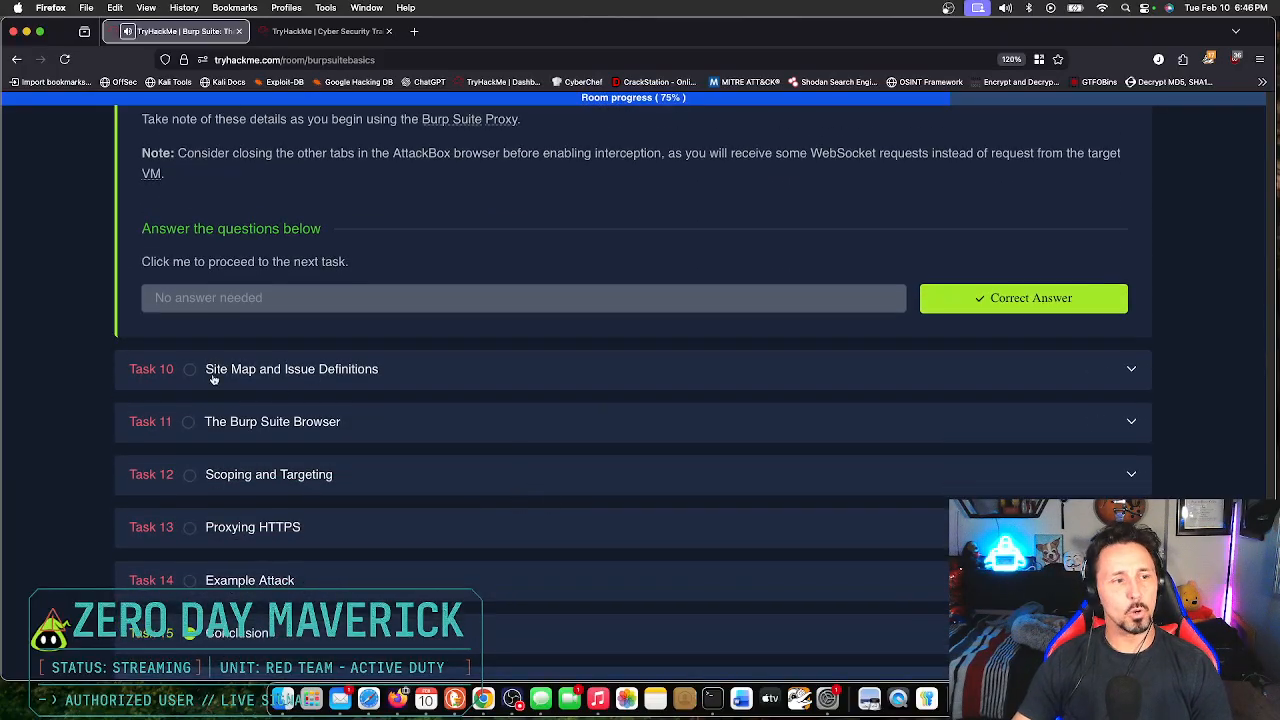